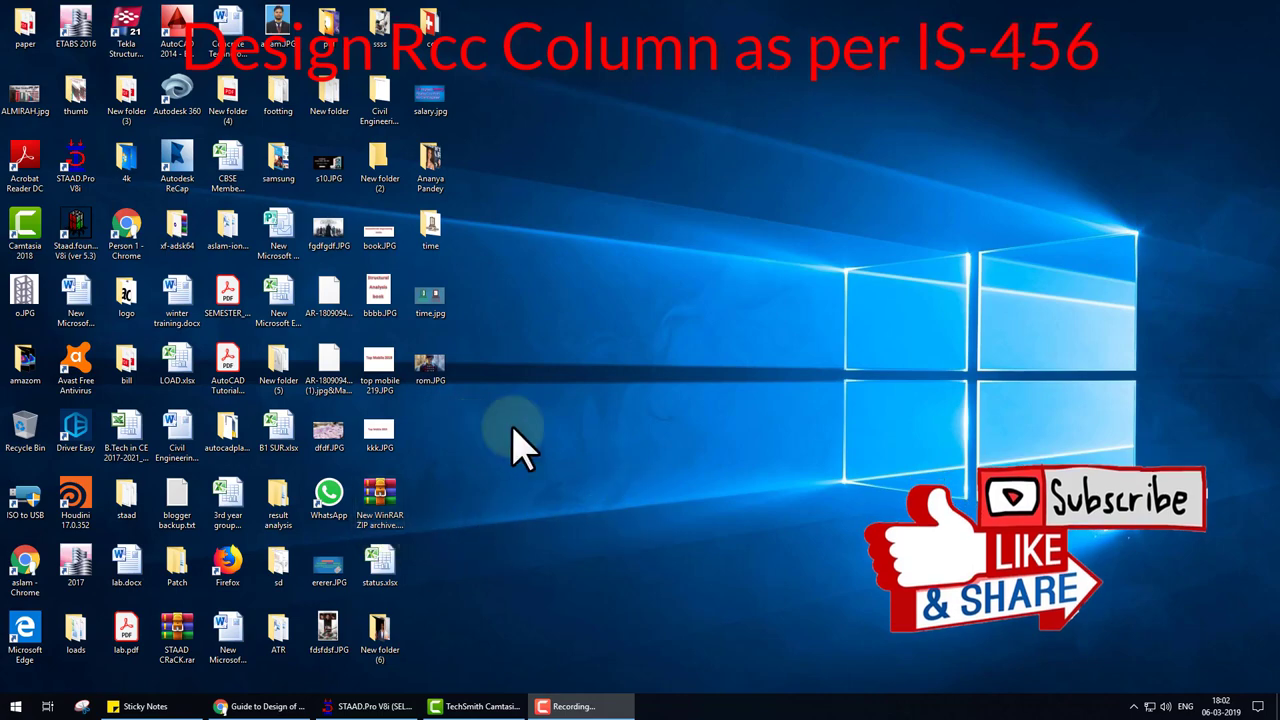
# Launch STAAD.Pro V8i from its desktop icon
pyautogui.doubleClick(75, 185)
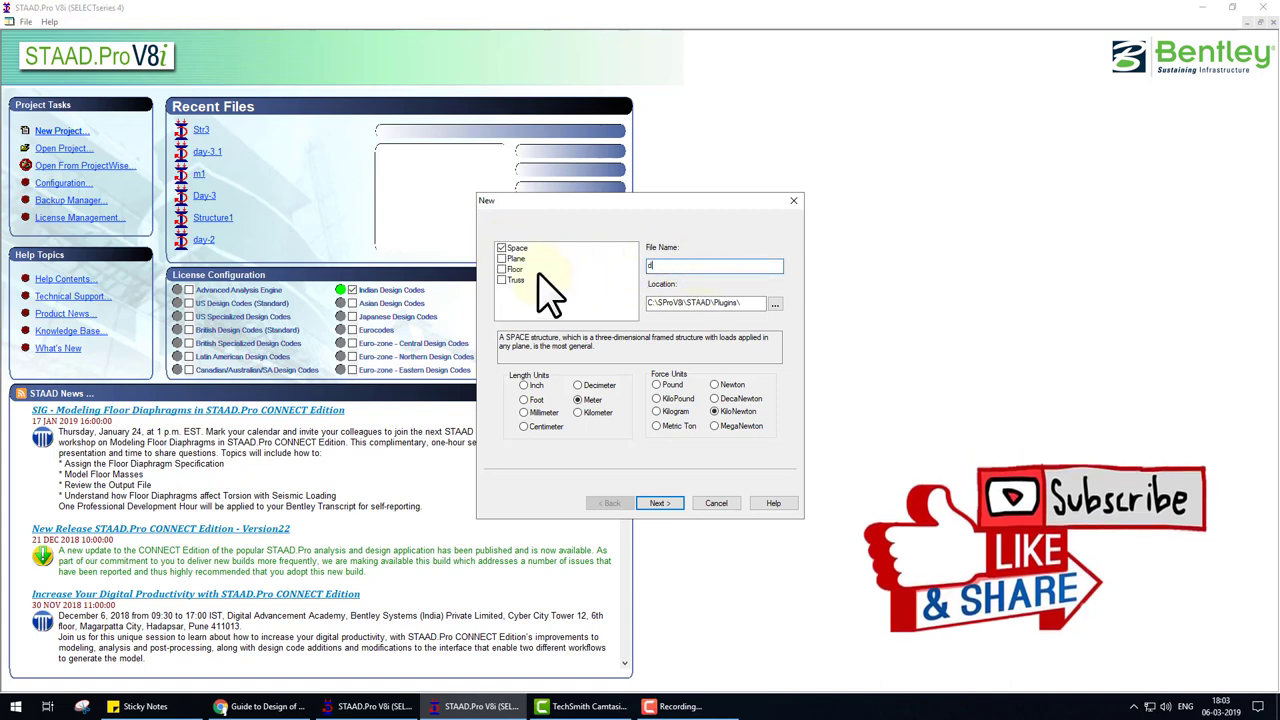
# Create a new Space project named 'day 5' in metres and kilonewtons
pyautogui.write('ay 5')
pyautogui.click(668, 502)
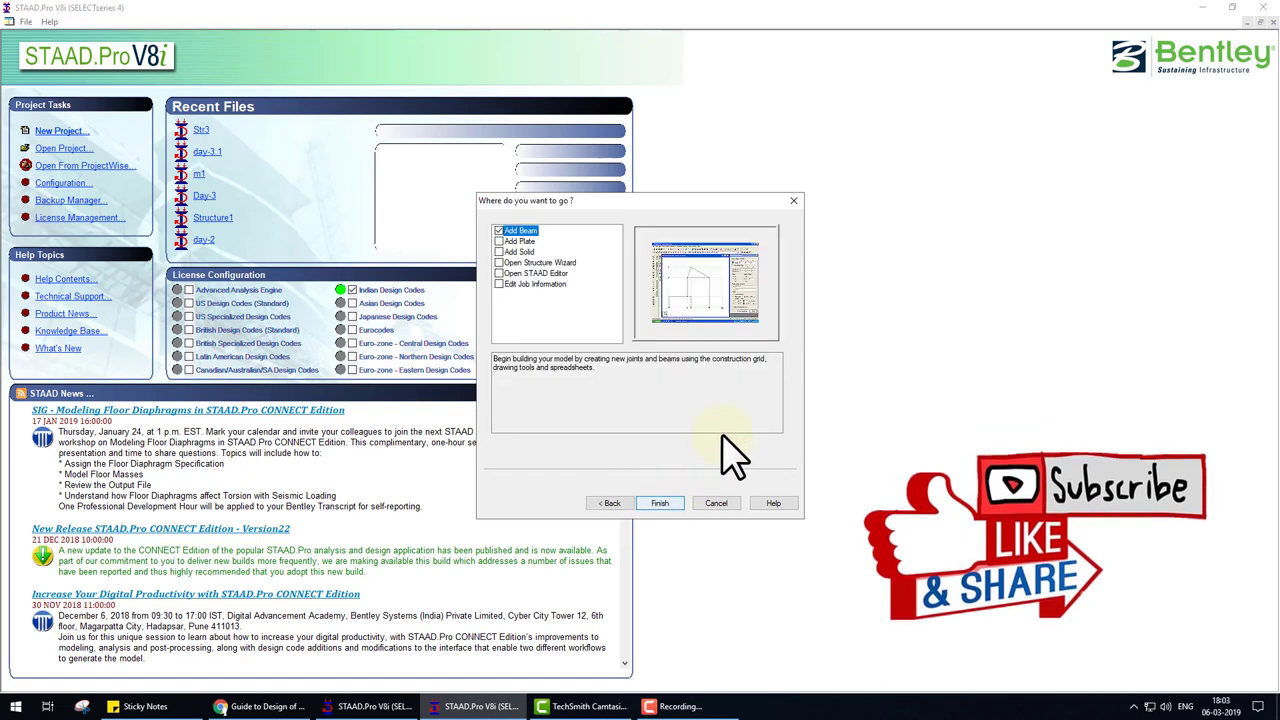
pyautogui.click(660, 504)
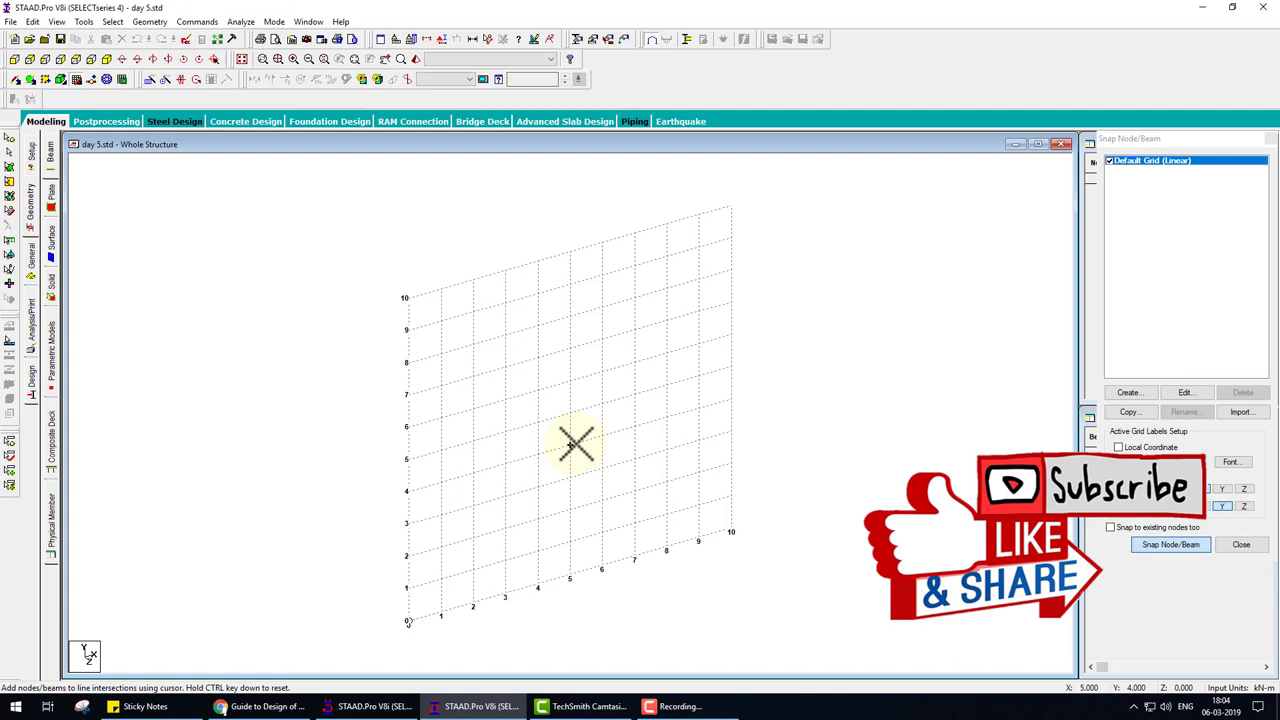
# Draw a 5 m vertical column from the origin node up to Y=5
pyautogui.click(407, 621)
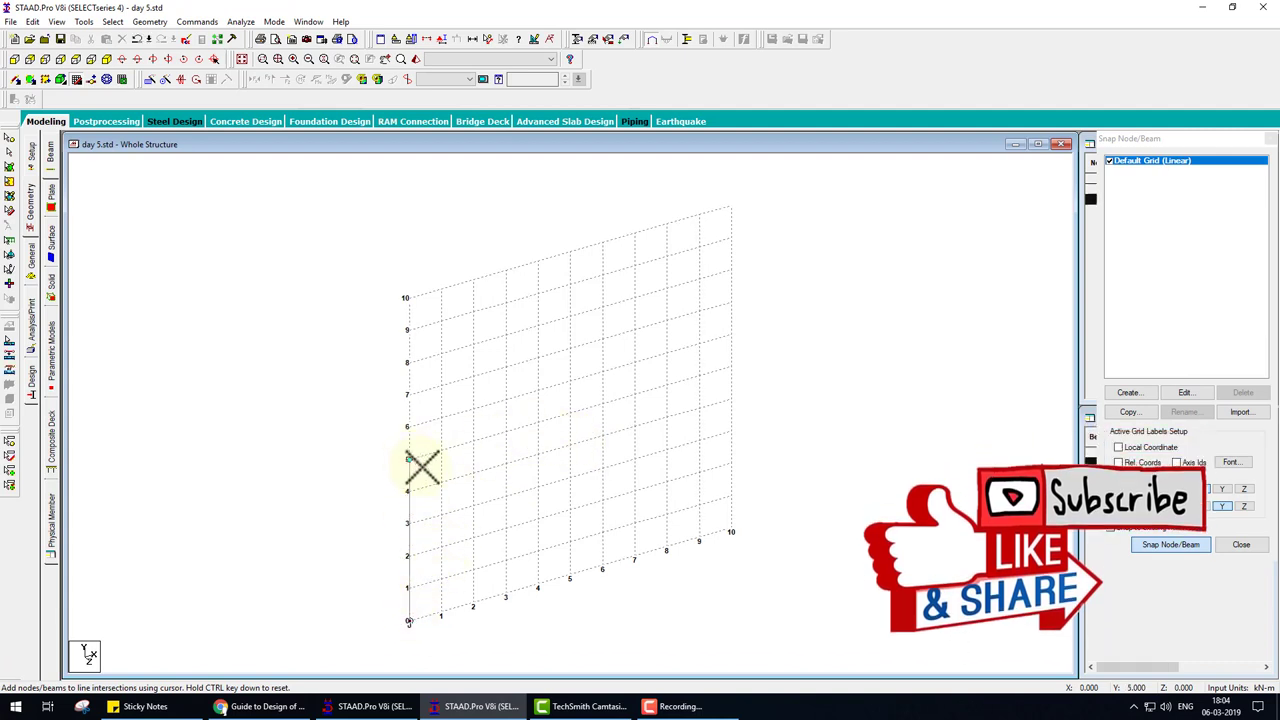
pyautogui.click(421, 466)
pyautogui.click(1268, 140)
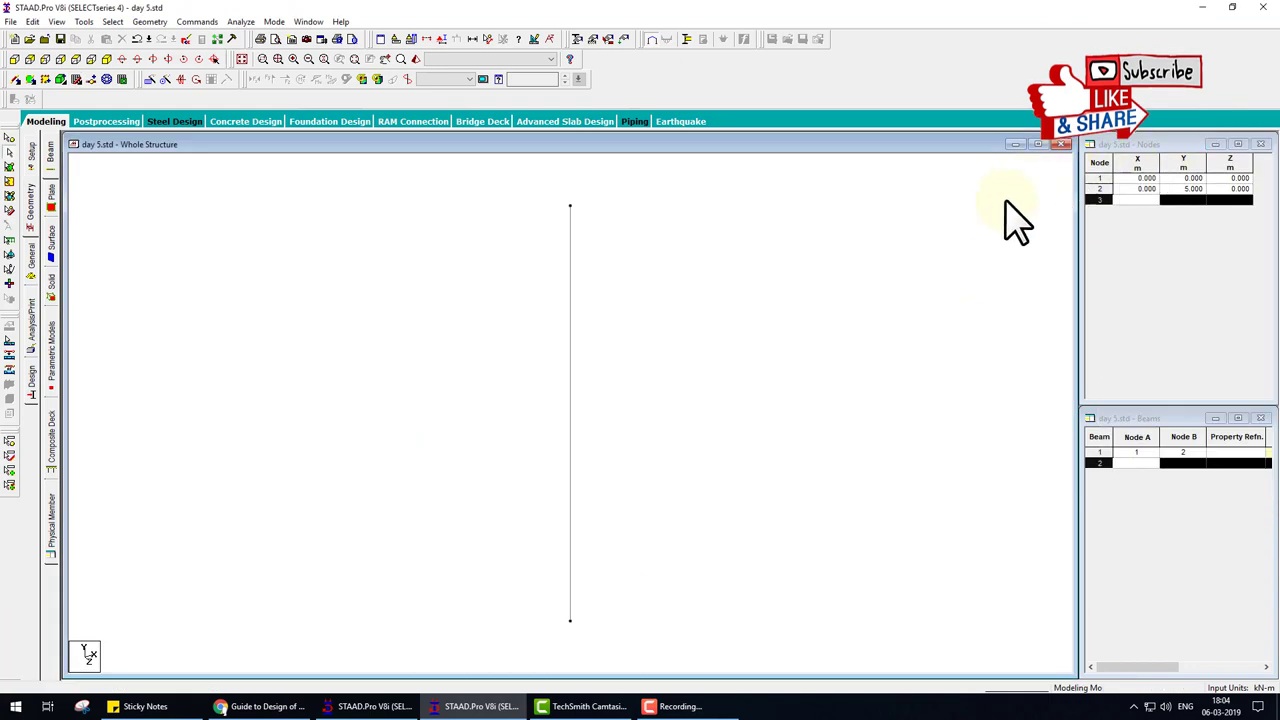
# Create a fixed support (Support 2) and assign it to the column's bottom node
pyautogui.click(31, 255)
pyautogui.click(50, 257)
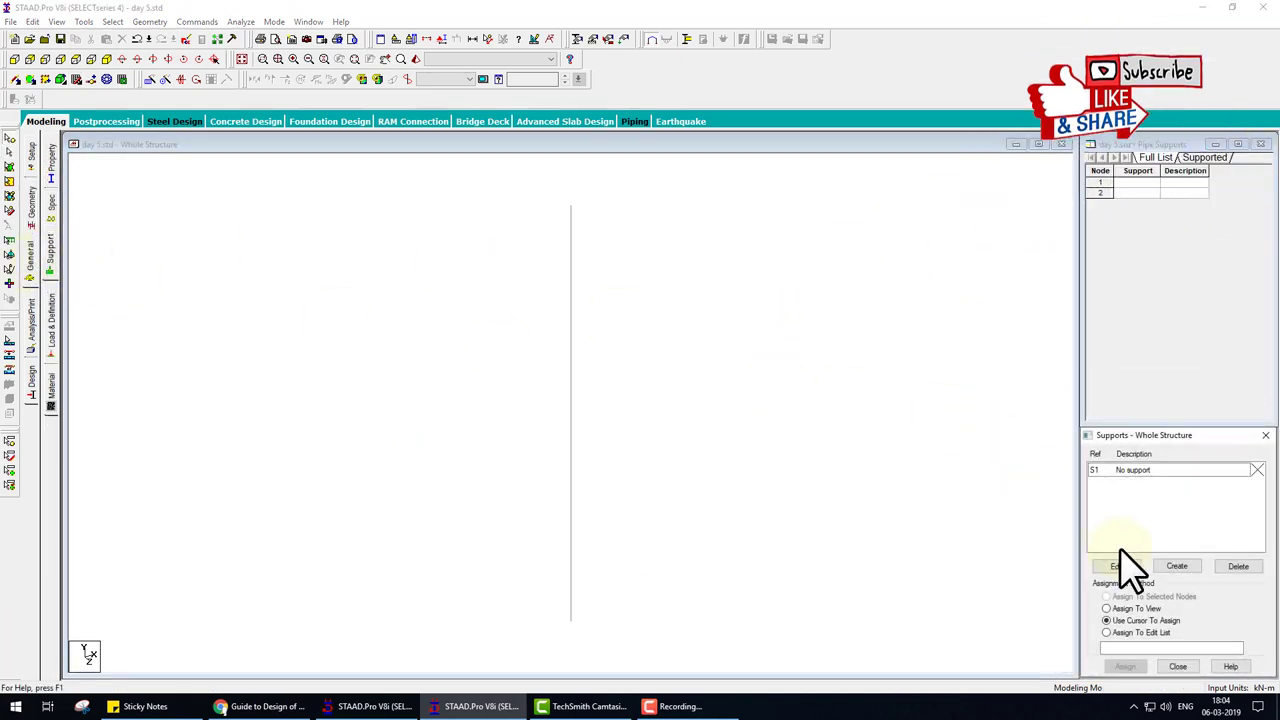
pyautogui.click(1180, 567)
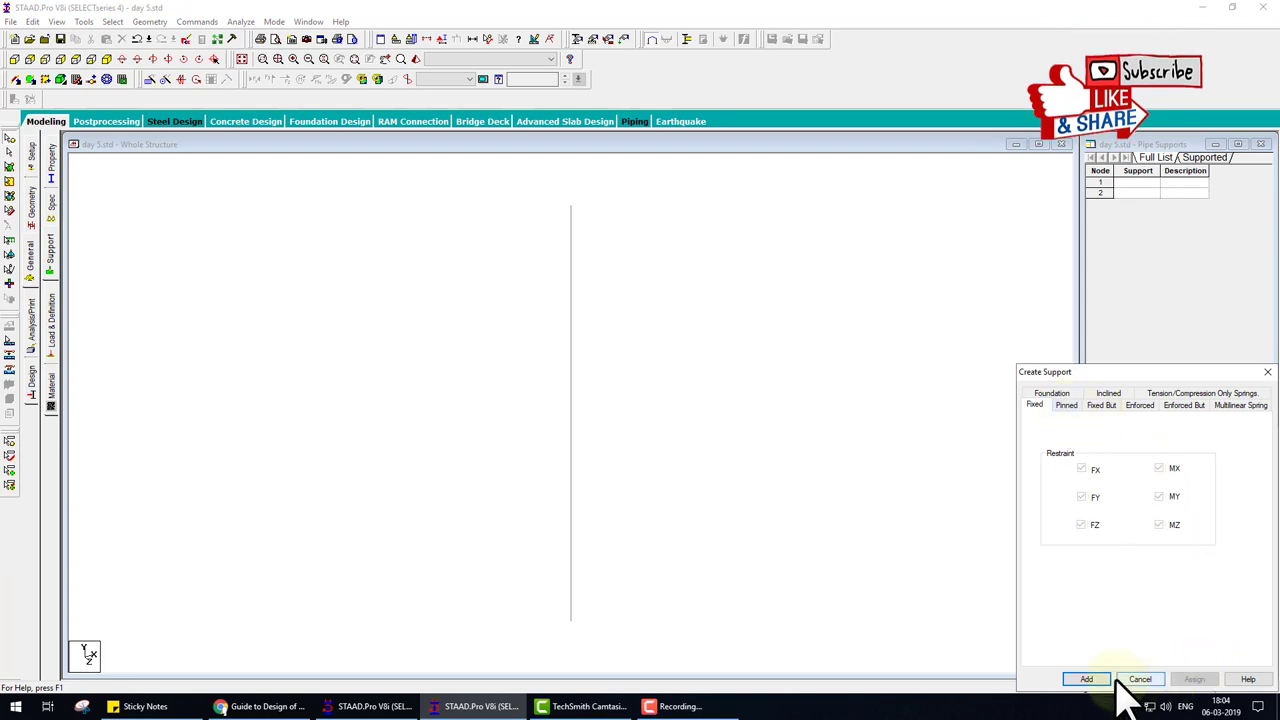
pyautogui.click(1098, 679)
pyautogui.click(1135, 484)
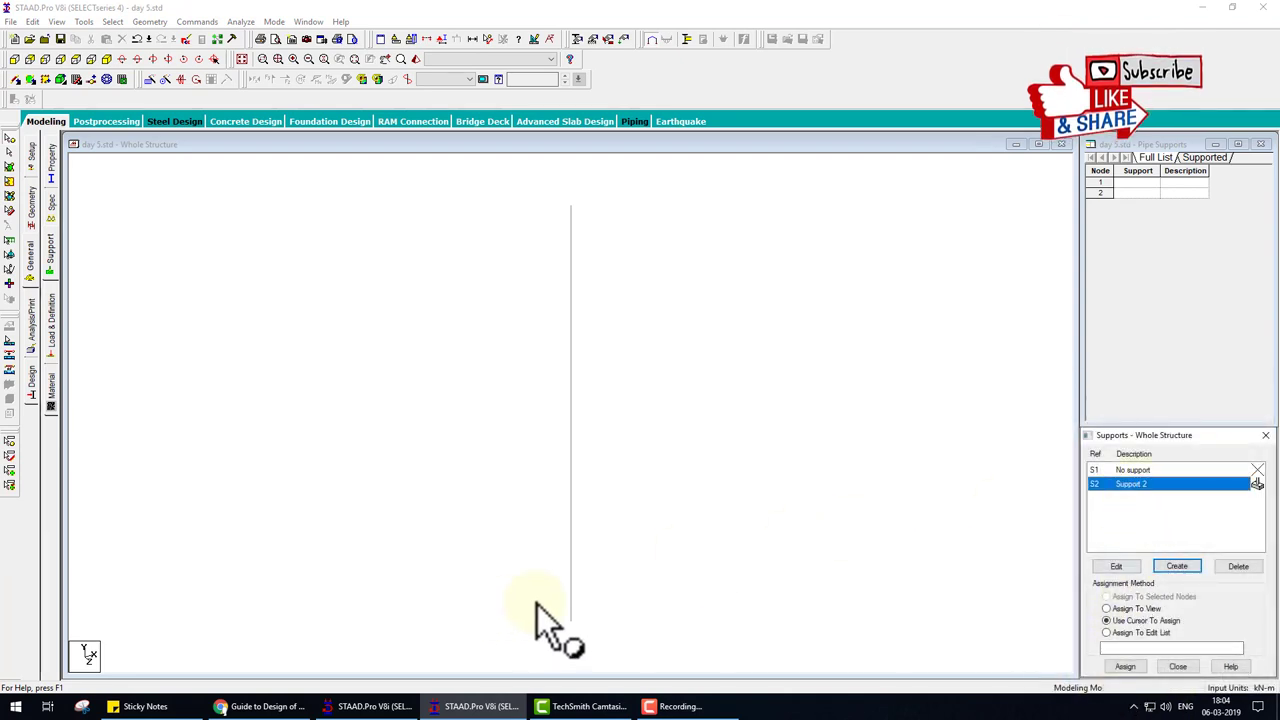
pyautogui.click(570, 620)
pyautogui.click(1125, 666)
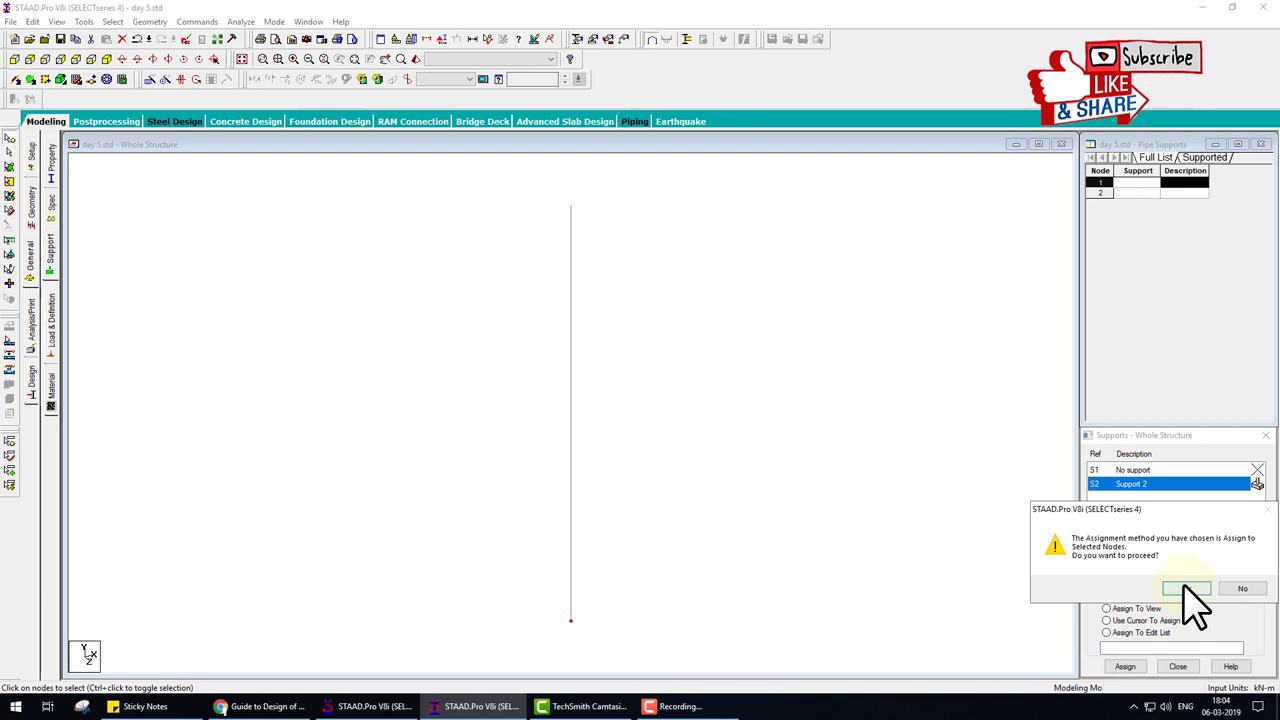
pyautogui.click(1097, 586)
pyautogui.press('Escape')
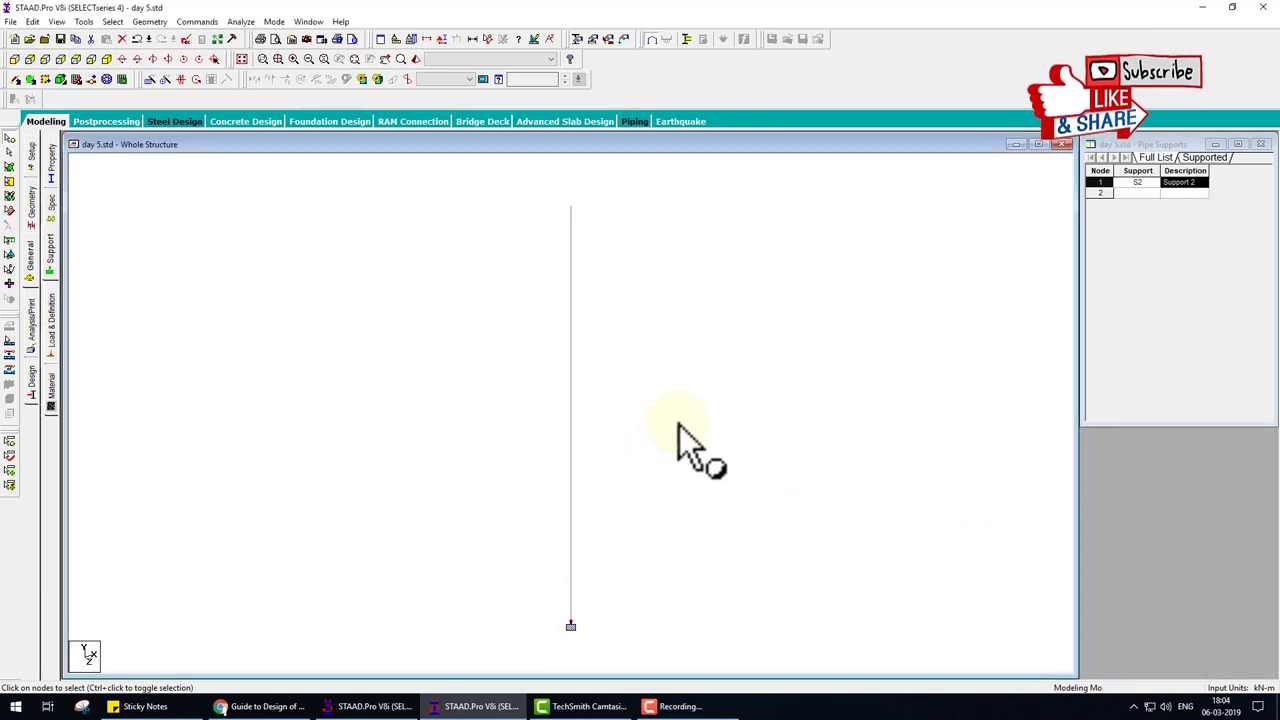
# Create load case 1 of type Dead, titled 'dead'
pyautogui.click(52, 320)
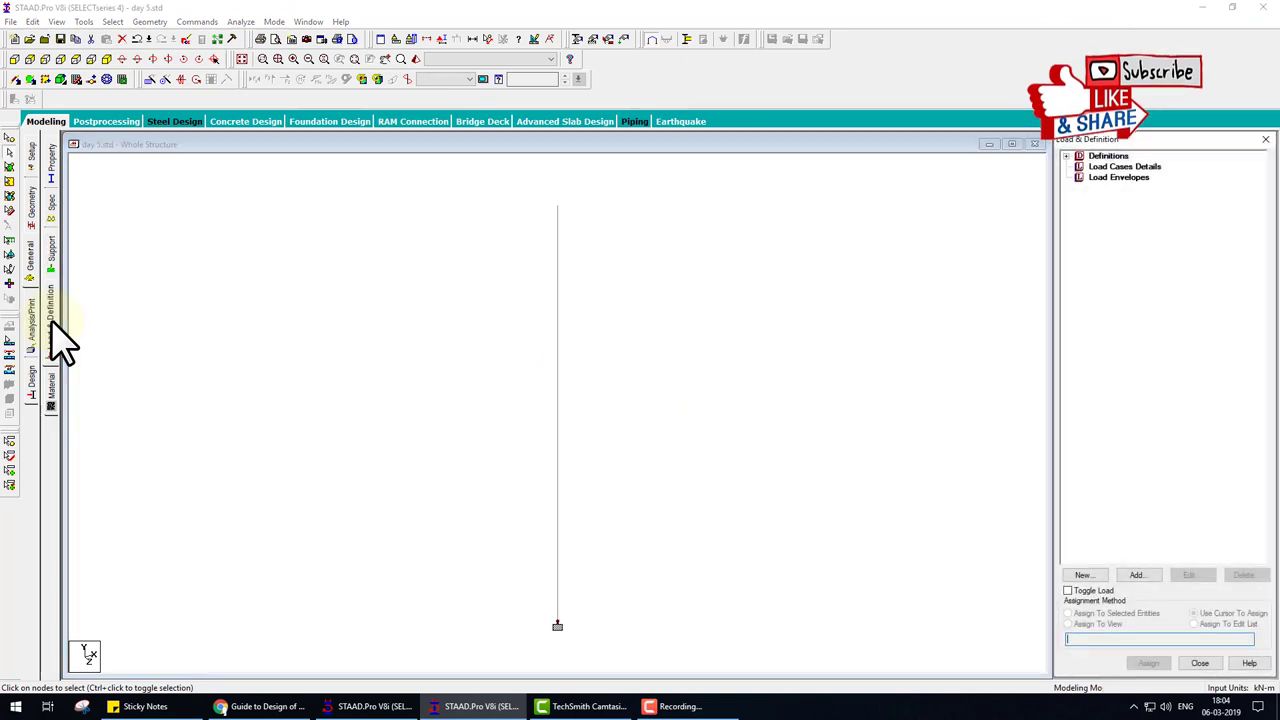
pyautogui.click(1100, 166)
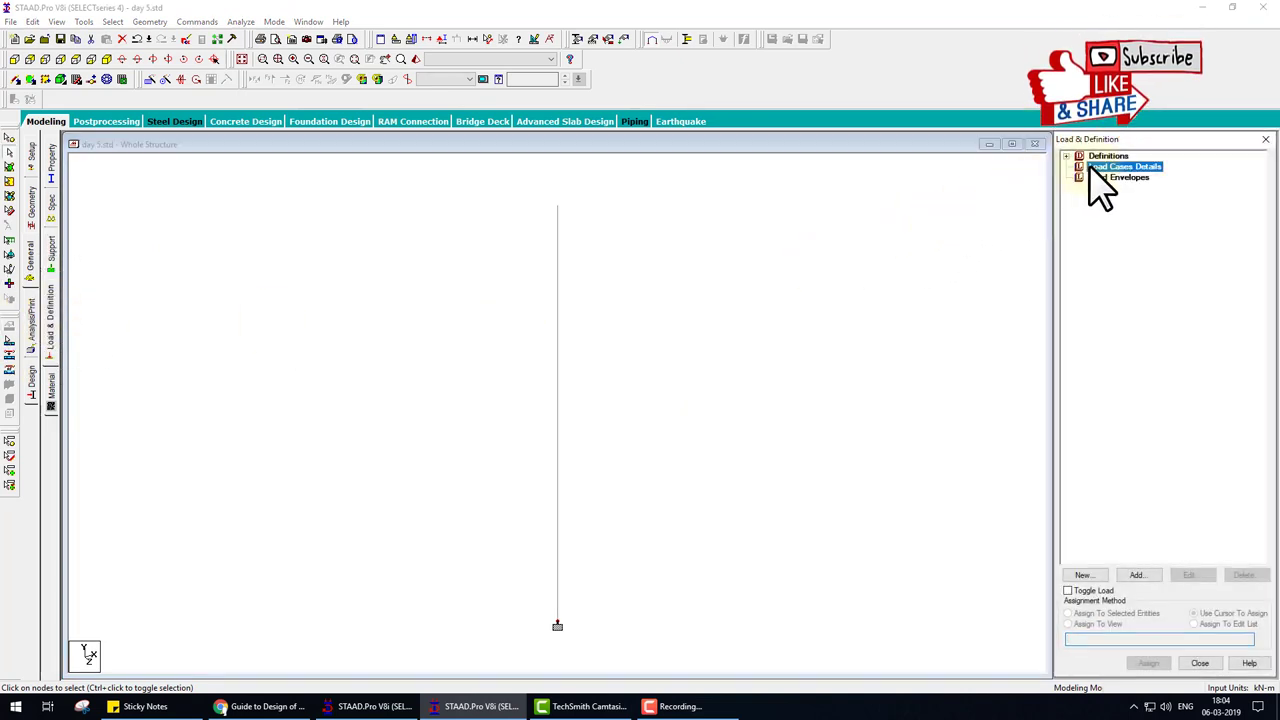
pyautogui.click(1137, 575)
pyautogui.click(700, 277)
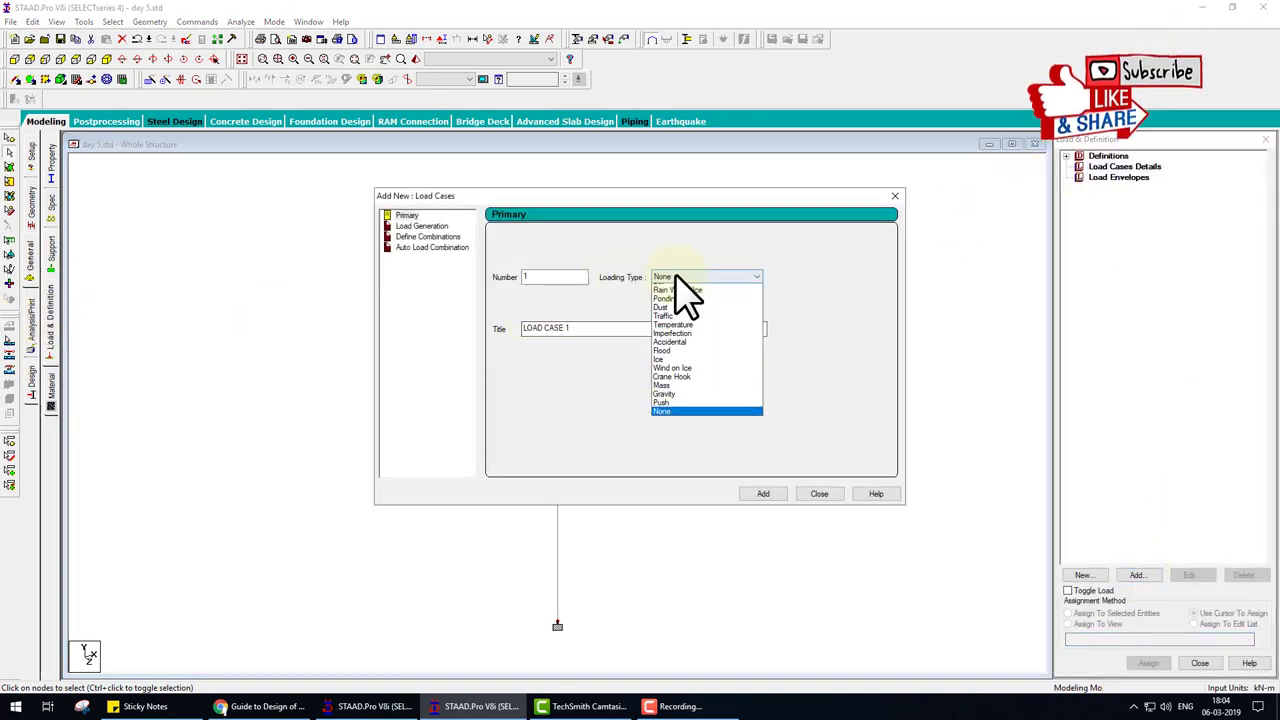
pyautogui.click(662, 284)
pyautogui.write('dead')
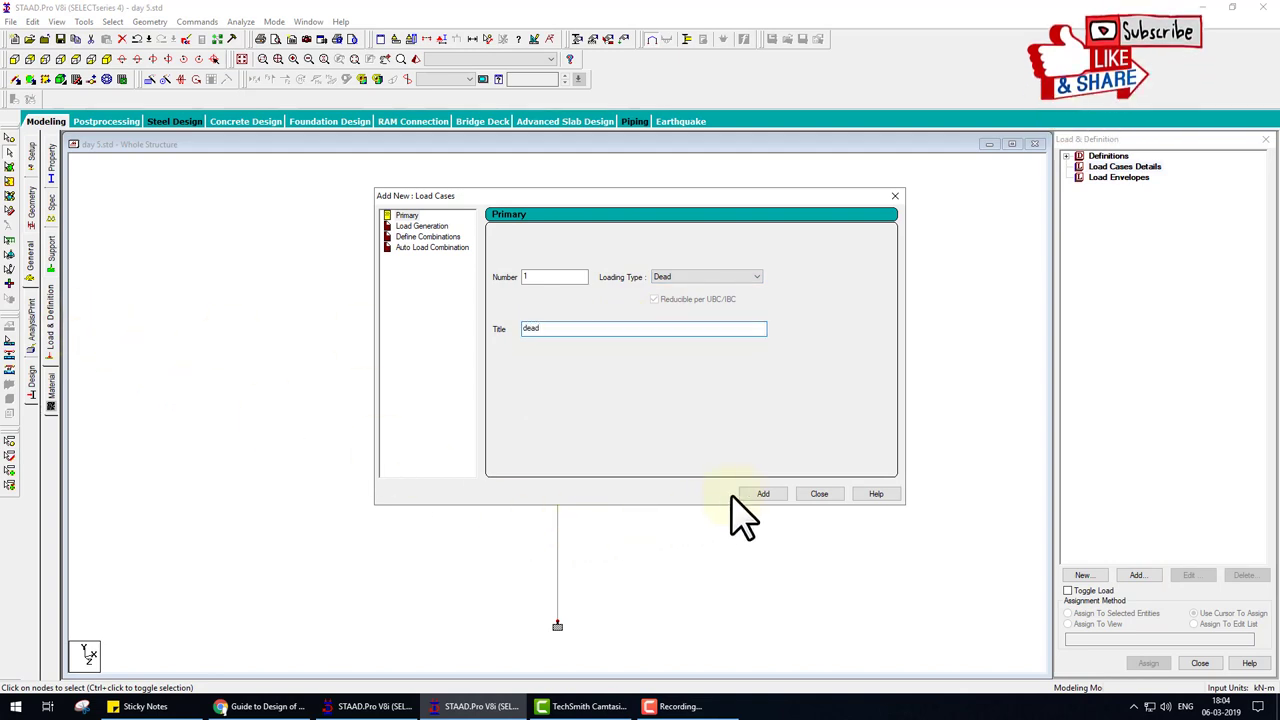
pyautogui.click(763, 494)
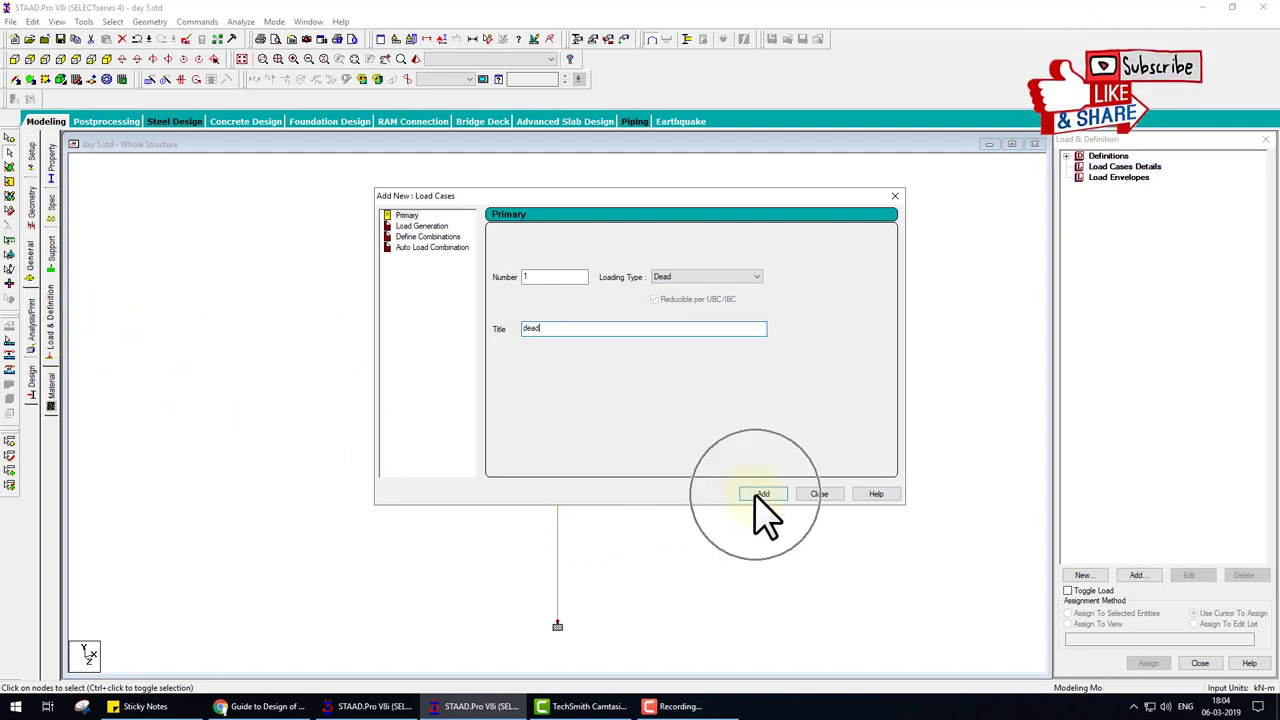
pyautogui.click(819, 494)
# Add a self-weight item in Y with factor -1 to the dead case
pyautogui.click(1114, 177)
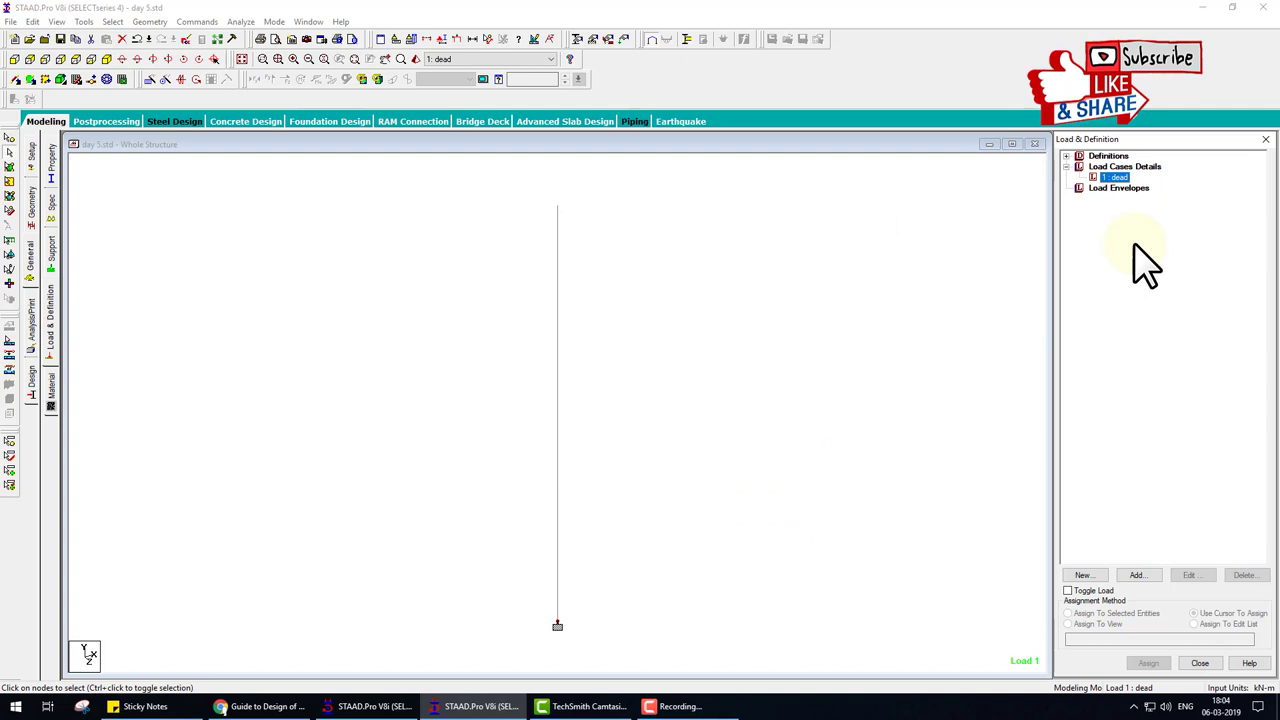
pyautogui.click(1145, 578)
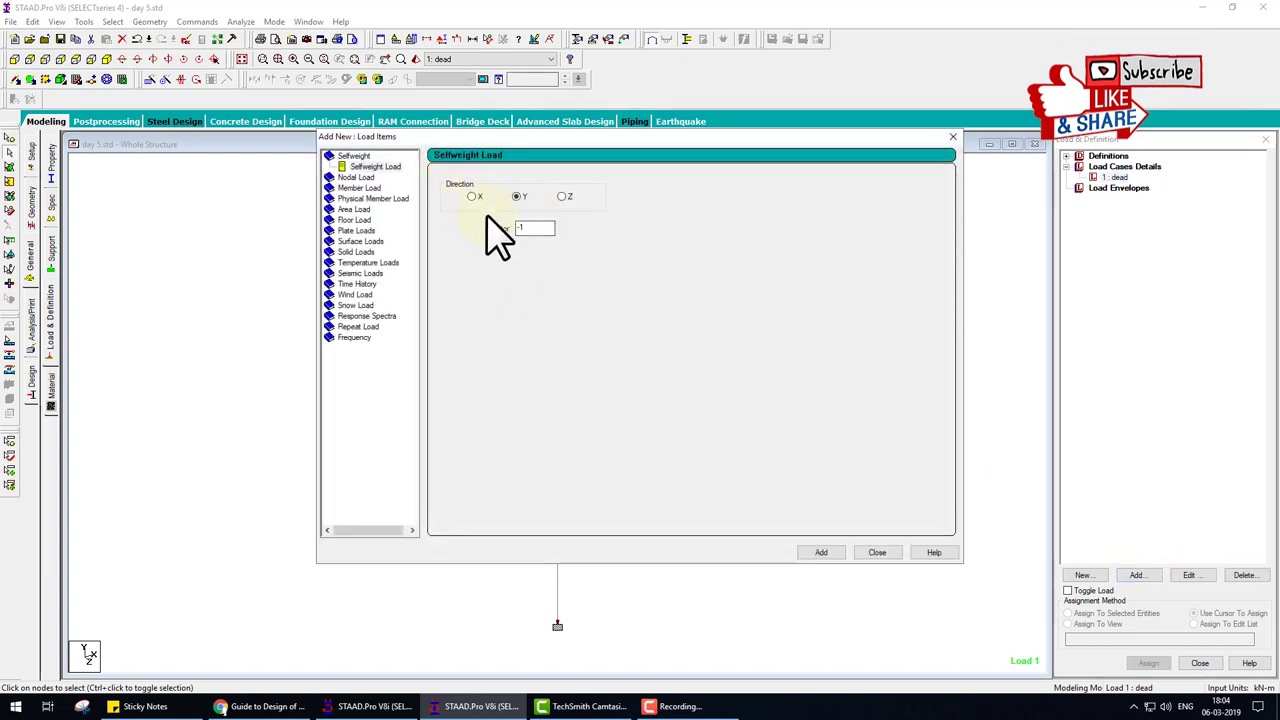
pyautogui.click(825, 552)
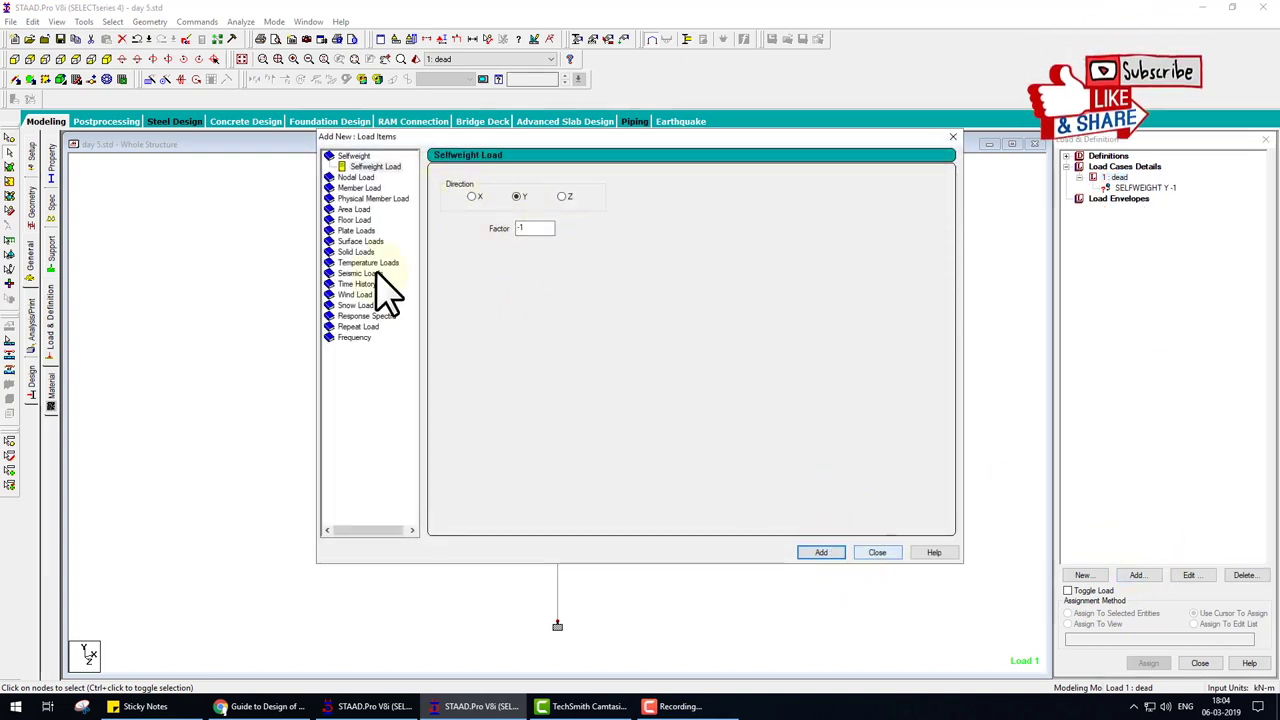
# Add a -20 kN Fy nodal load item to the dead case
pyautogui.click(356, 177)
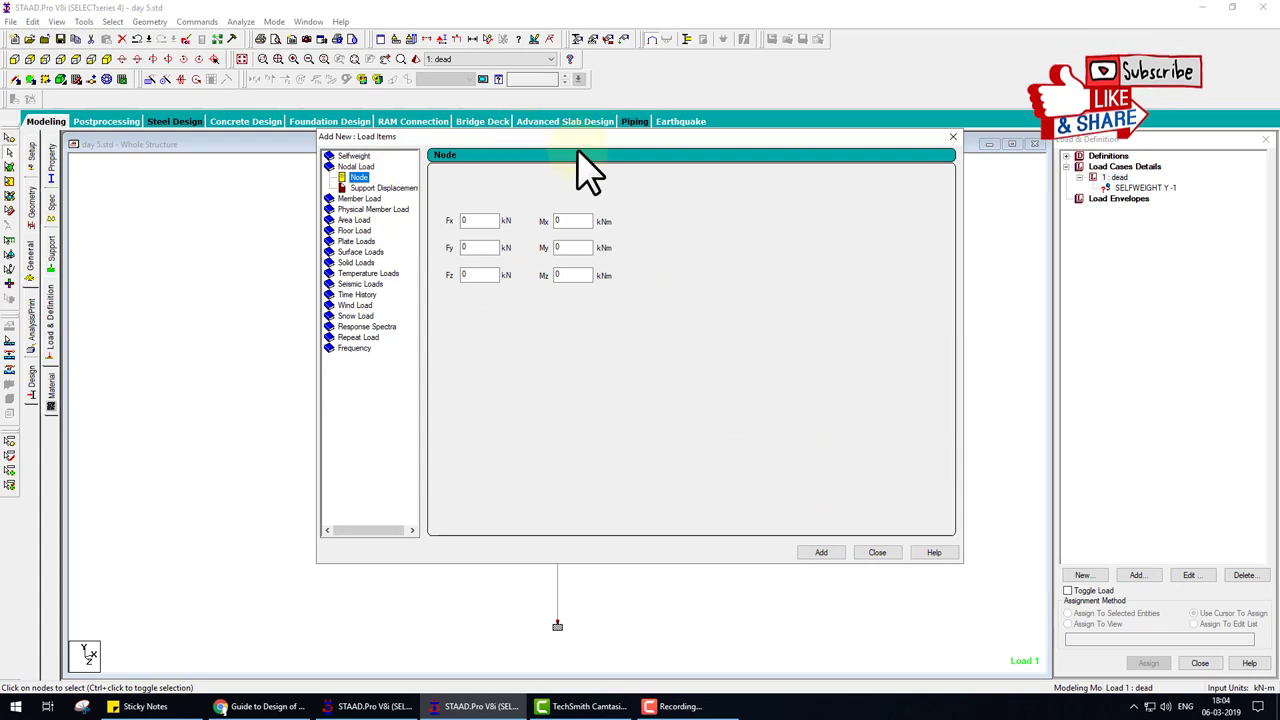
pyautogui.moveTo(521, 140); pyautogui.dragTo(910, 163)
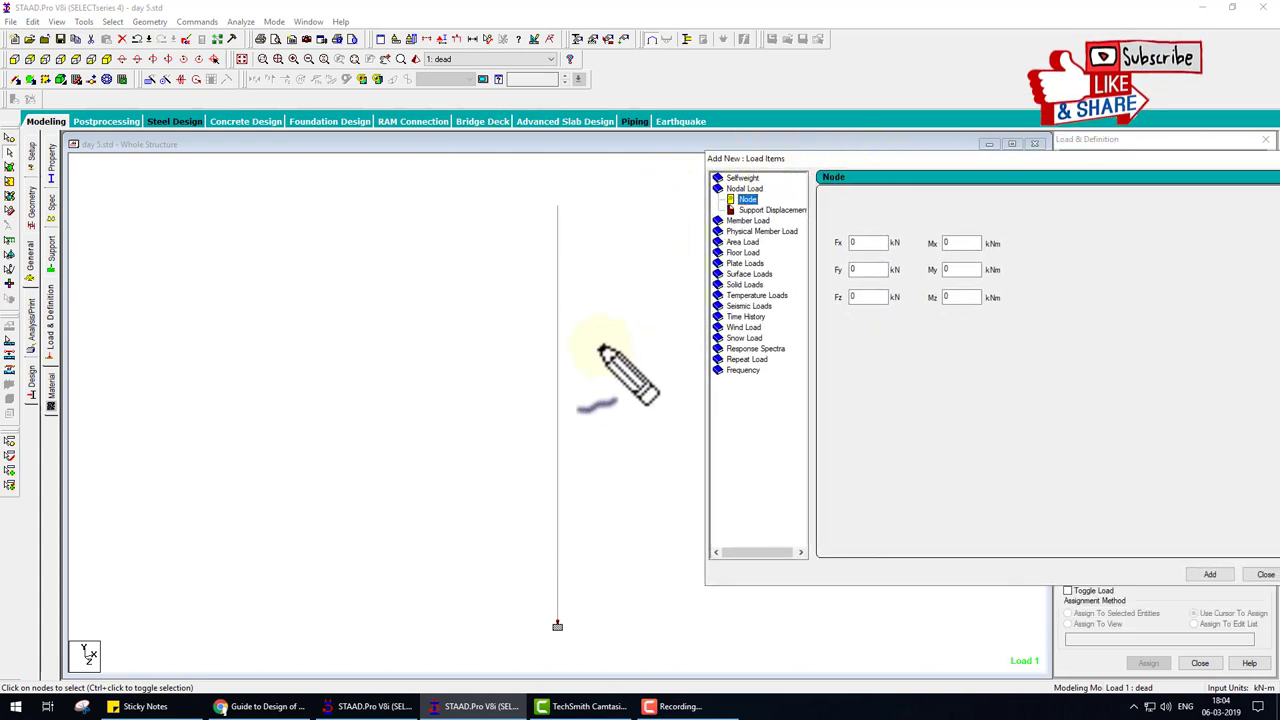
pyautogui.click(557, 203)
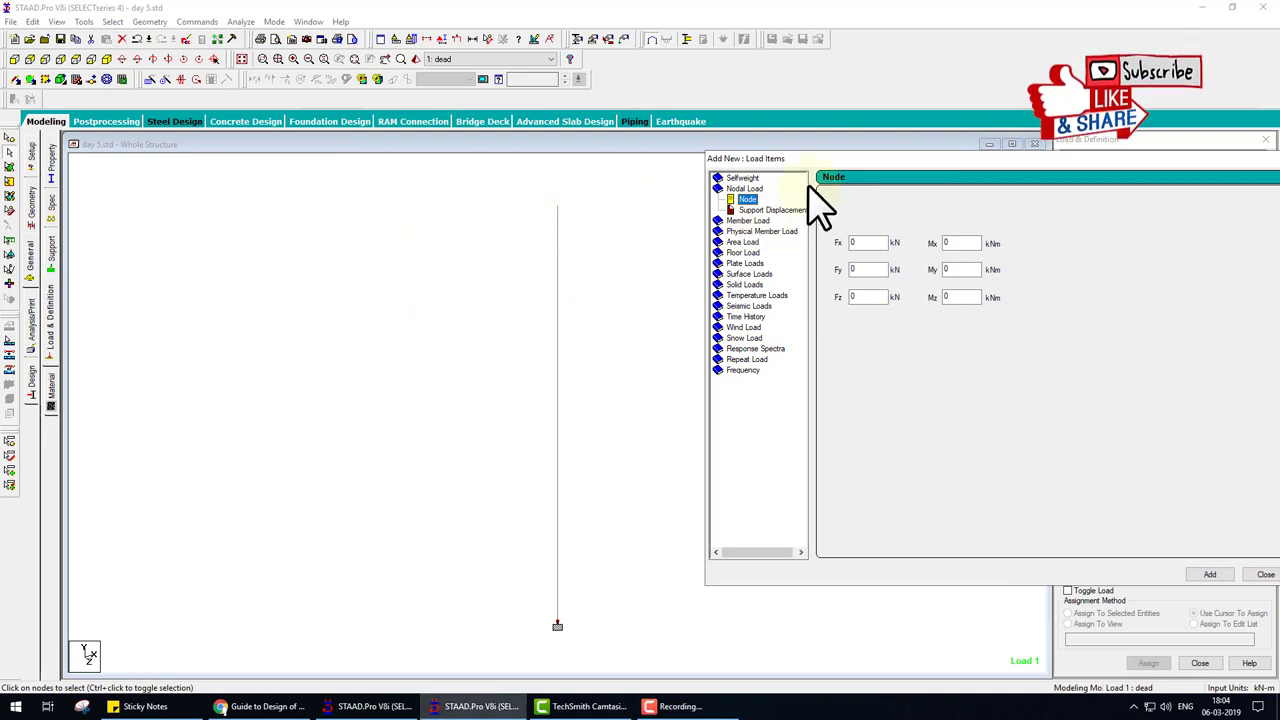
pyautogui.moveTo(855, 142); pyautogui.dragTo(547, 142)
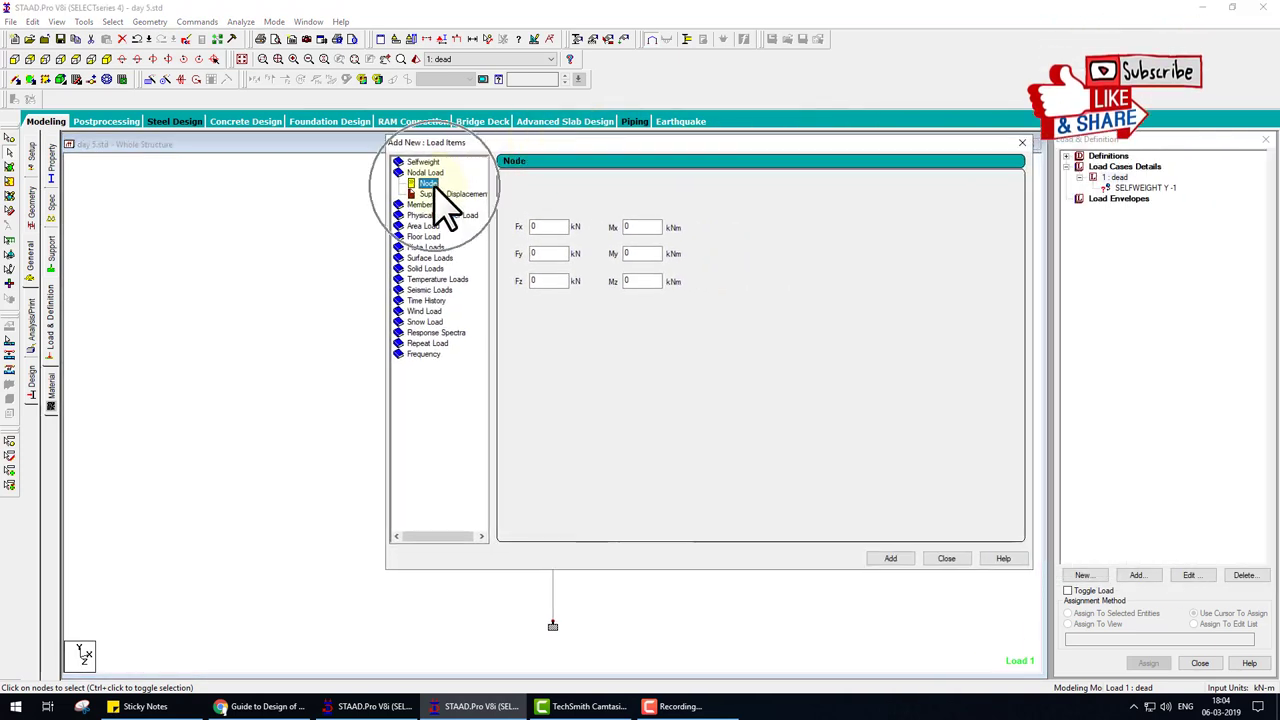
pyautogui.doubleClick(565, 256)
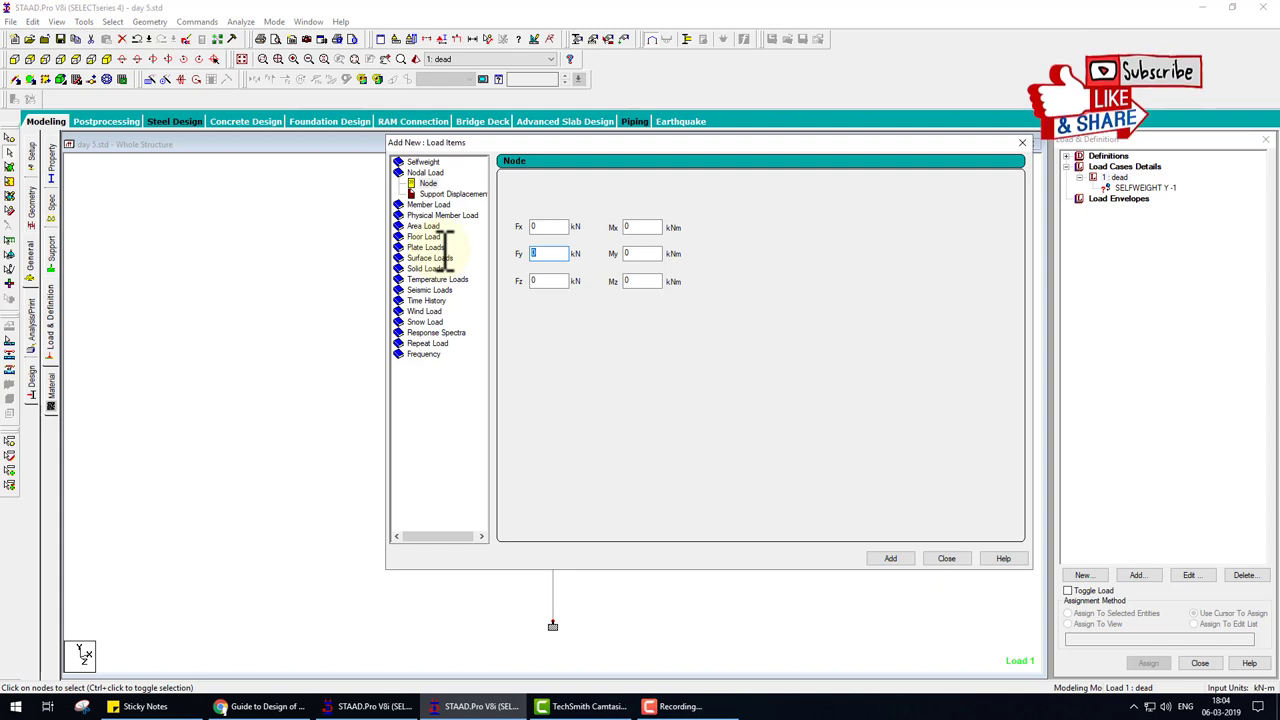
pyautogui.write('-2')
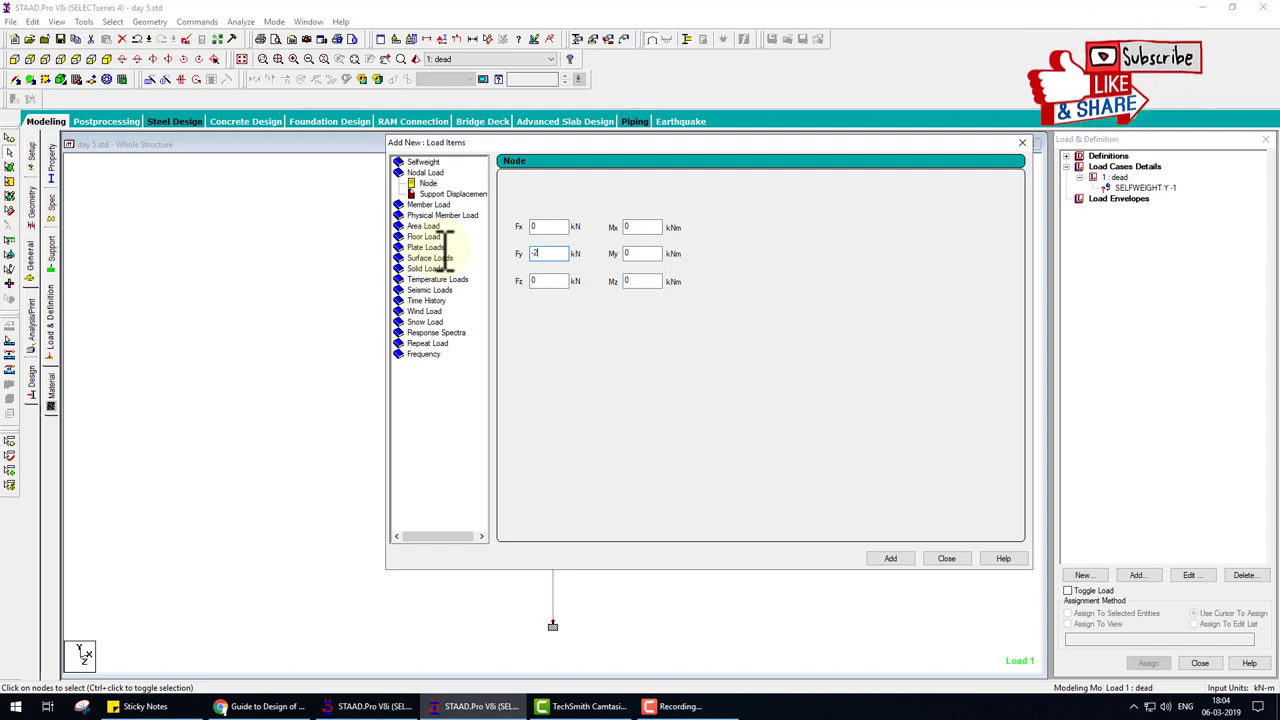
pyautogui.write('0')
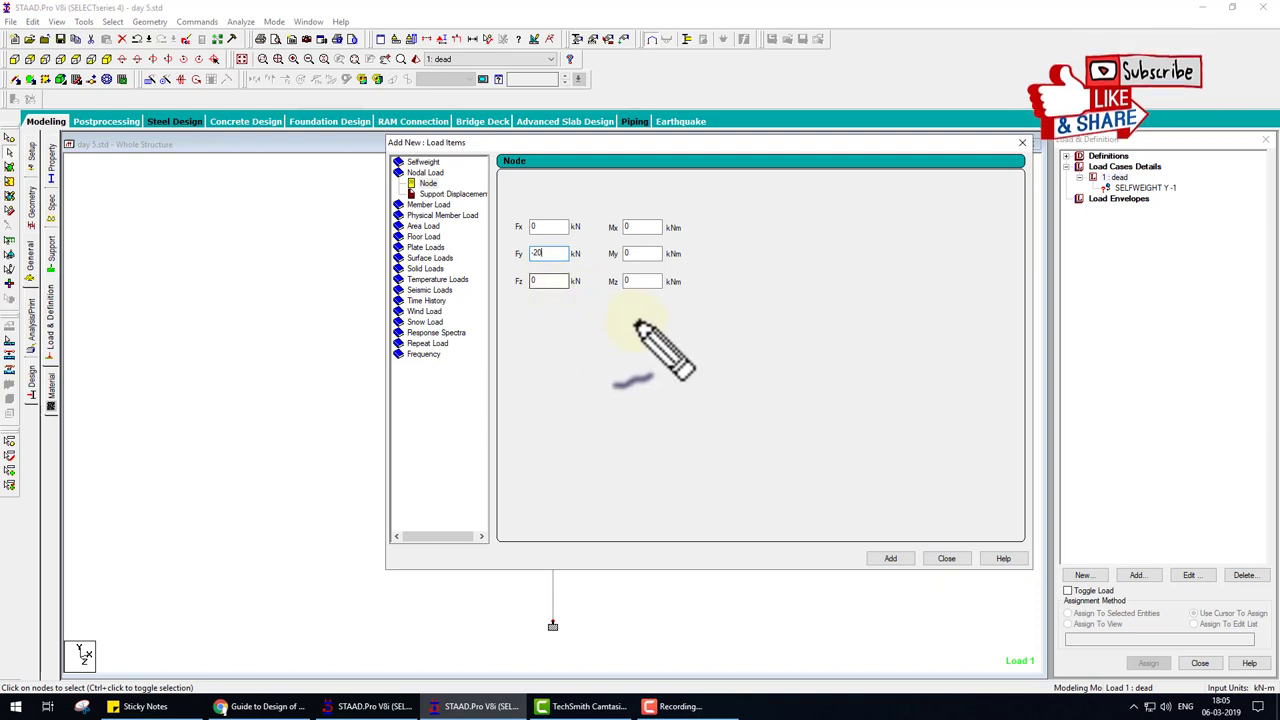
pyautogui.moveTo(681, 205); pyautogui.dragTo(675, 298)
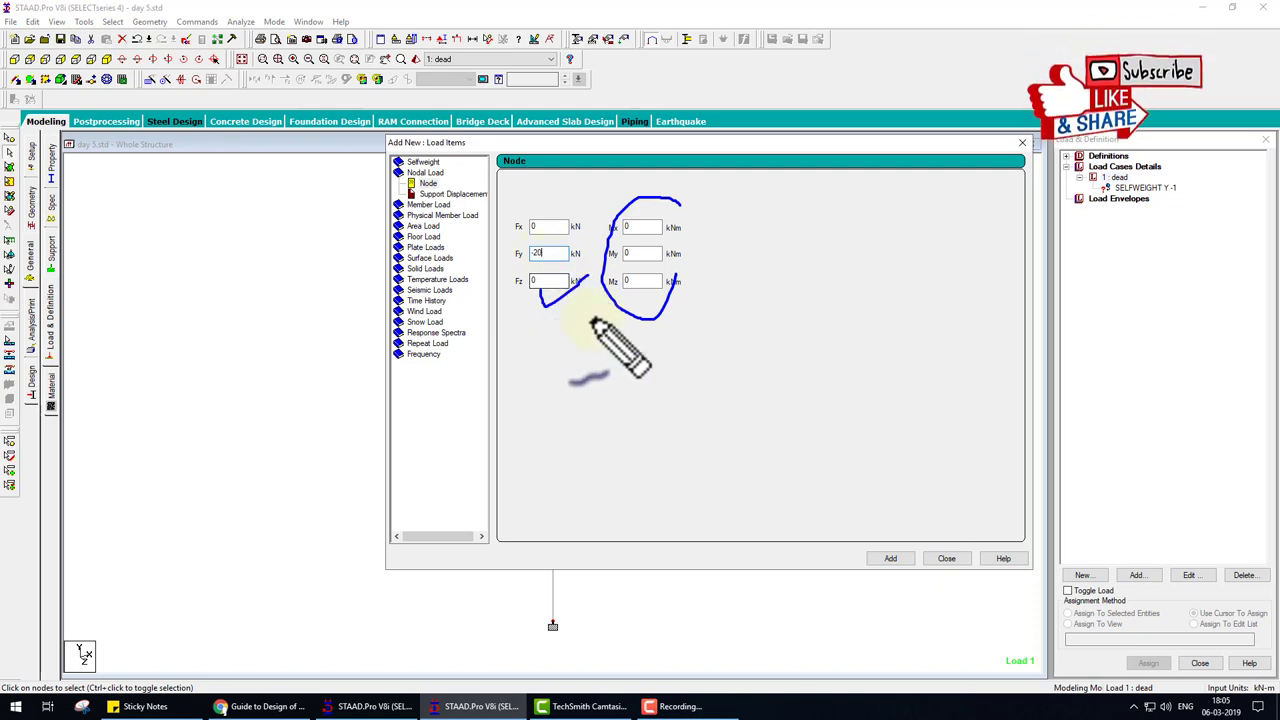
pyautogui.click(892, 559)
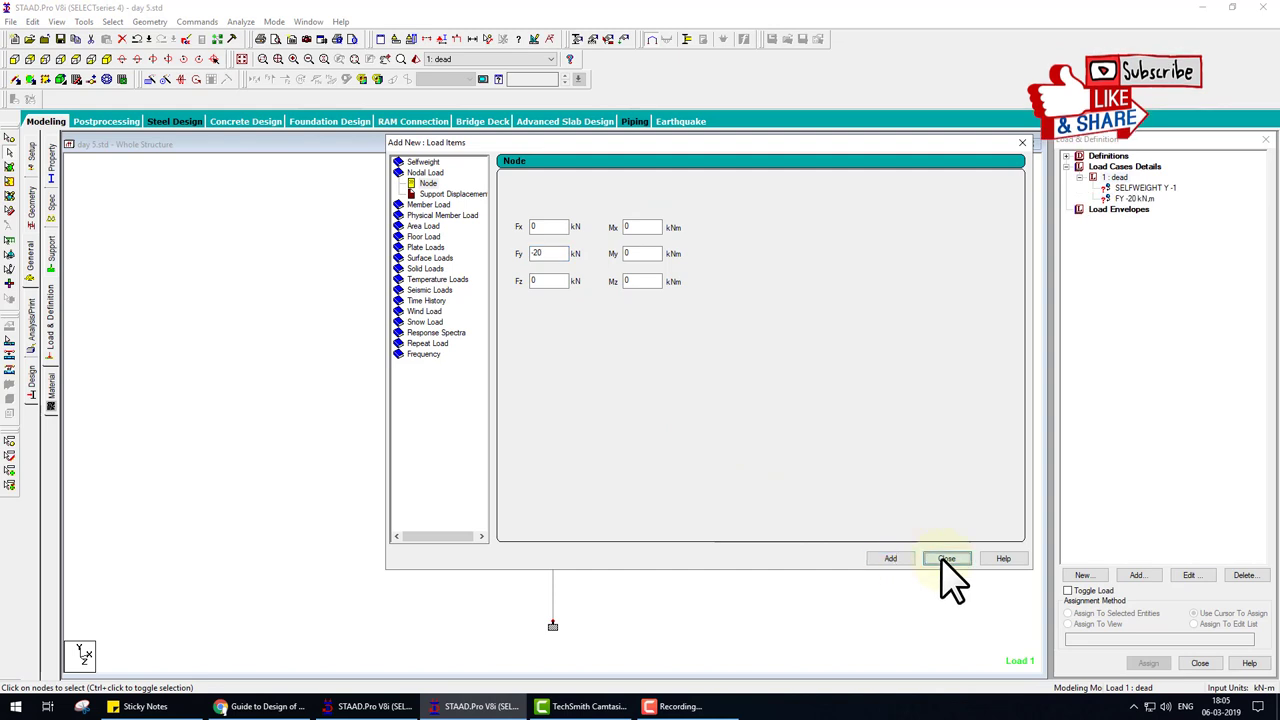
pyautogui.click(947, 559)
# Assign the self-weight to the column and the -20 kN load to its top node
pyautogui.click(1130, 189)
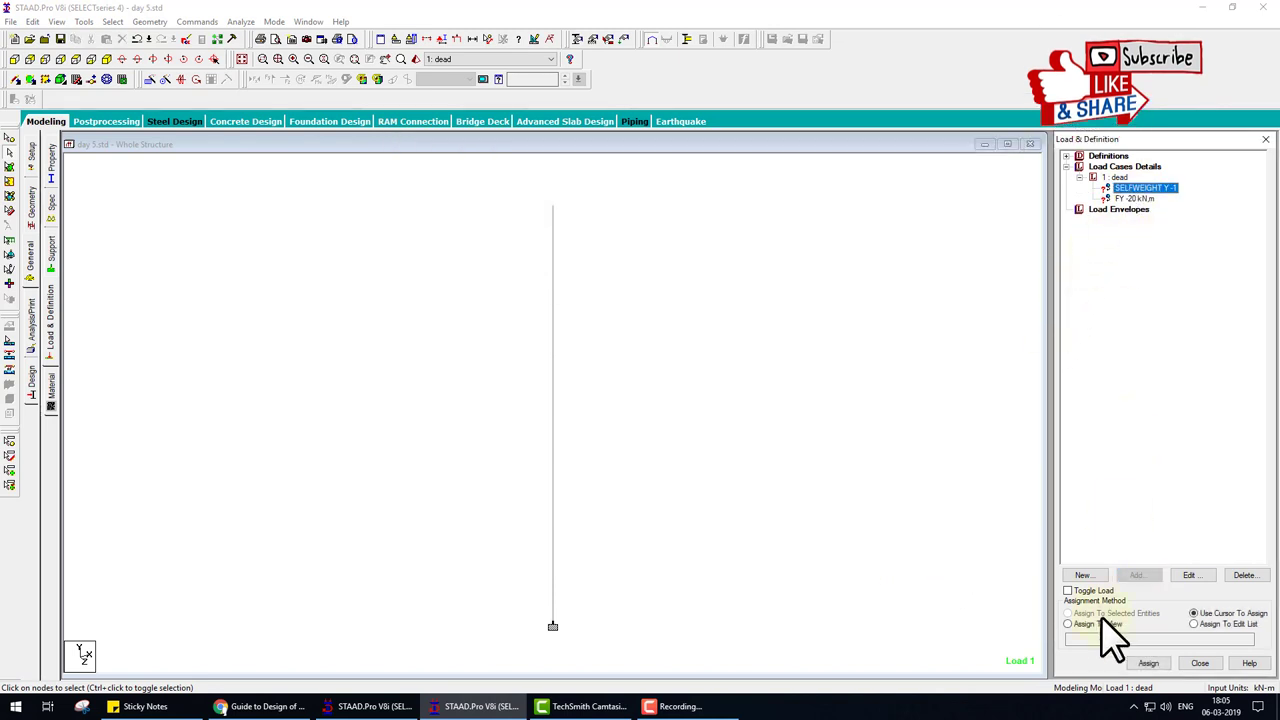
pyautogui.click(1145, 663)
pyautogui.click(1178, 438)
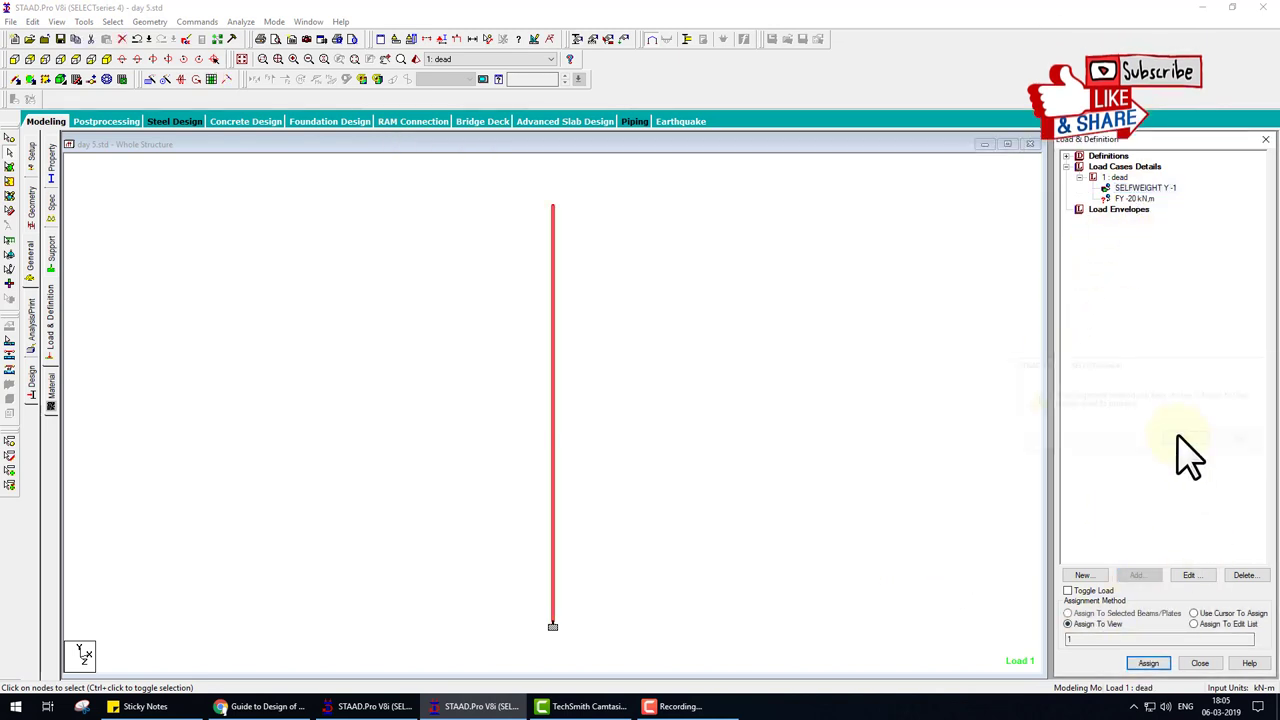
pyautogui.click(1128, 199)
pyautogui.click(1193, 613)
pyautogui.click(1148, 663)
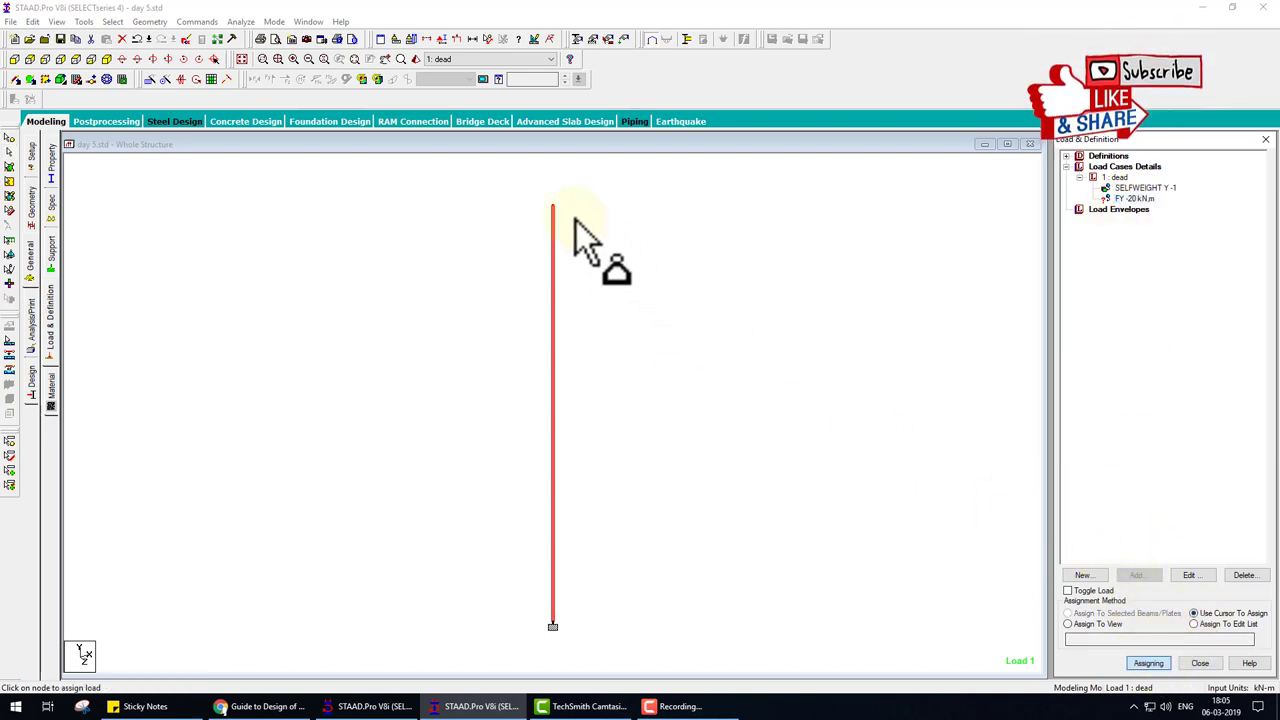
pyautogui.click(32, 322)
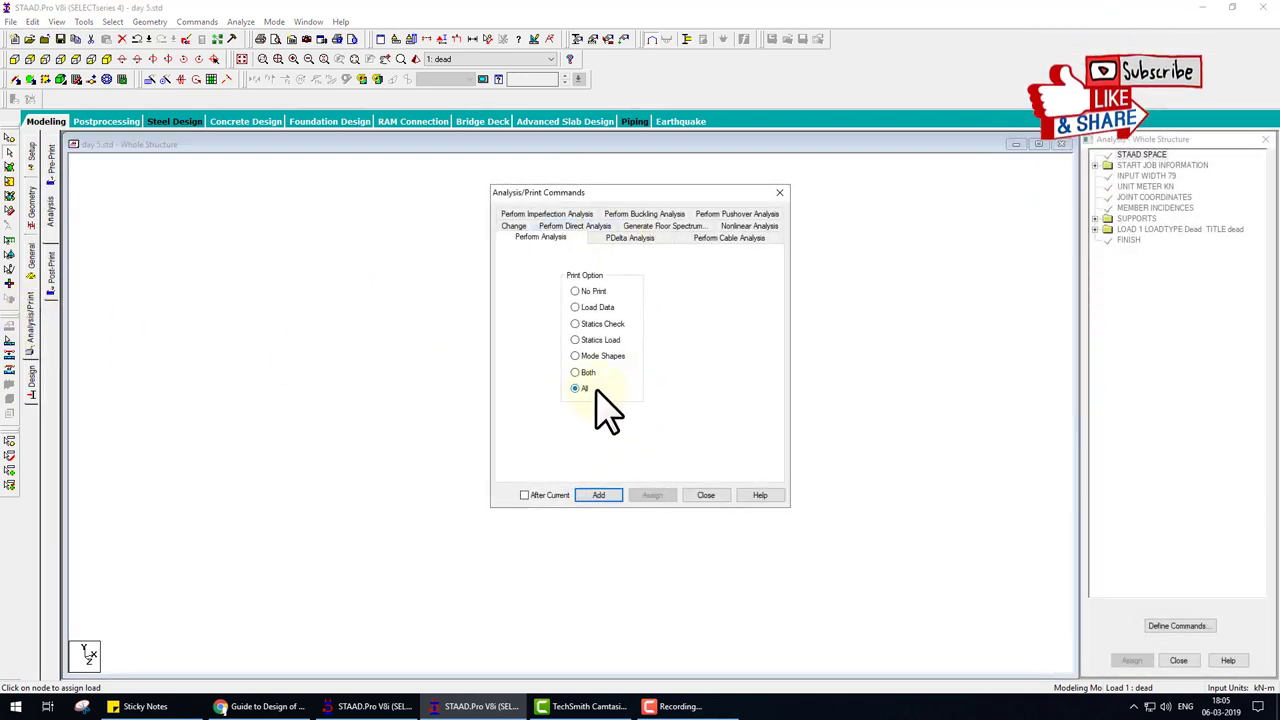
# Add a PERFORM ANALYSIS PRINT ALL command and run the analysis, which reports one error
pyautogui.click(604, 497)
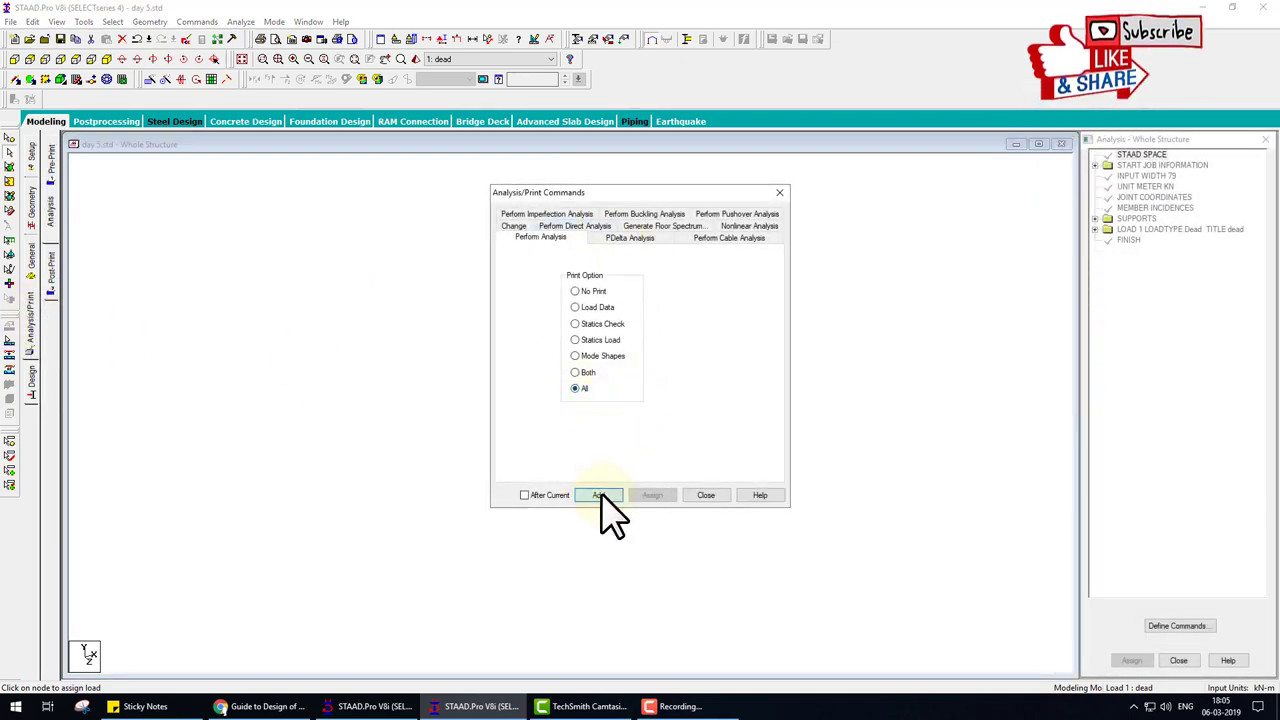
pyautogui.click(706, 497)
pyautogui.click(245, 22)
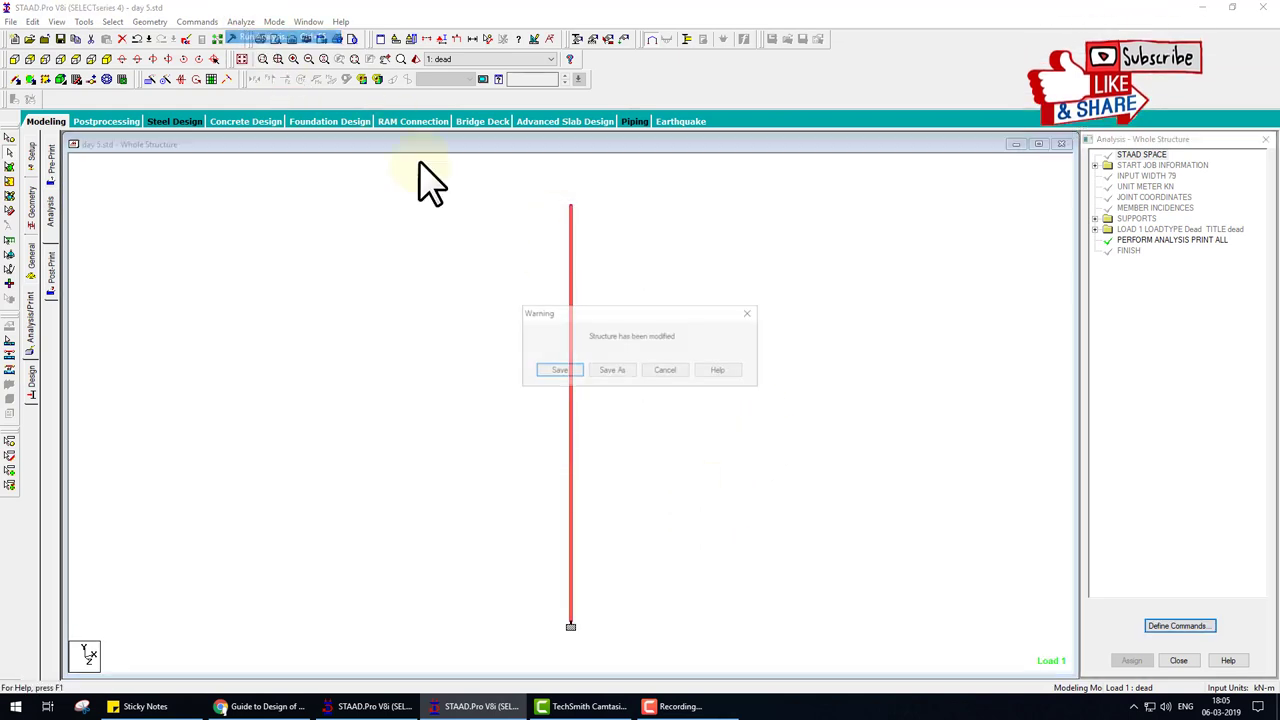
pyautogui.click(572, 371)
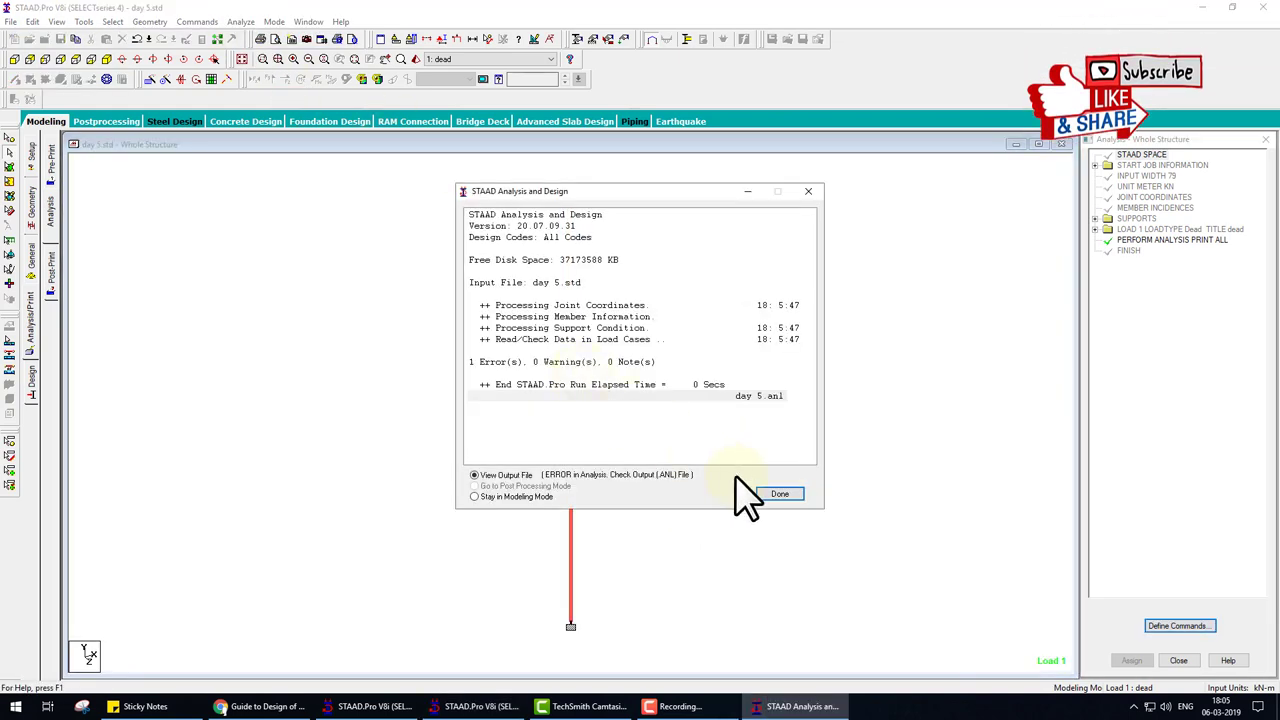
pyautogui.click(770, 494)
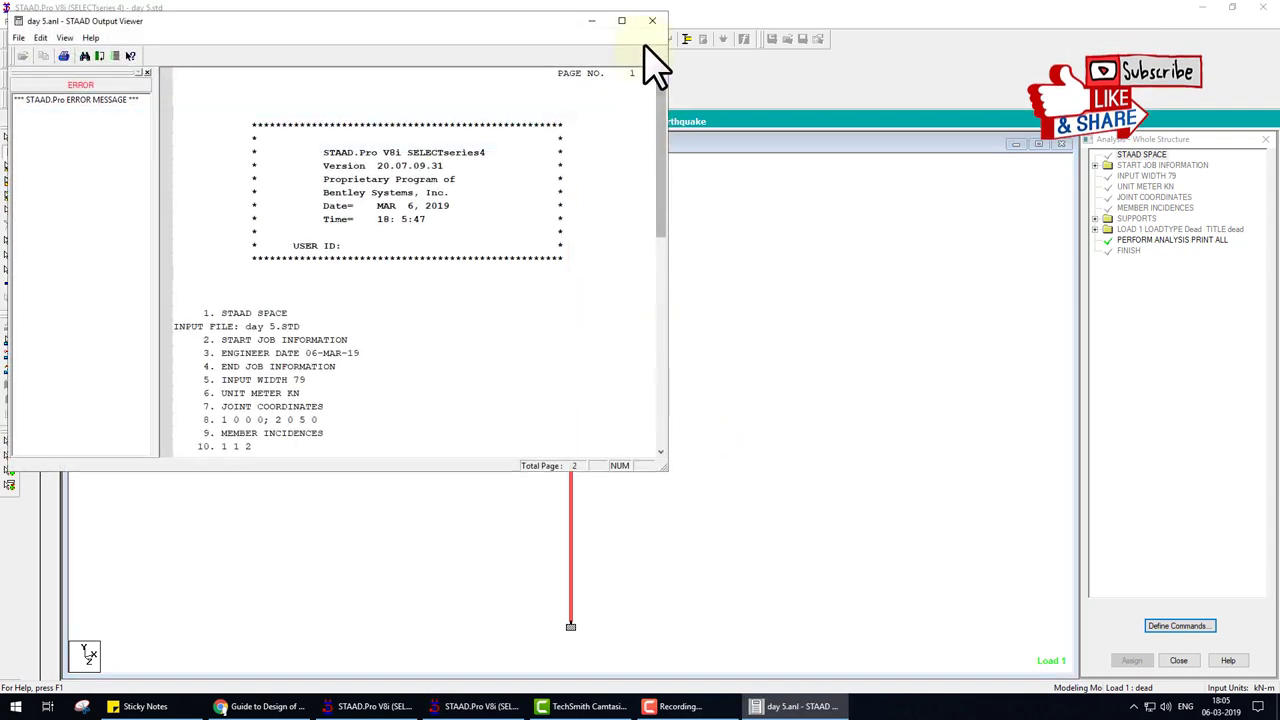
pyautogui.click(655, 22)
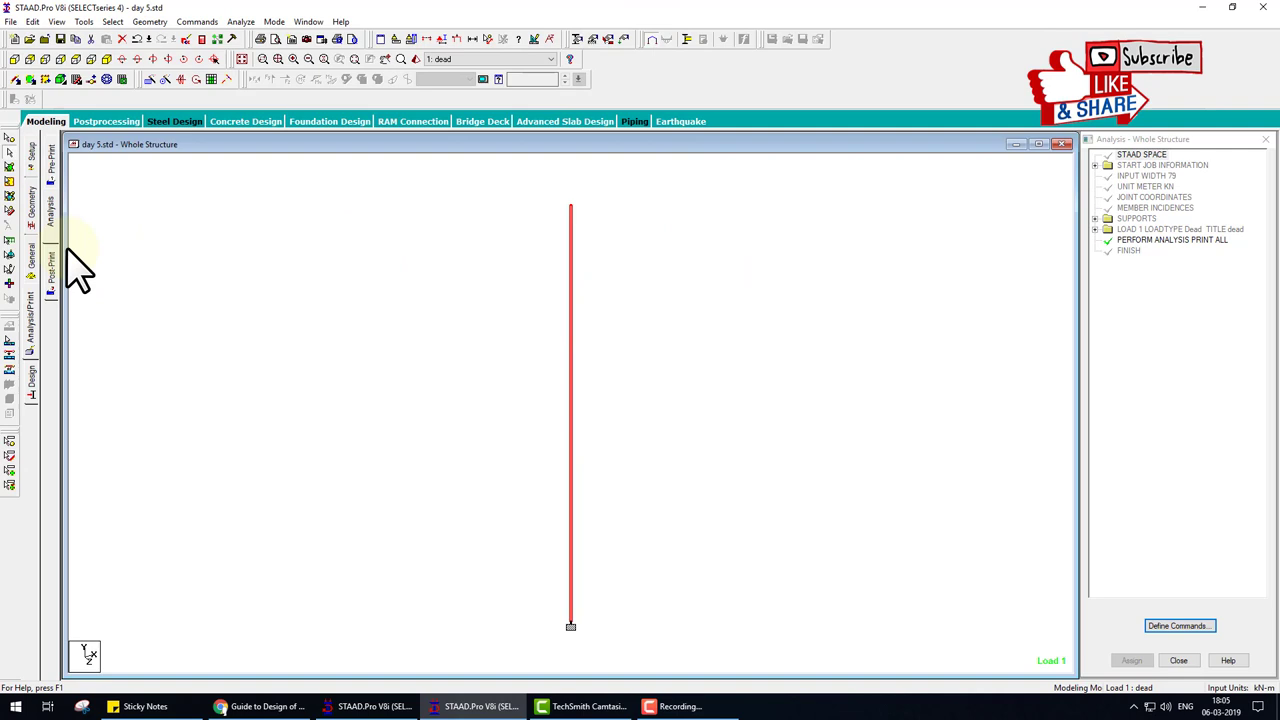
# Define a 0.5 × 0.5 m rectangular concrete section R1 and assign it to the column
pyautogui.click(33, 250)
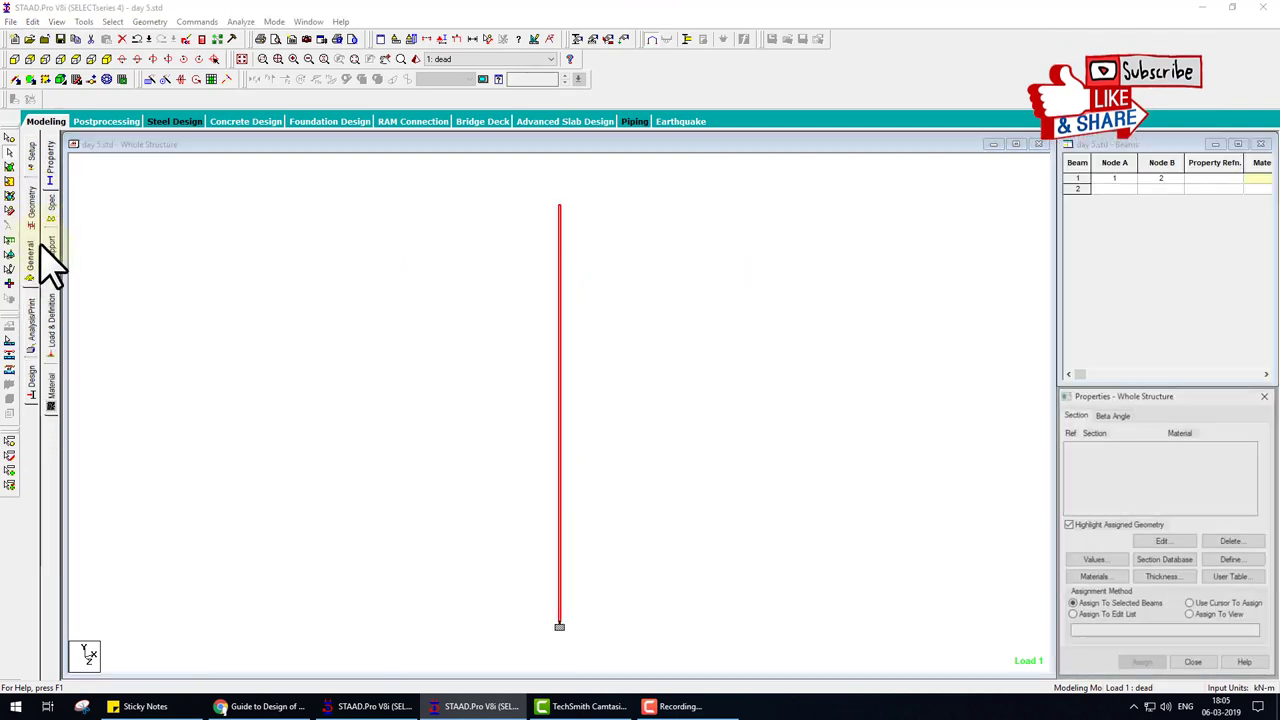
pyautogui.click(53, 168)
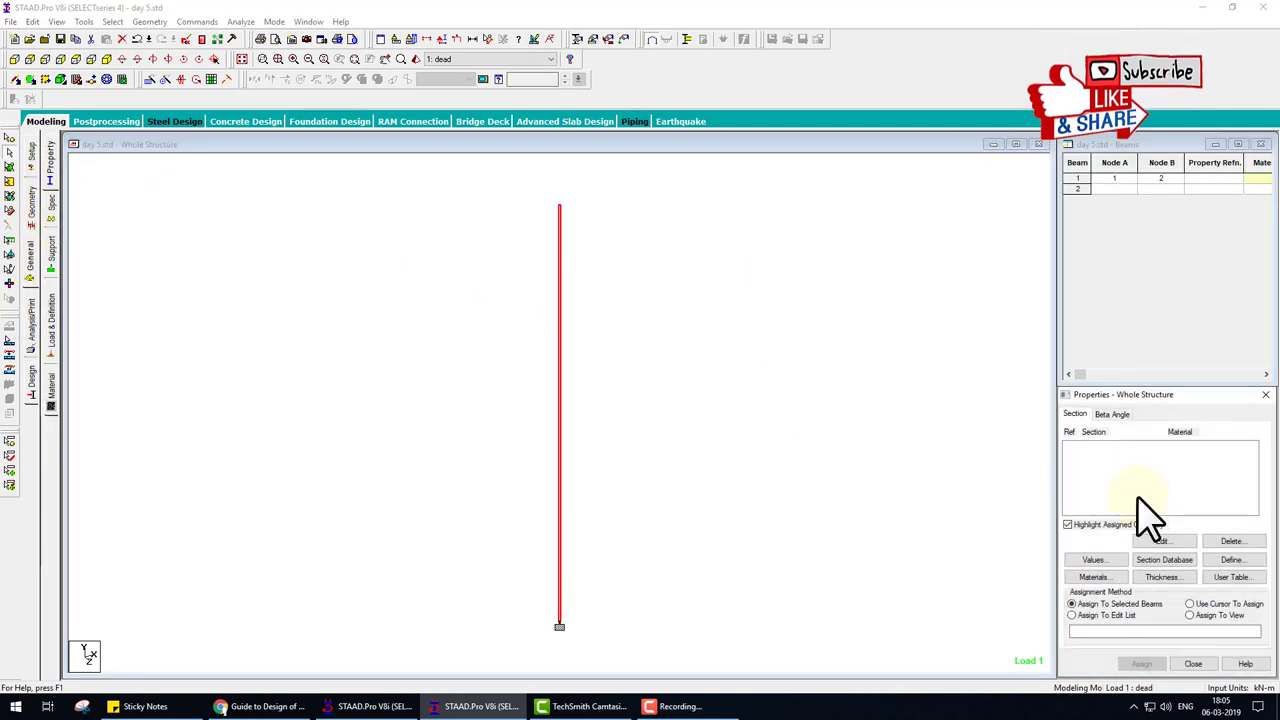
pyautogui.click(1233, 560)
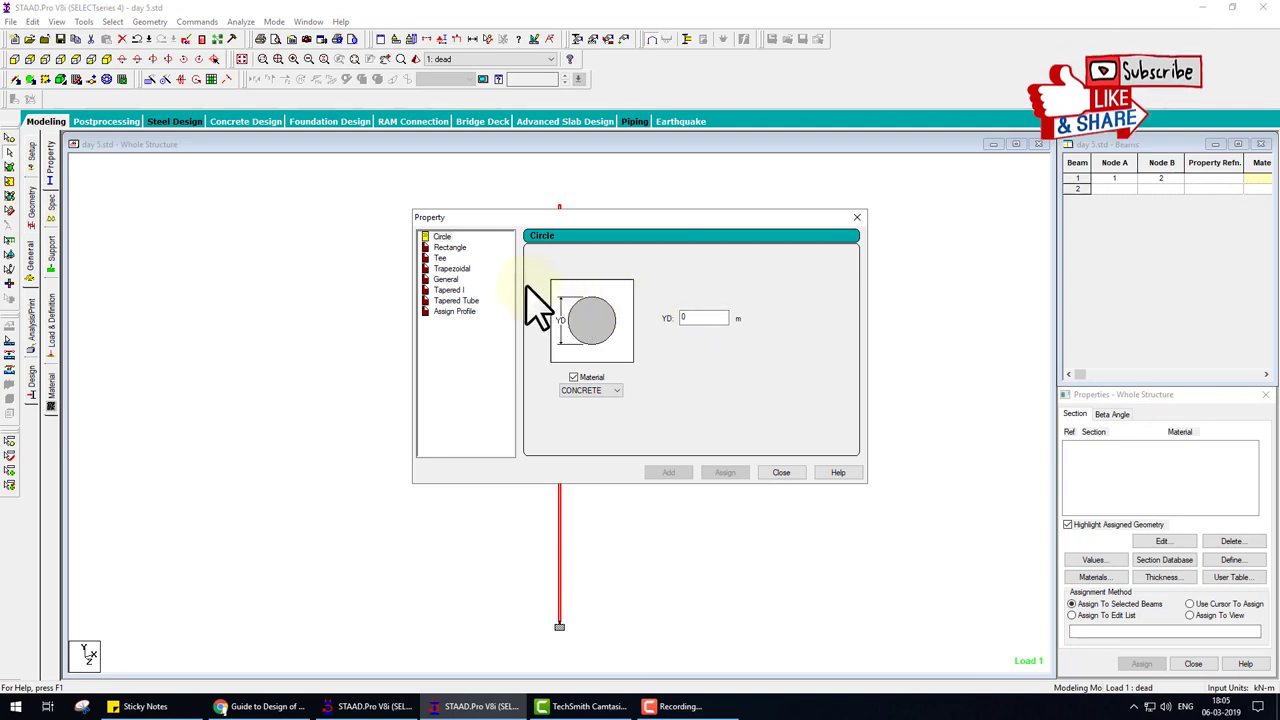
pyautogui.click(450, 248)
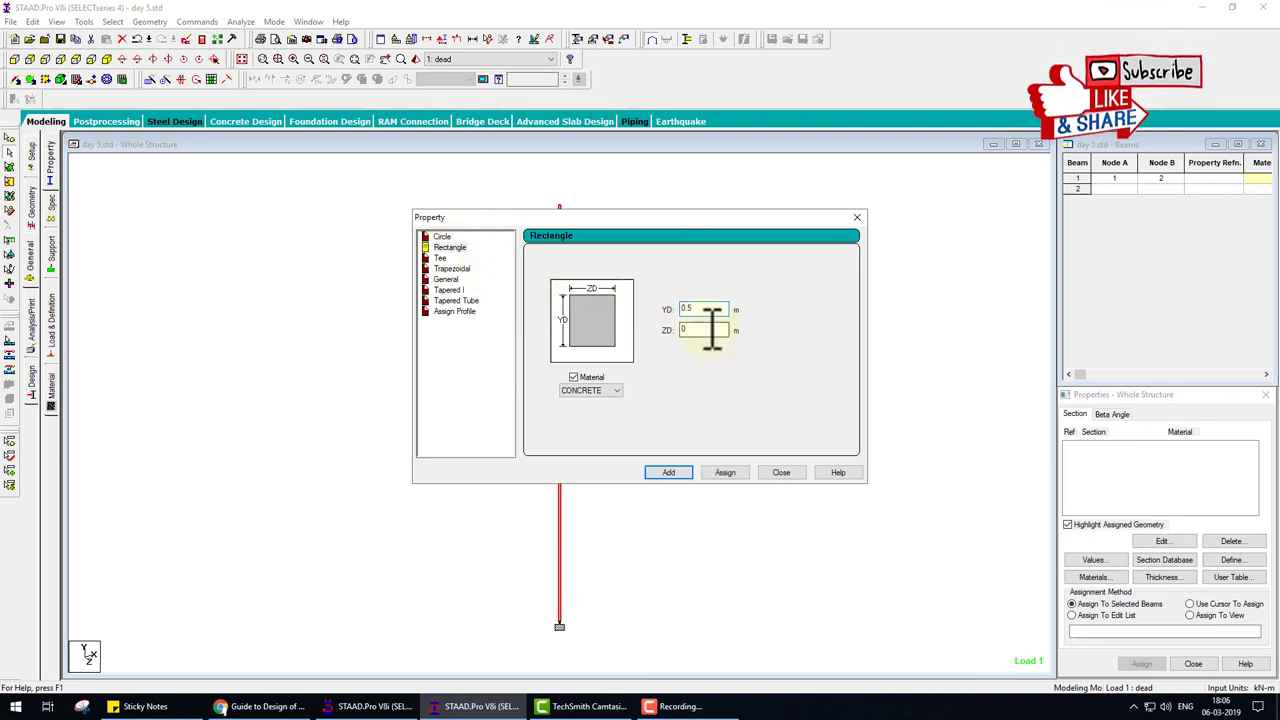
pyautogui.write('.5')
pyautogui.click(668, 472)
pyautogui.click(775, 473)
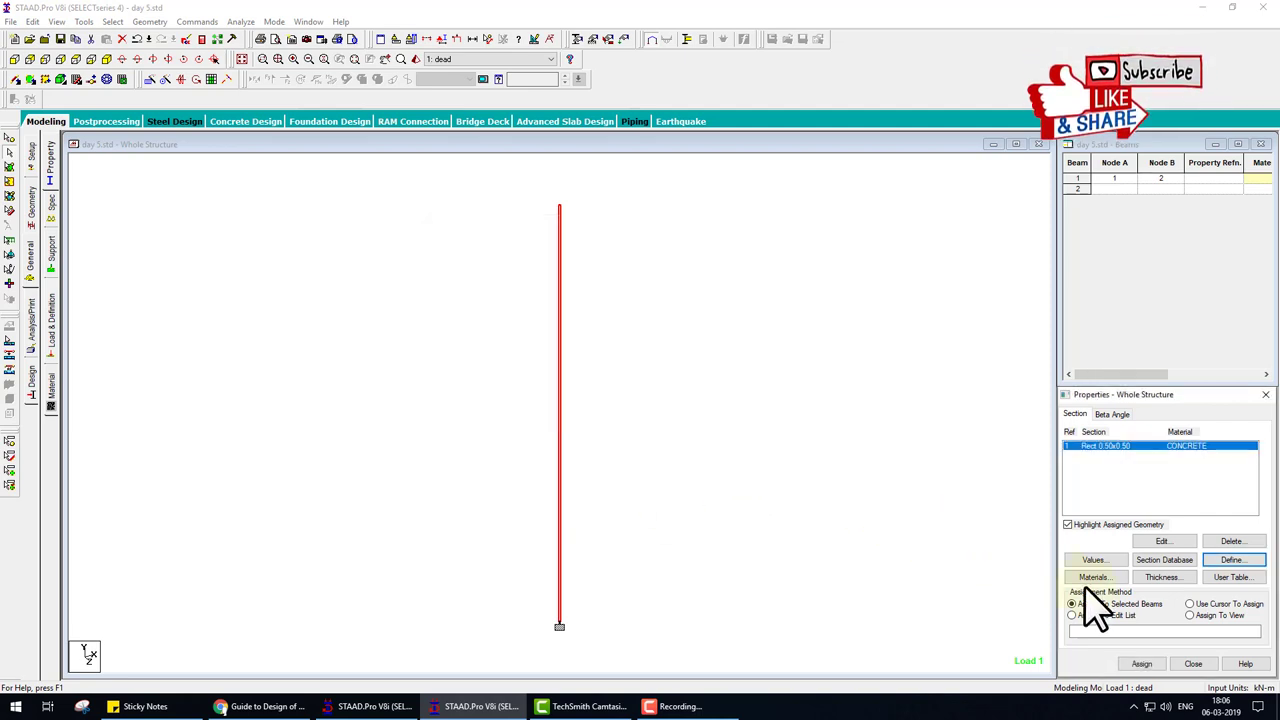
pyautogui.click(1142, 664)
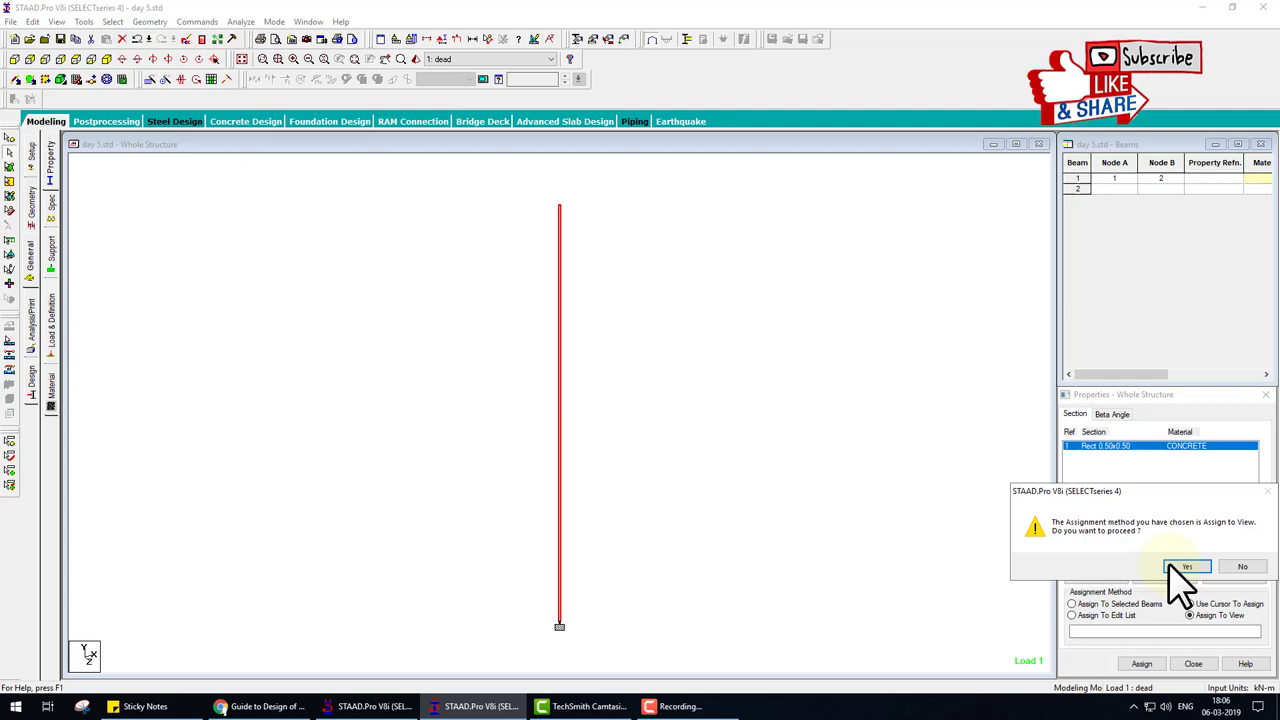
pyautogui.click(1182, 565)
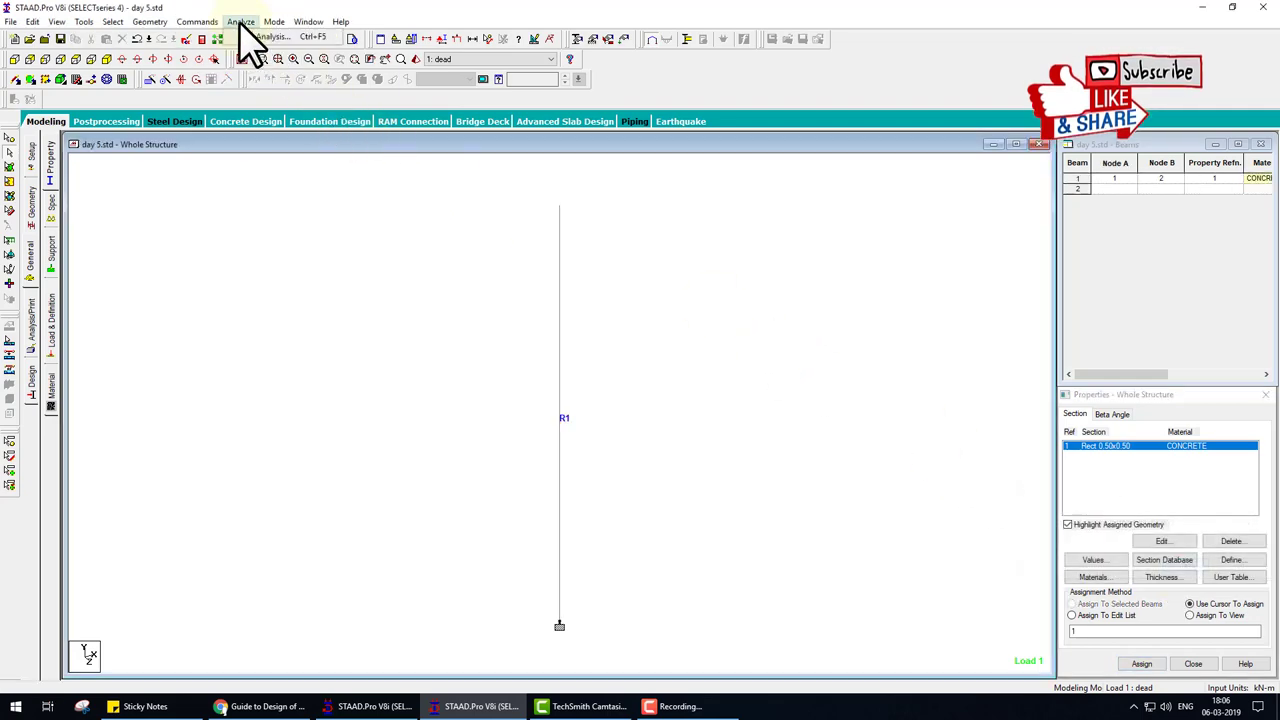
# Save and re-run the analysis on the sectioned model, completing with 0 errors
pyautogui.click(265, 37)
pyautogui.click(557, 366)
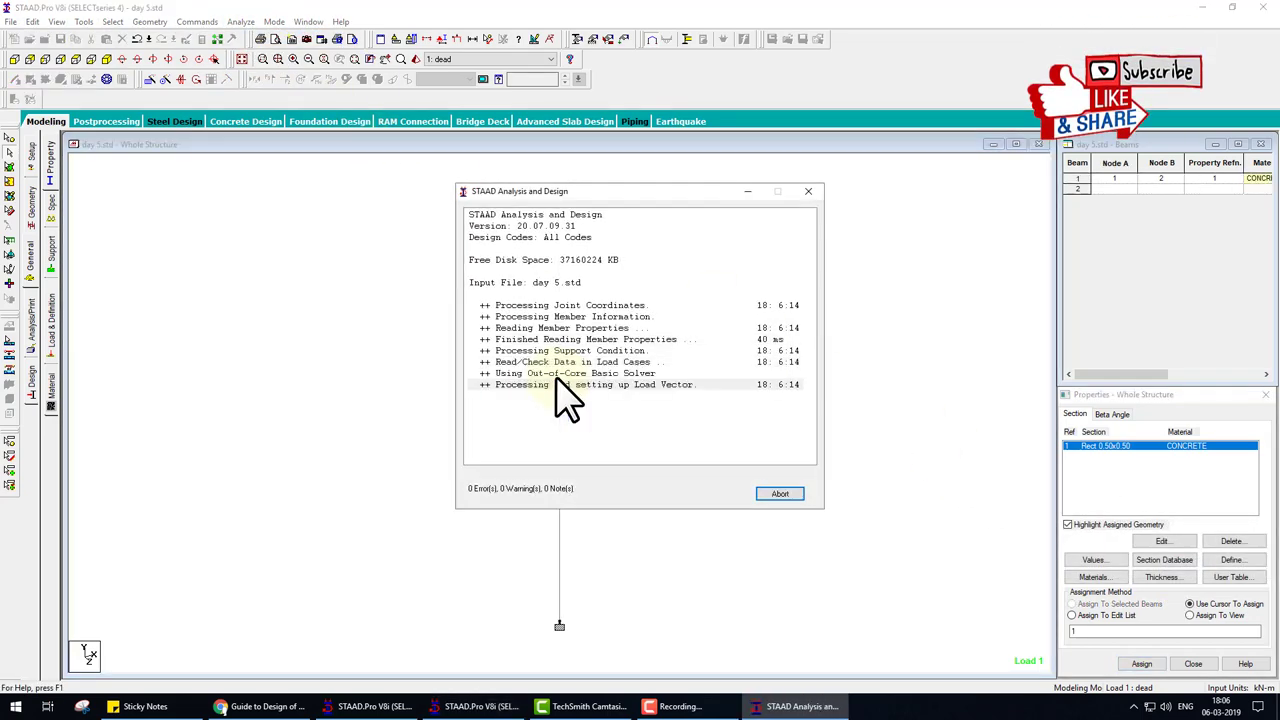
pyautogui.click(776, 494)
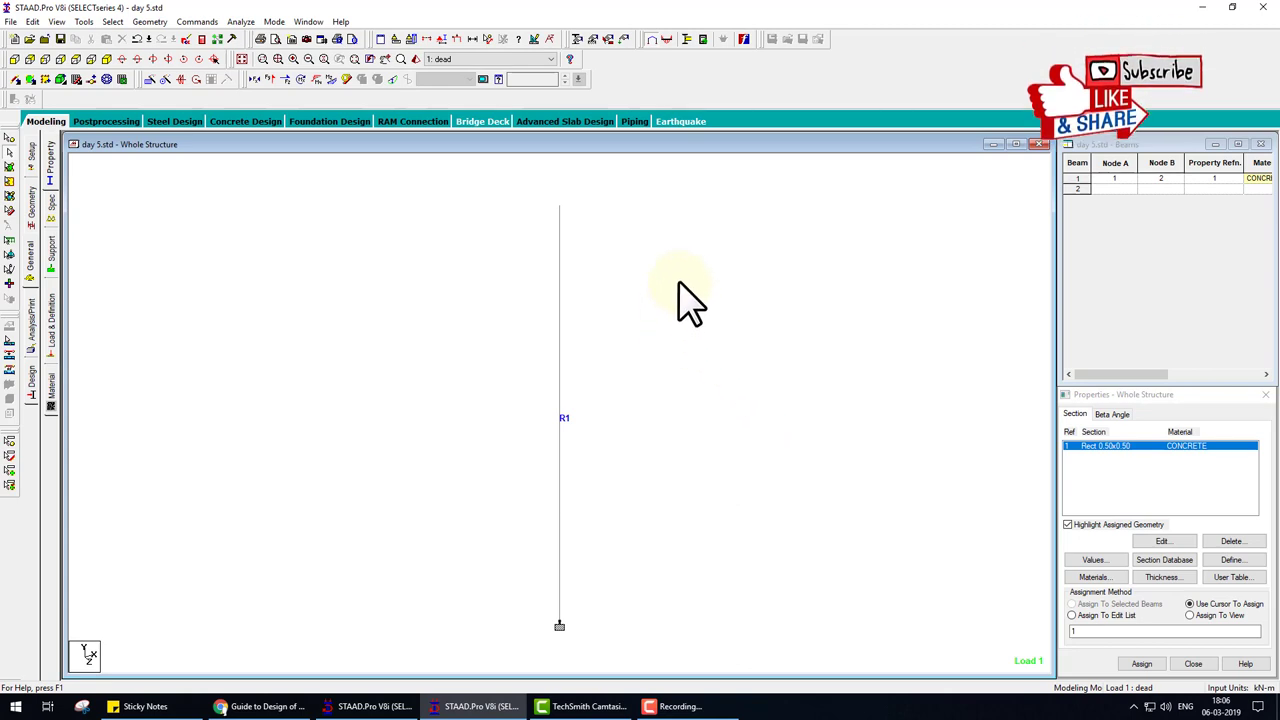
pyautogui.click(327, 79)
# Enter post-processing with the default results setup and hide the deflected shape
pyautogui.click(112, 122)
pyautogui.click(682, 456)
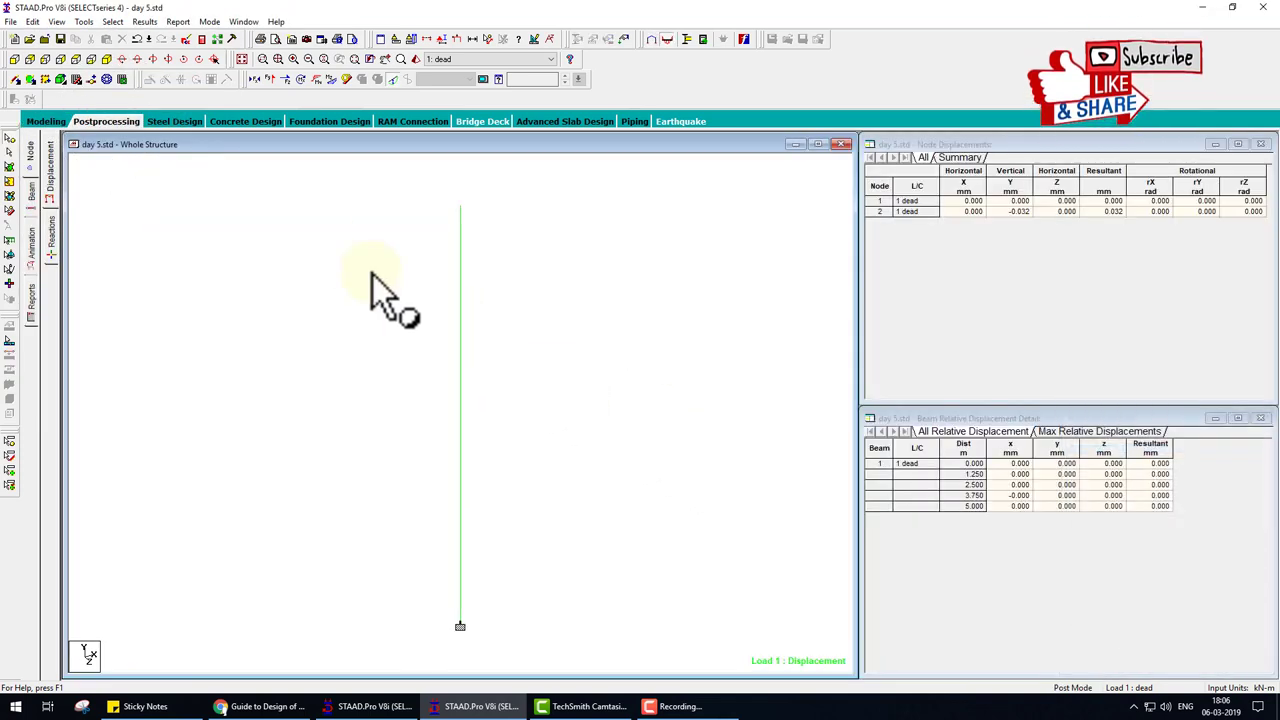
pyautogui.click(392, 78)
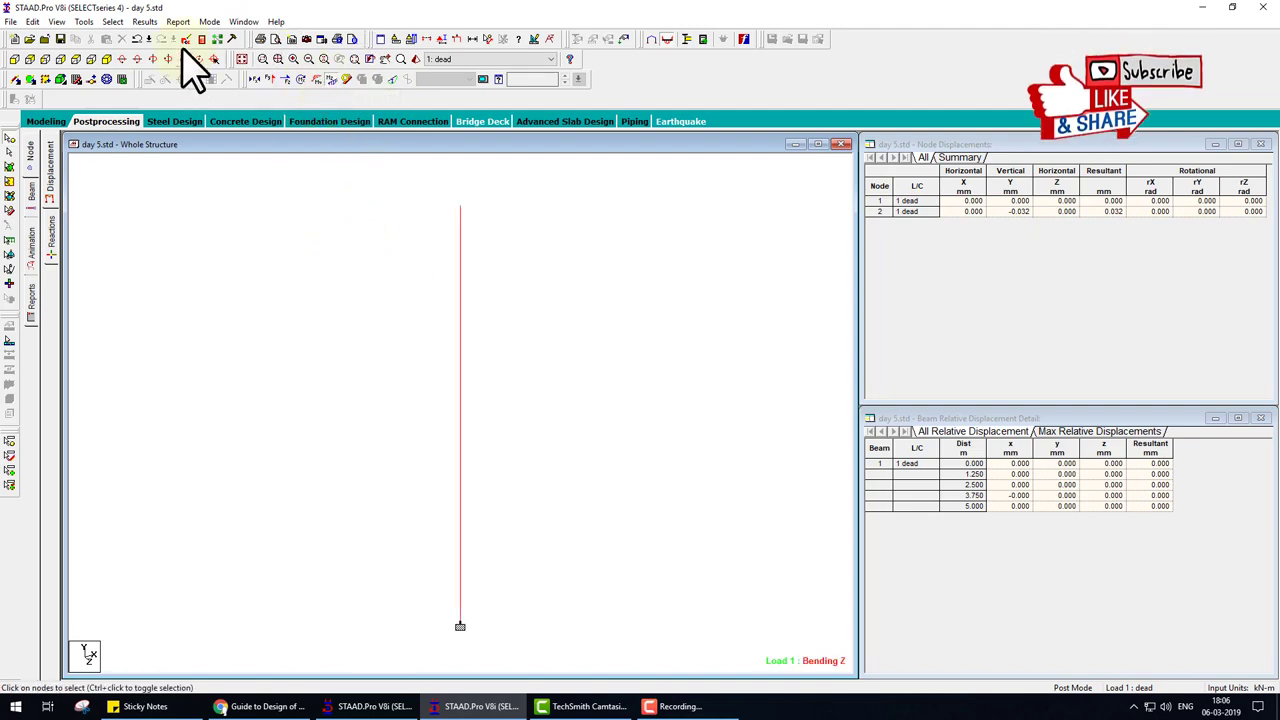
# Annotate bending moments at the column's ends, maximum and midpoint, all 0 kNm
pyautogui.click(178, 22)
pyautogui.moveTo(144, 21)
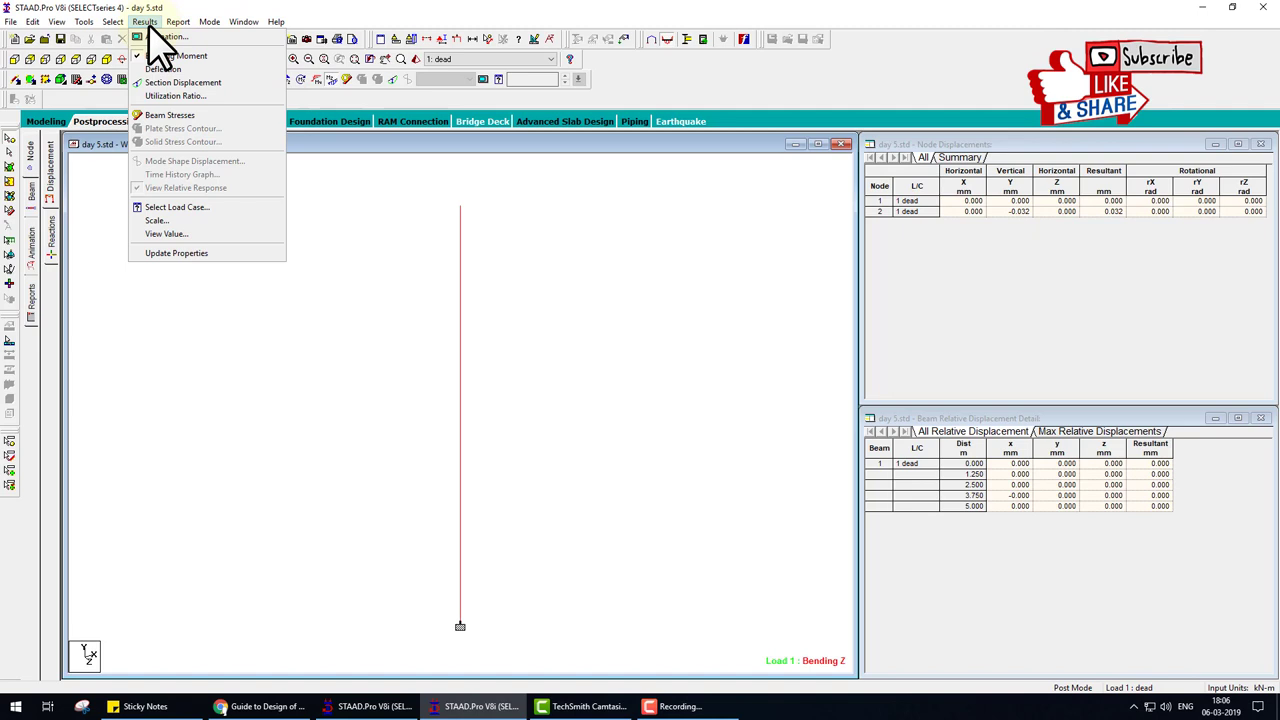
pyautogui.click(168, 233)
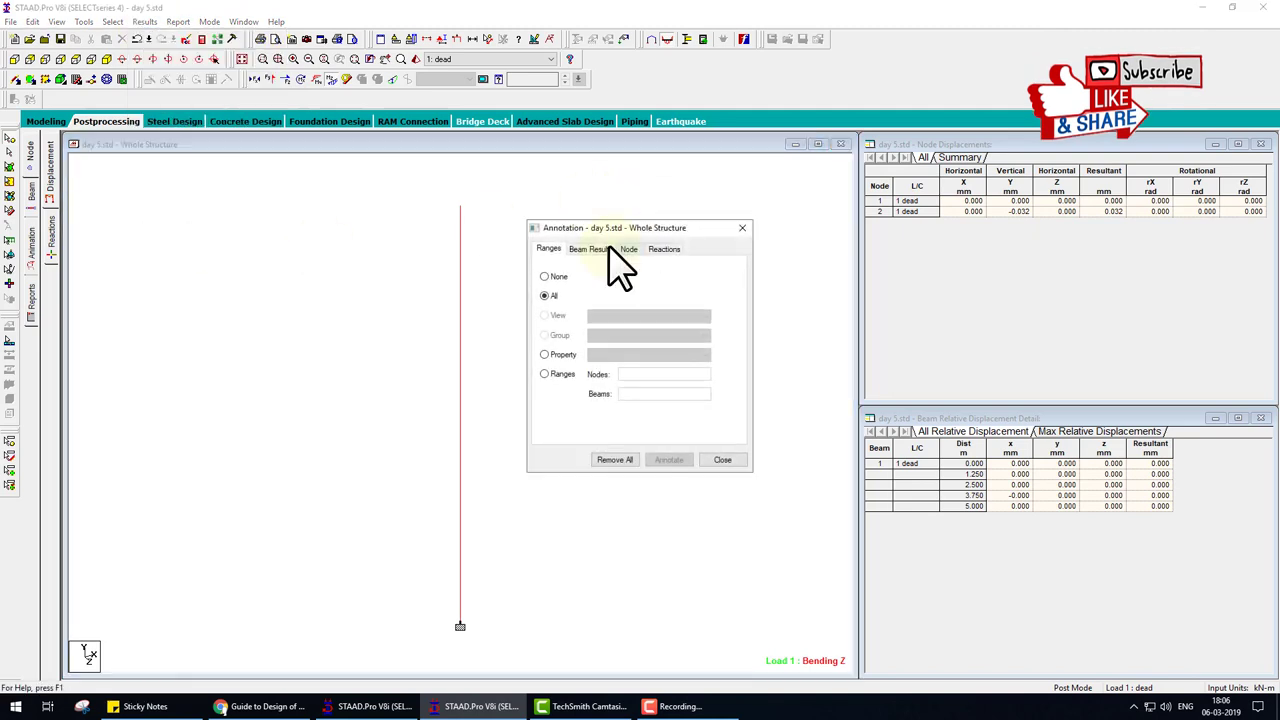
pyautogui.click(592, 249)
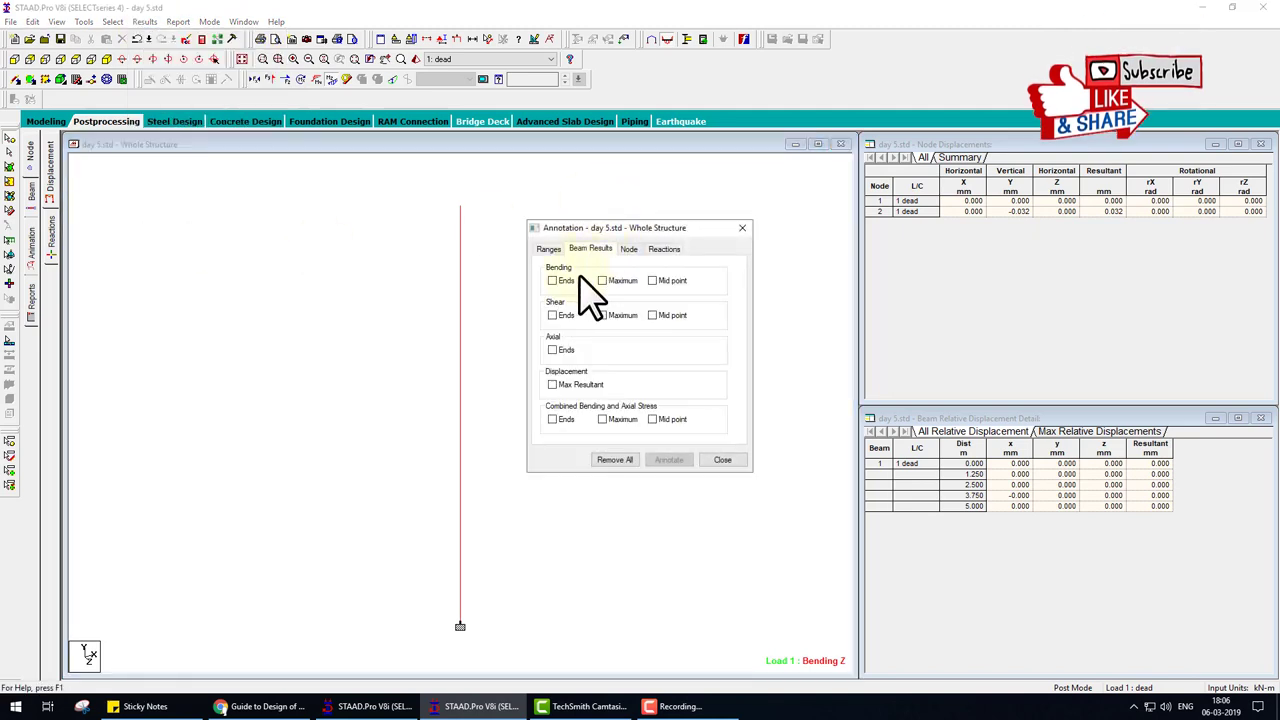
pyautogui.click(560, 281)
pyautogui.click(610, 281)
pyautogui.click(668, 281)
pyautogui.click(675, 462)
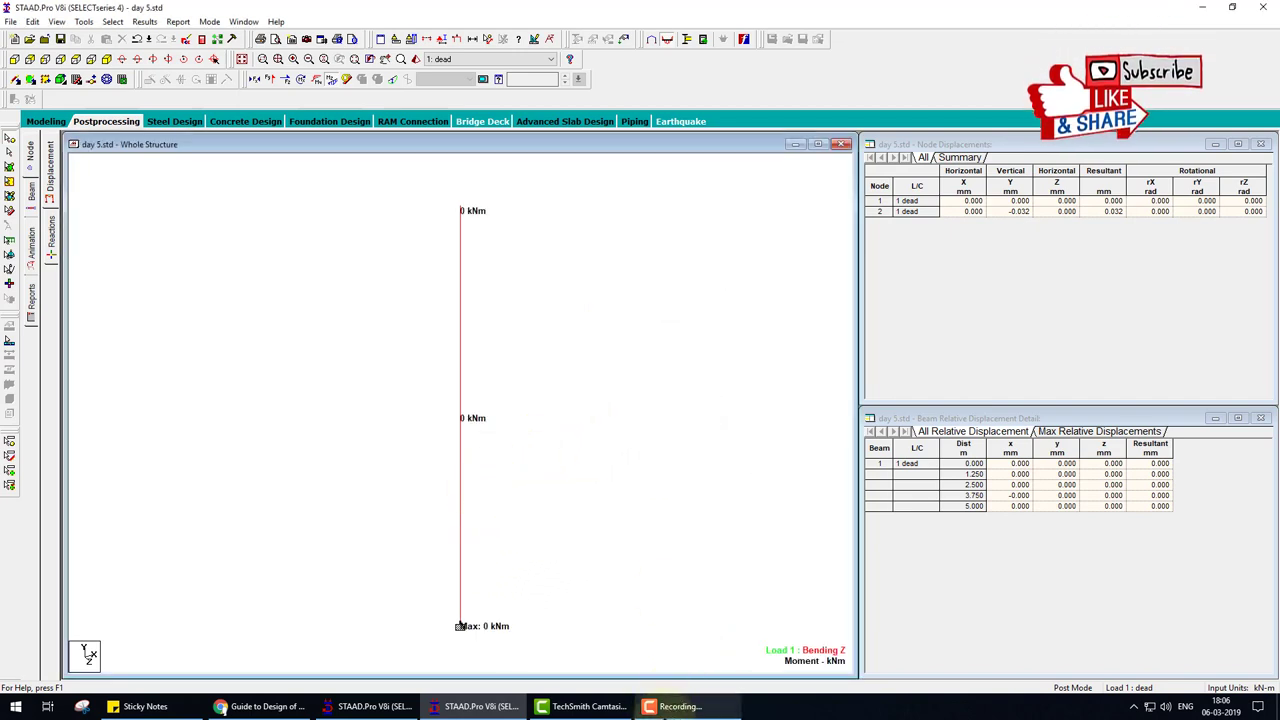
pyautogui.click(680, 706)
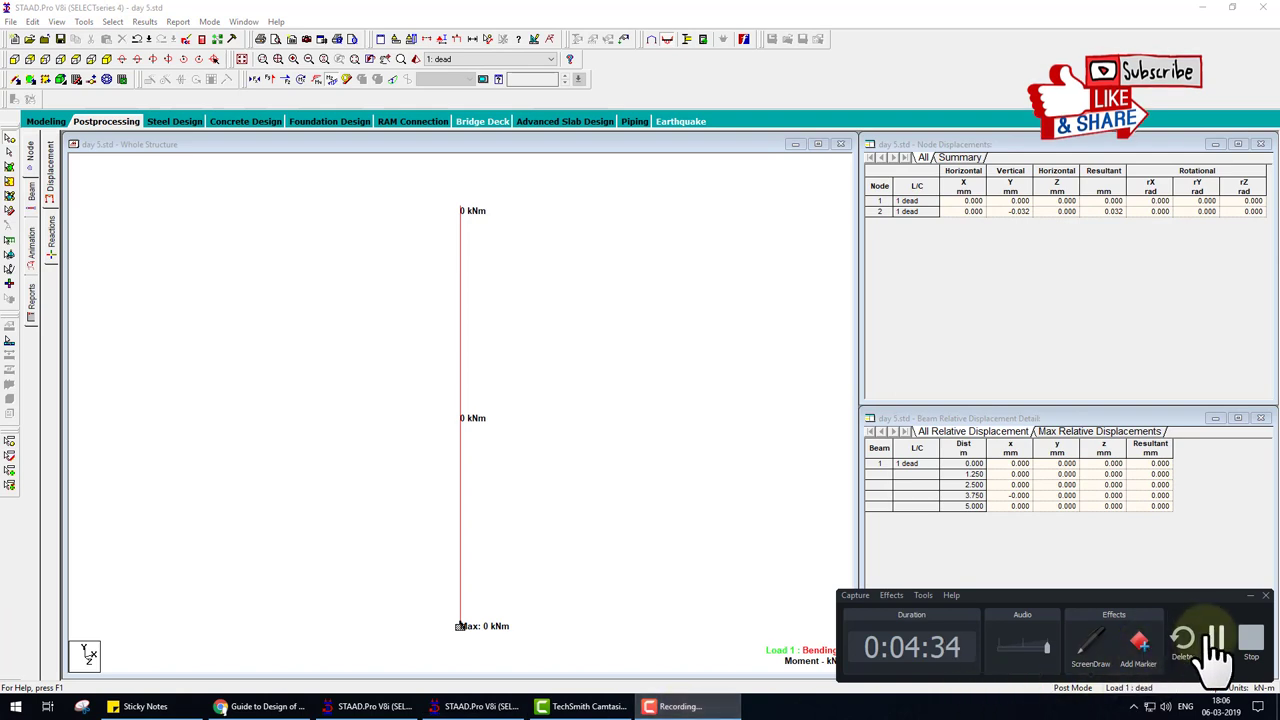
pyautogui.click(1215, 640)
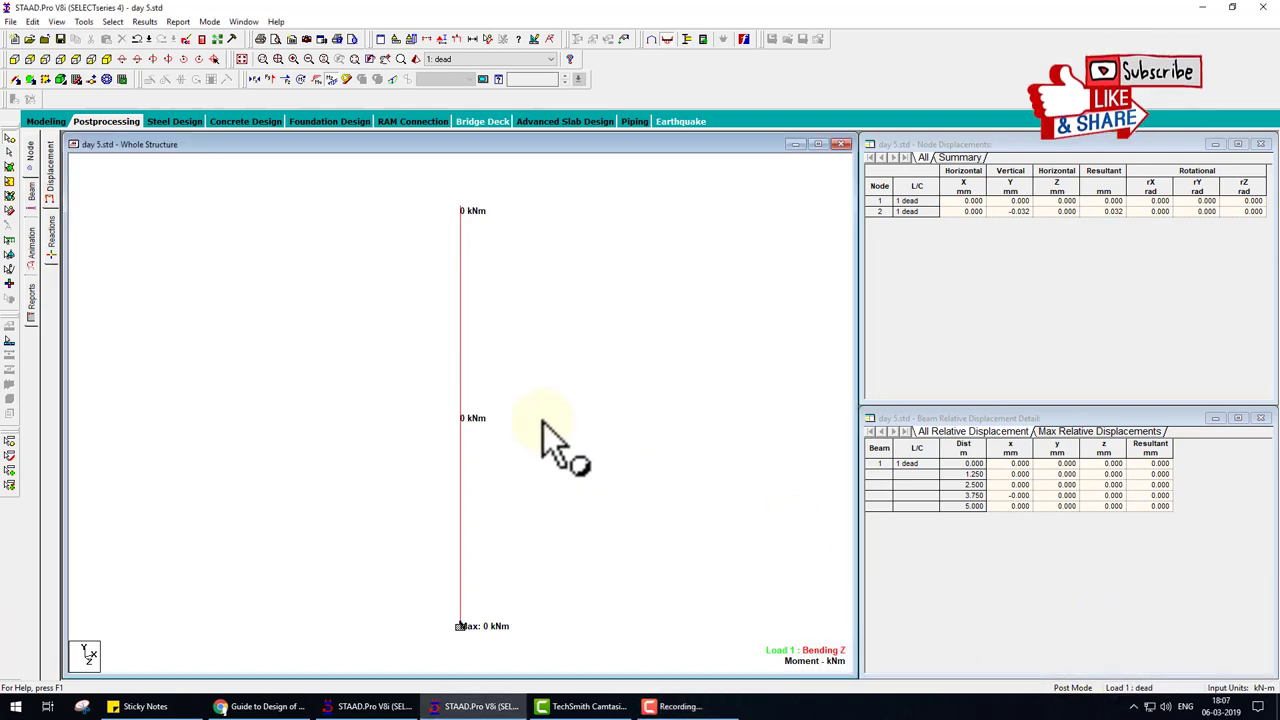
pyautogui.hotkey('ctrl', '2')
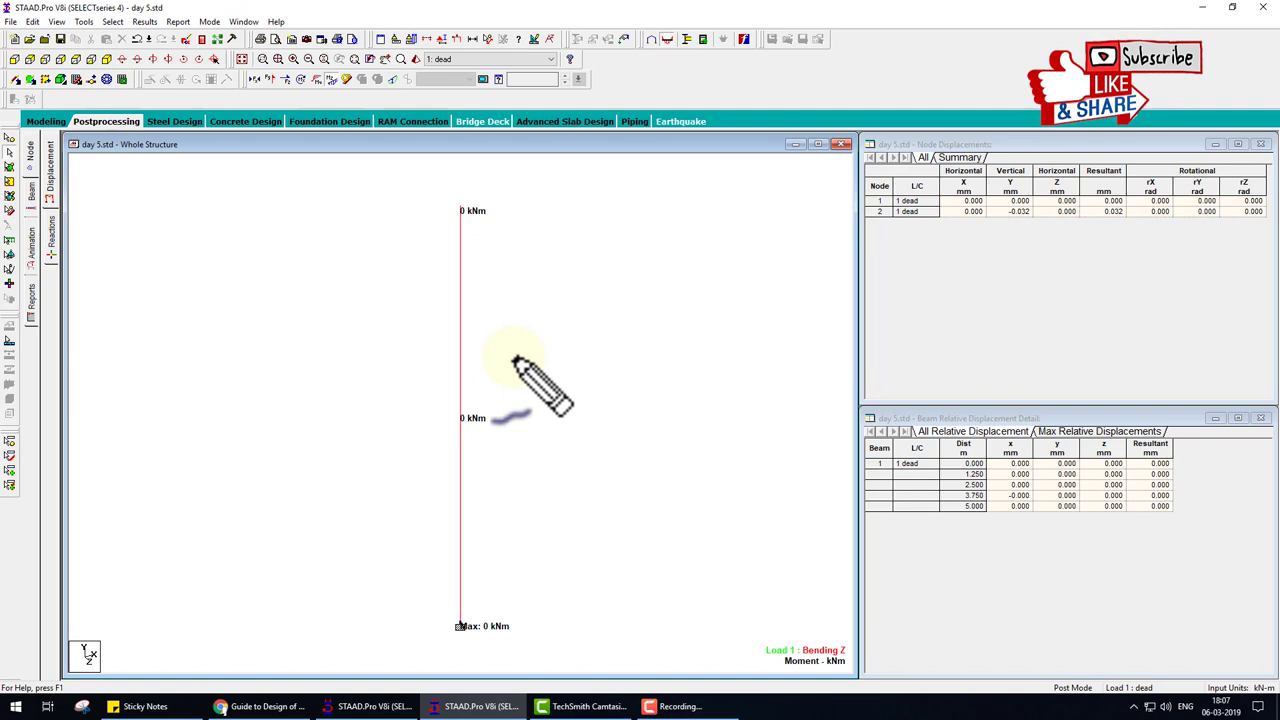
pyautogui.moveTo(513, 357)
pyautogui.mouseDown()
pyautogui.moveTo(610, 352)
pyautogui.moveTo(535, 375)
pyautogui.mouseUp()
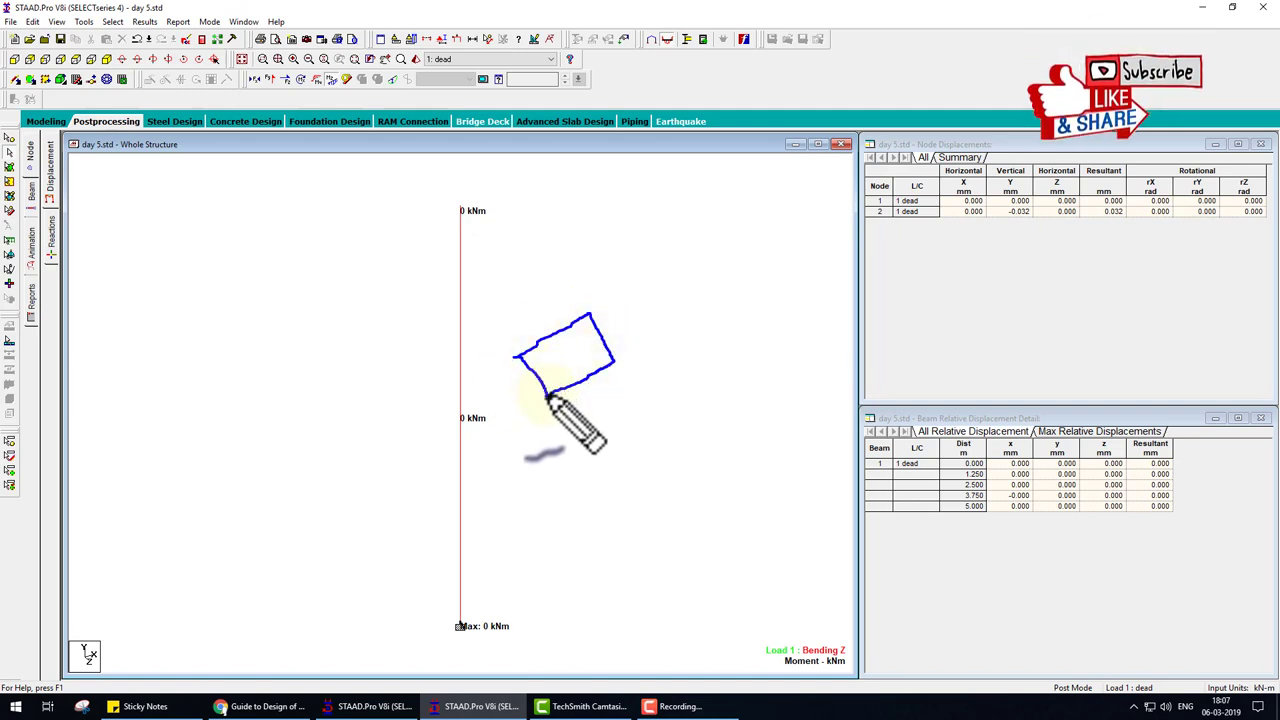
pyautogui.moveTo(547, 397); pyautogui.dragTo(550, 552)
pyautogui.moveTo(615, 362); pyautogui.dragTo(622, 528)
pyautogui.moveTo(516, 358); pyautogui.dragTo(513, 522)
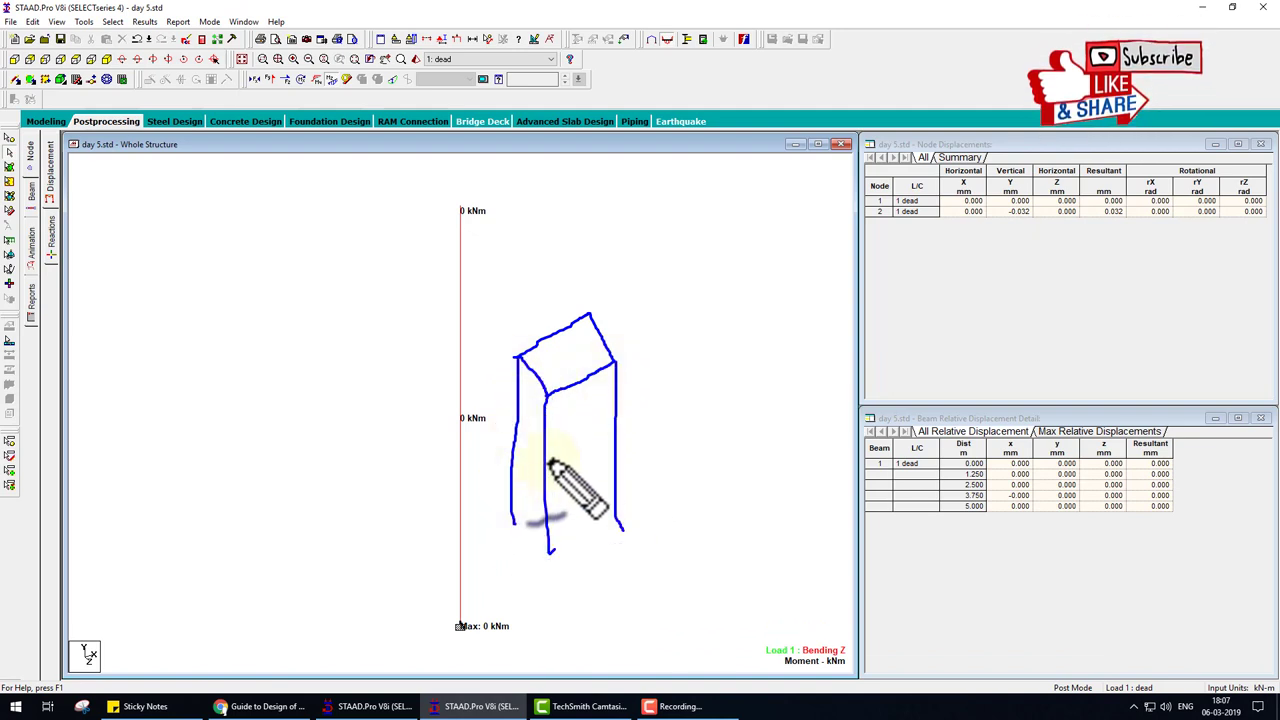
pyautogui.press('r')
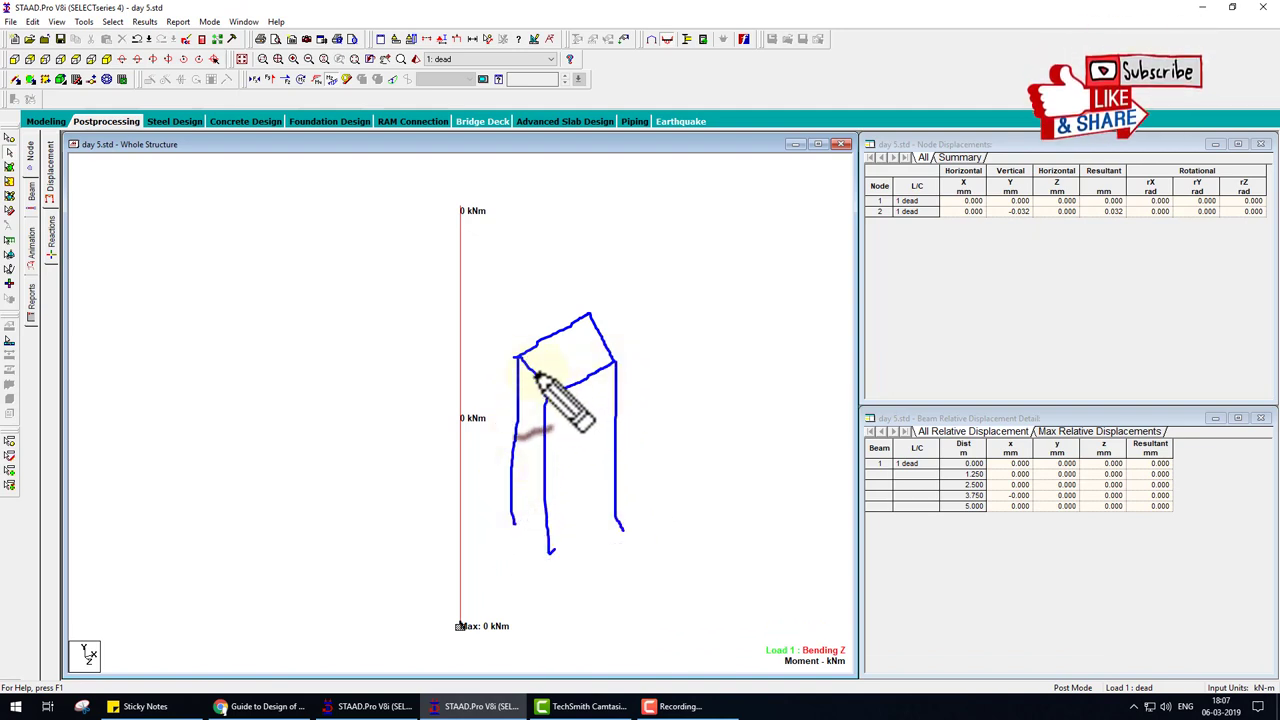
pyautogui.moveTo(549, 370)
pyautogui.mouseDown()
pyautogui.moveTo(575, 356)
pyautogui.moveTo(560, 335)
pyautogui.moveTo(572, 383)
pyautogui.mouseUp()
pyautogui.moveTo(577, 325); pyautogui.dragTo(583, 385)
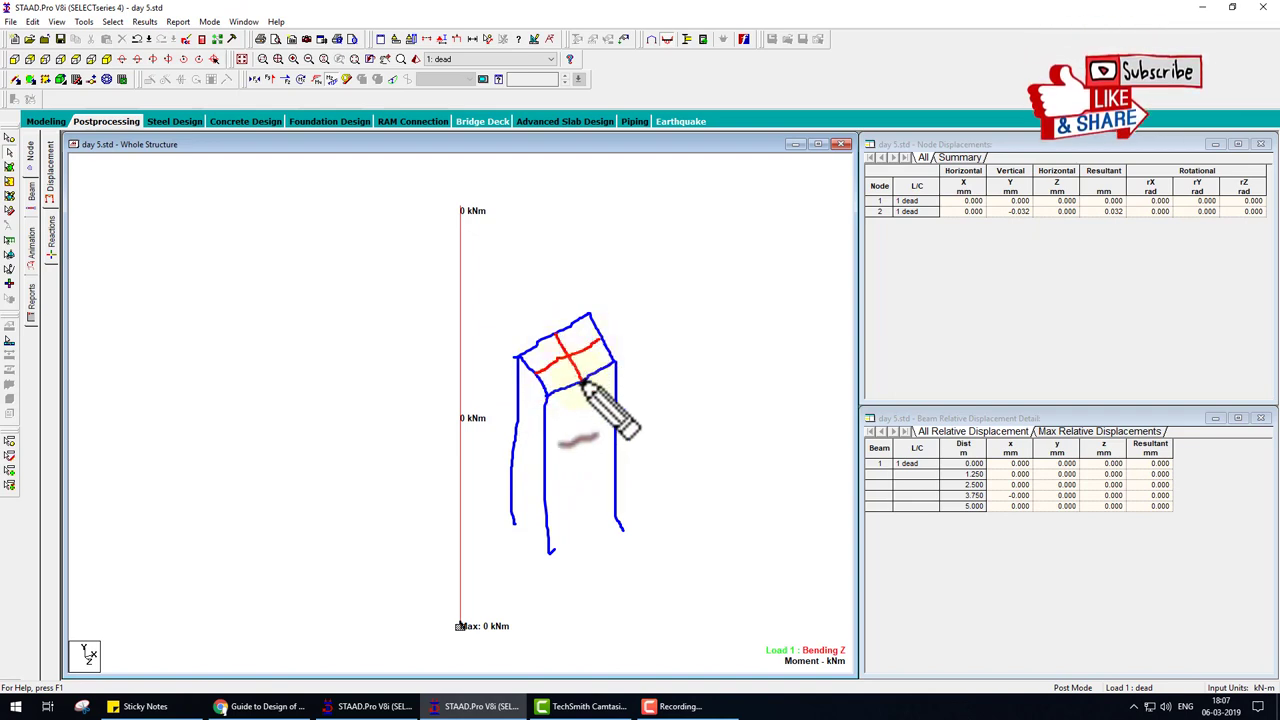
pyautogui.press('g')
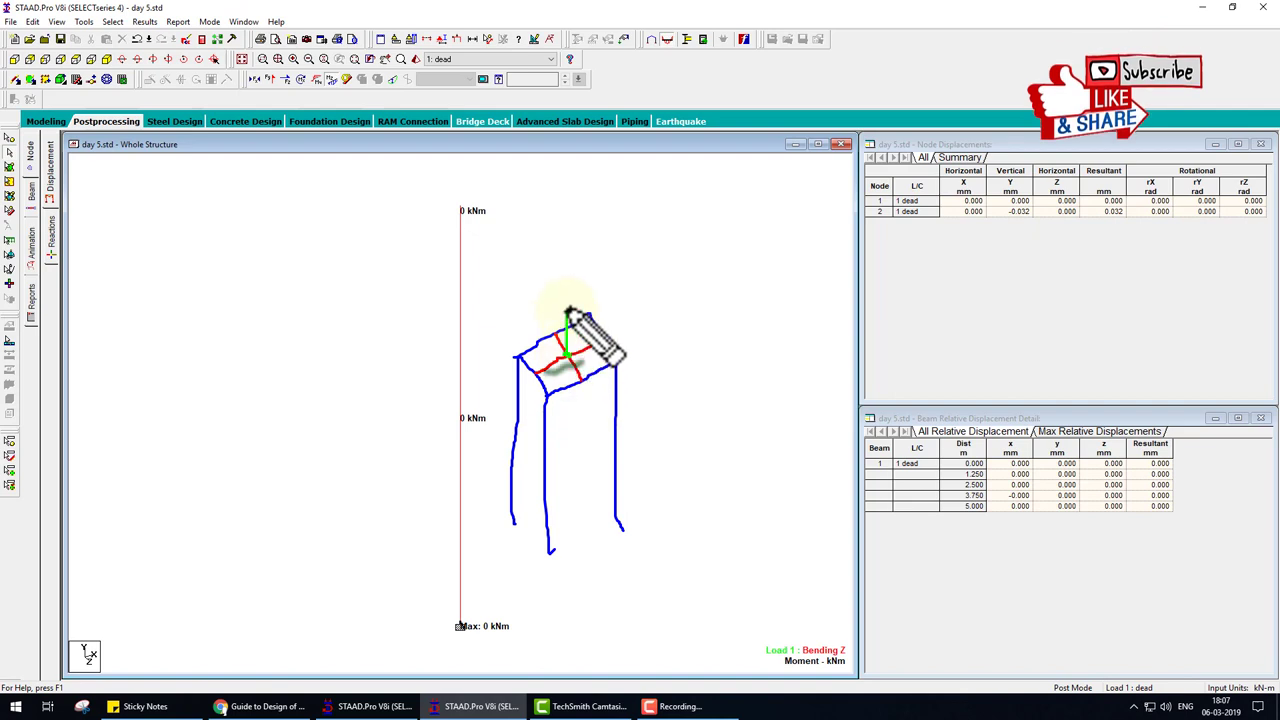
pyautogui.moveTo(566, 313); pyautogui.dragTo(563, 270)
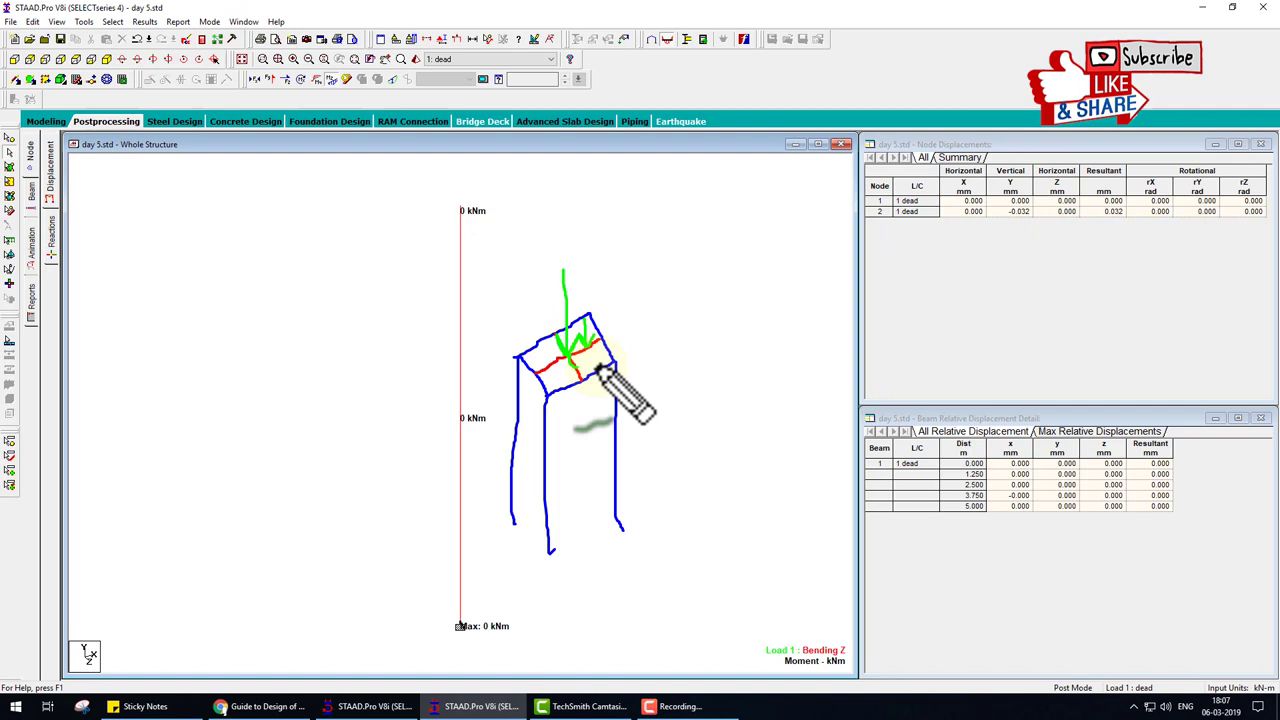
pyautogui.press('Escape')
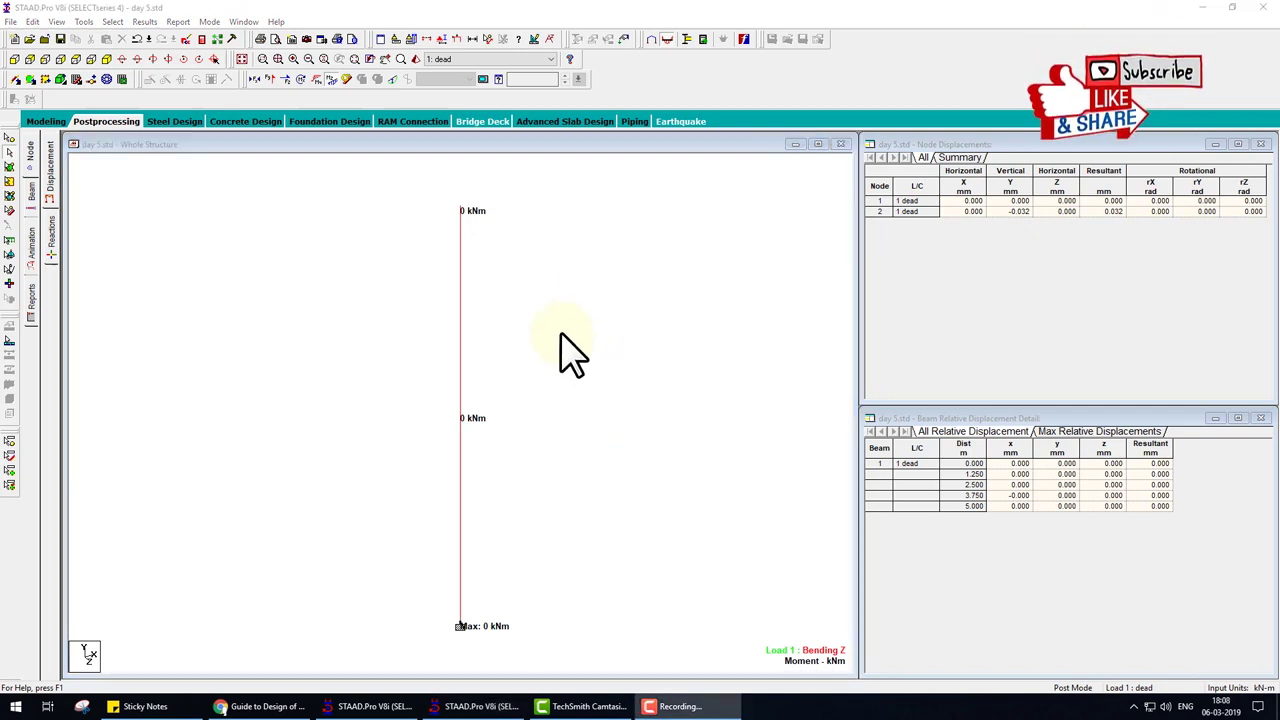
# Return to modeling and inspect the dead case's -20 kN FY nodal load at node 2, unchanged
pyautogui.click(45, 121)
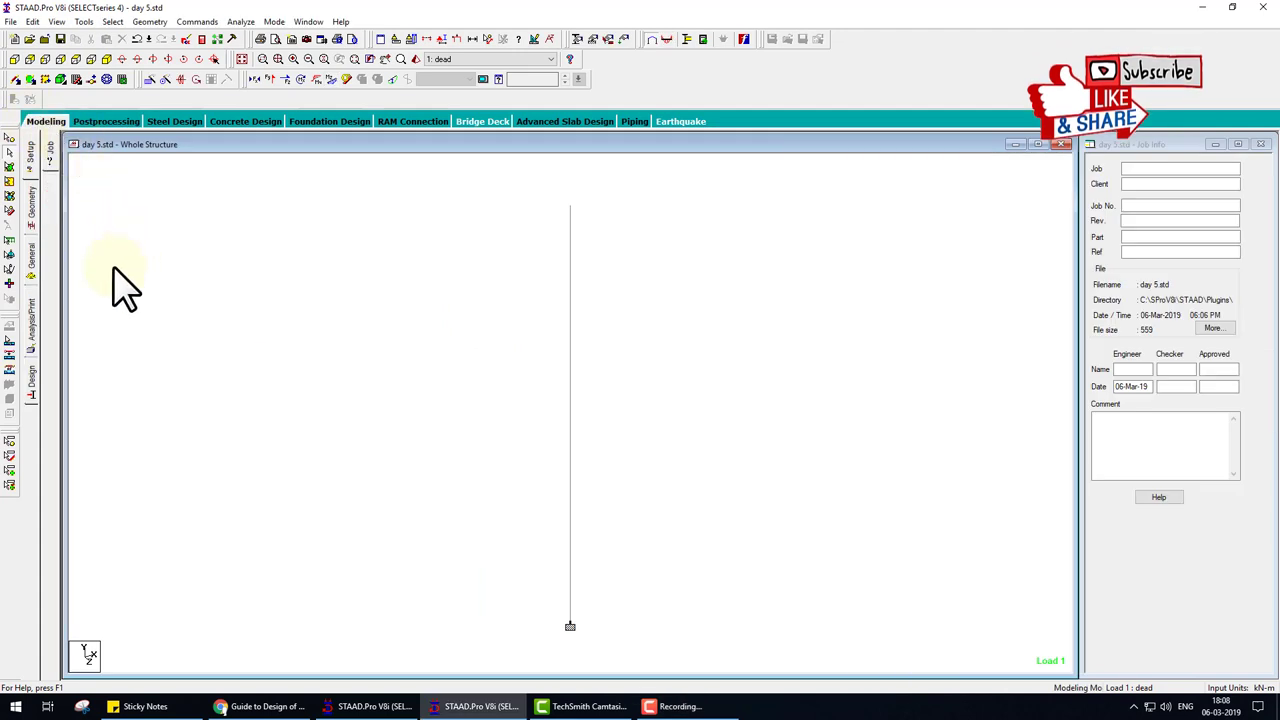
pyautogui.click(30, 262)
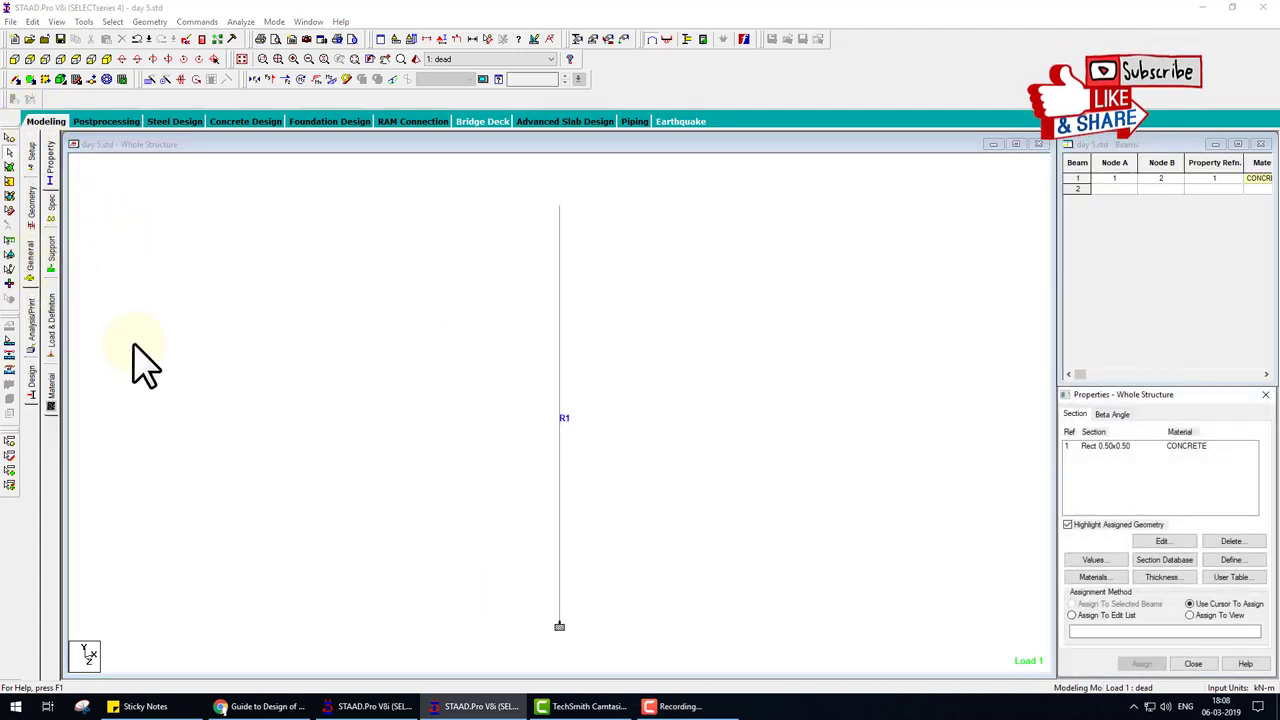
pyautogui.click(52, 330)
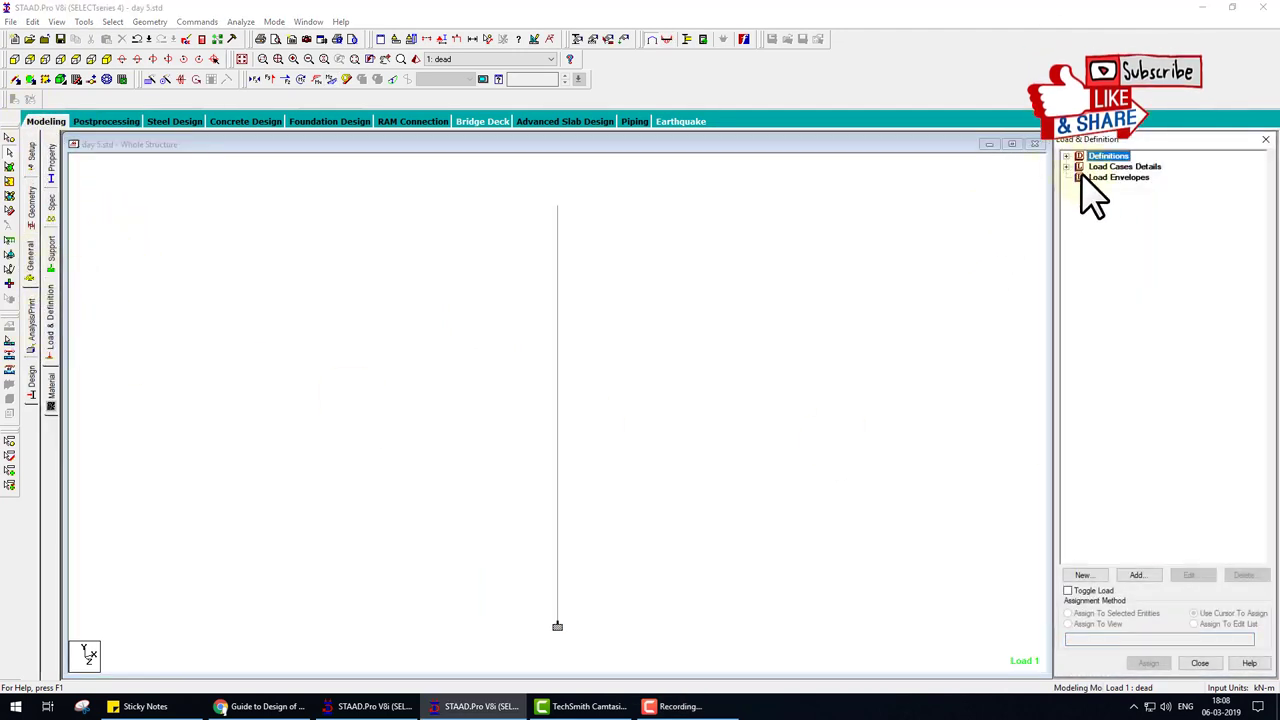
pyautogui.doubleClick(1080, 167)
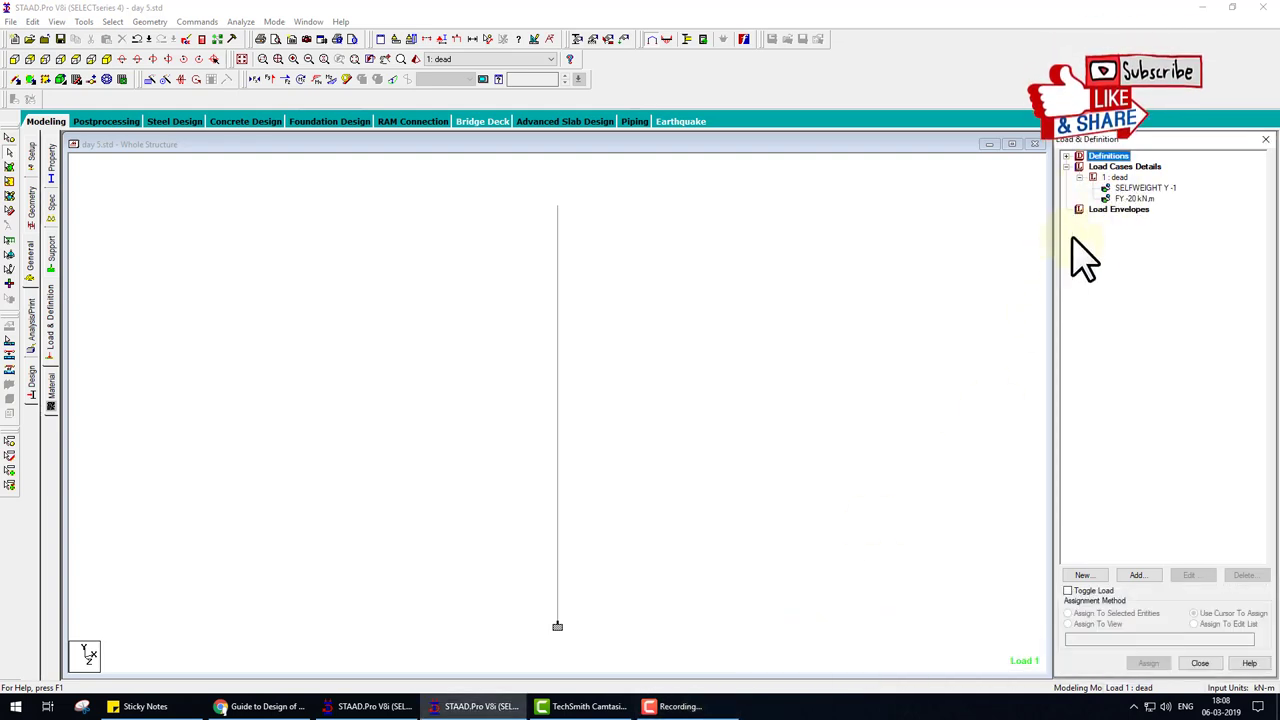
pyautogui.doubleClick(1140, 200)
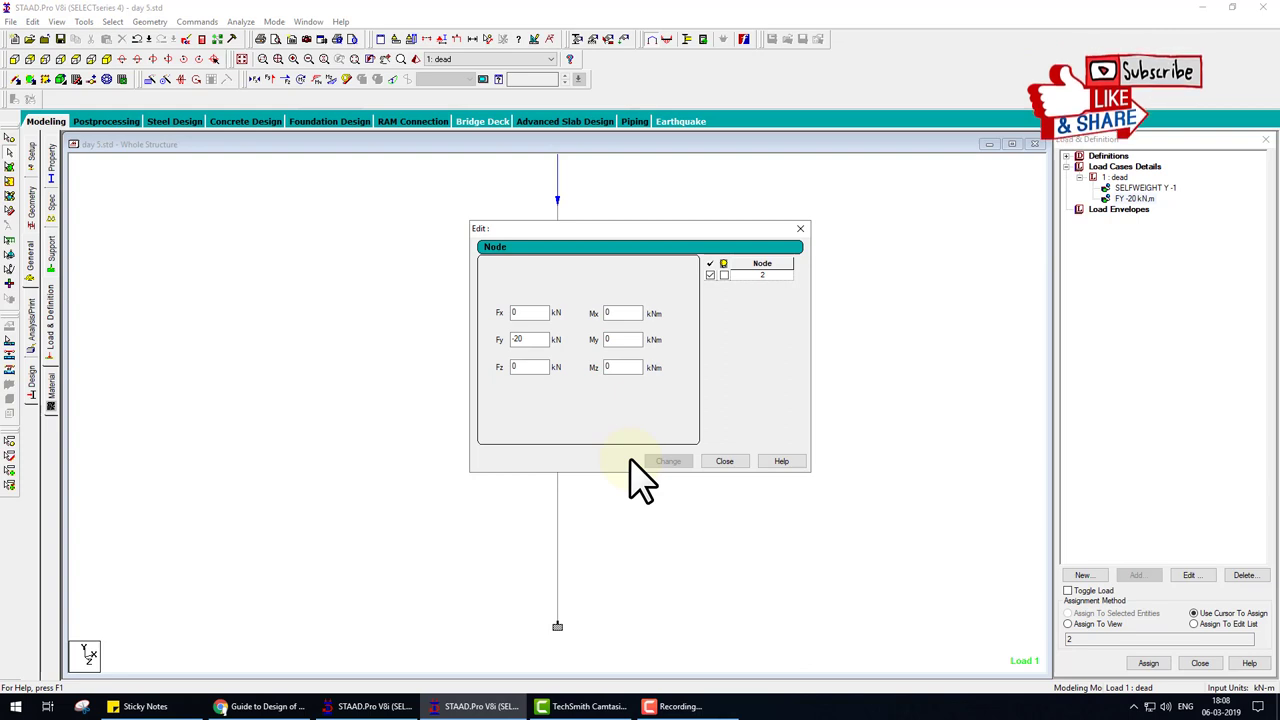
pyautogui.click(724, 461)
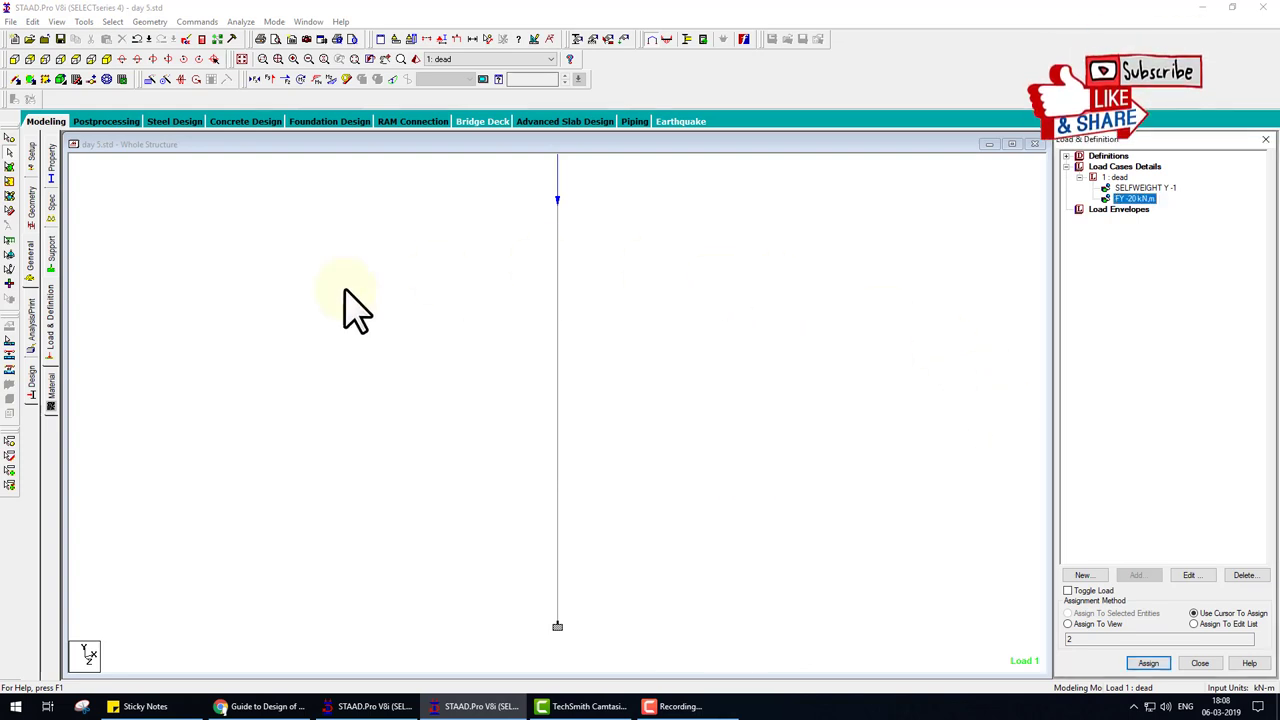
# Define start and end beam offset specifications of 0.1 m in global X
pyautogui.click(52, 210)
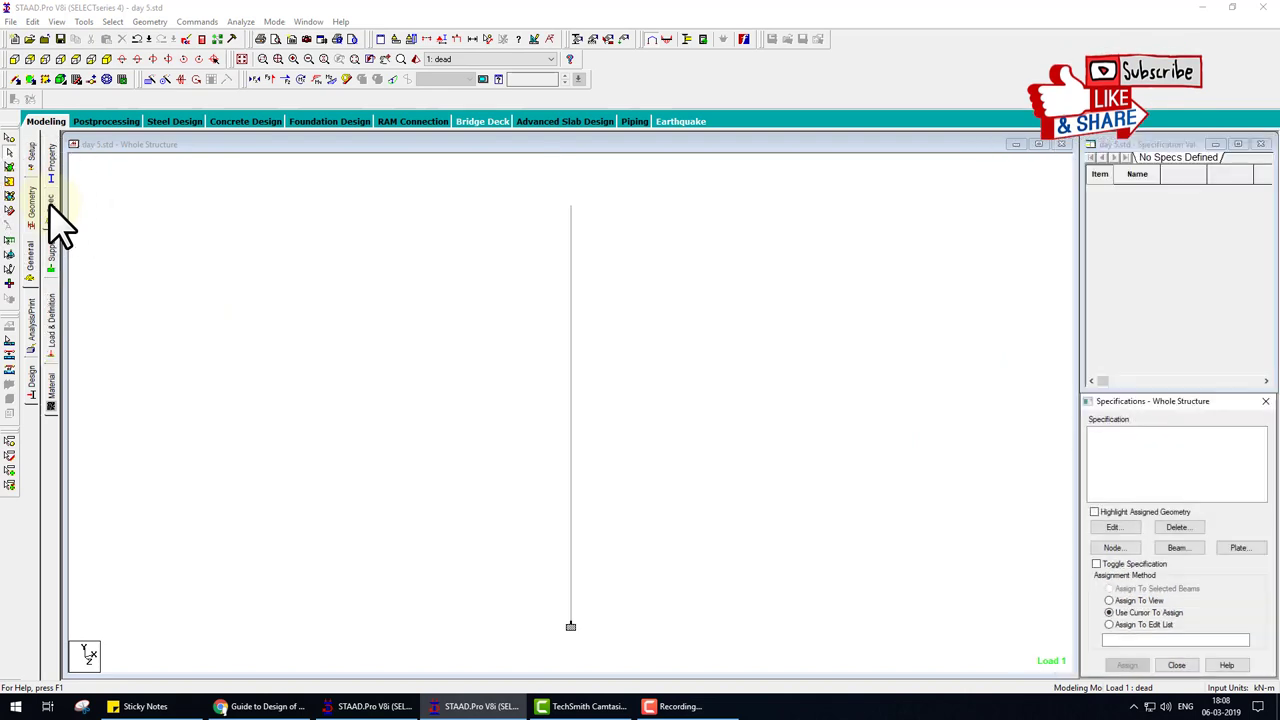
pyautogui.click(1192, 551)
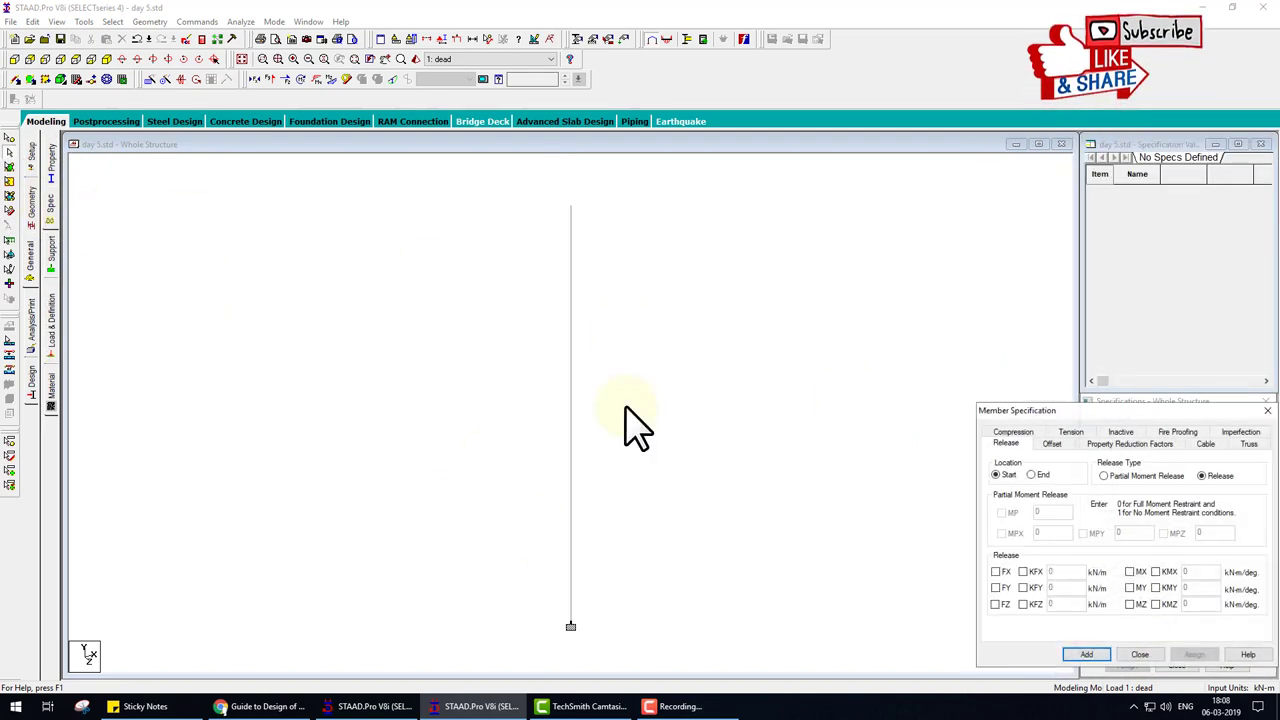
pyautogui.click(1052, 444)
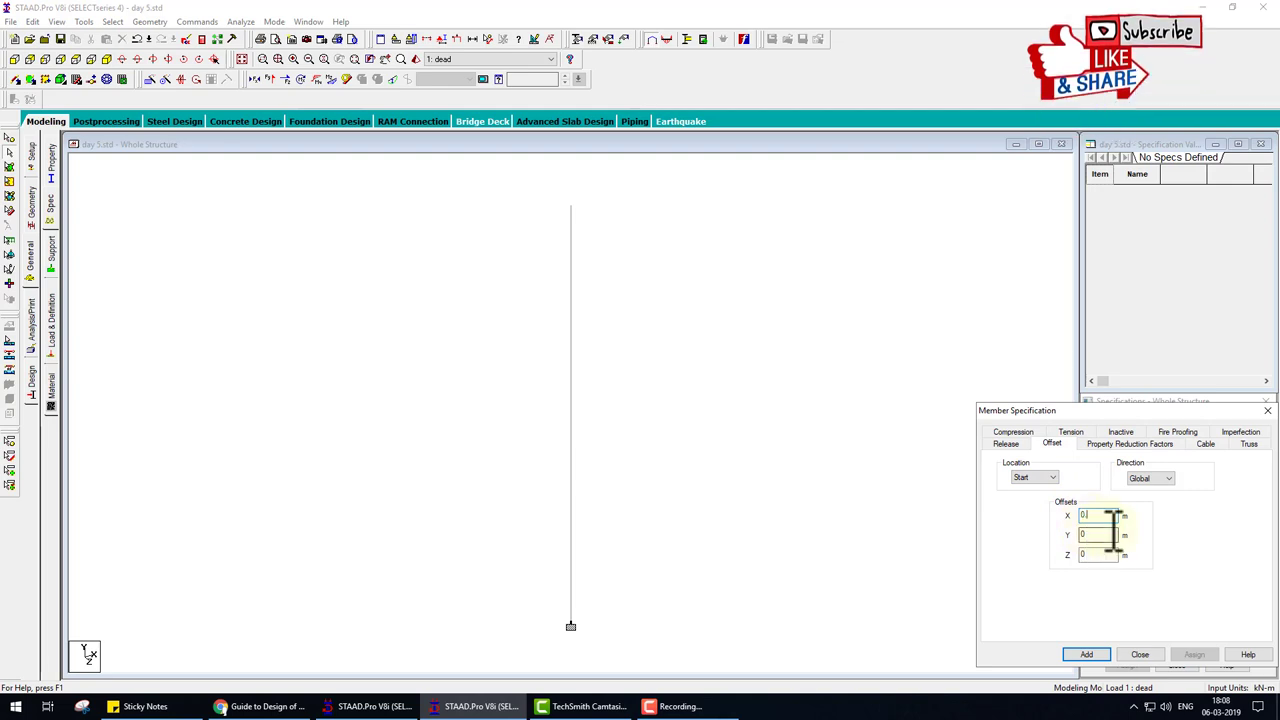
pyautogui.write('0.1')
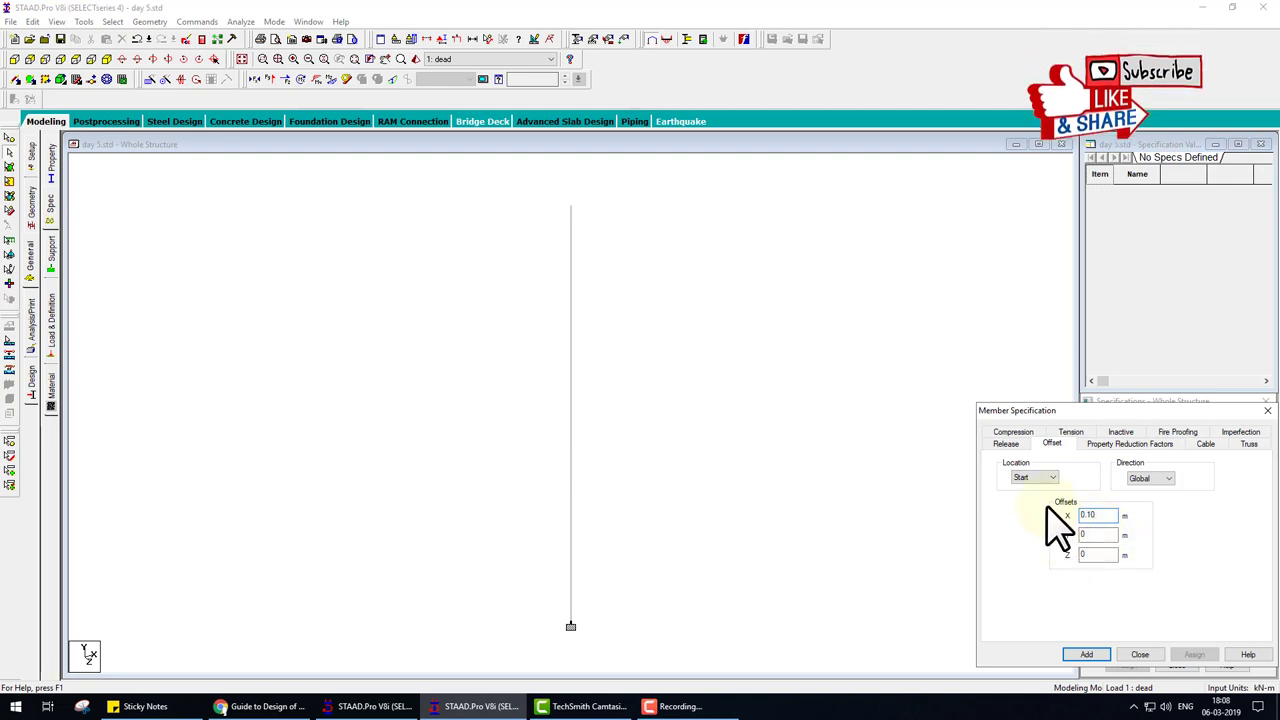
pyautogui.click(1030, 478)
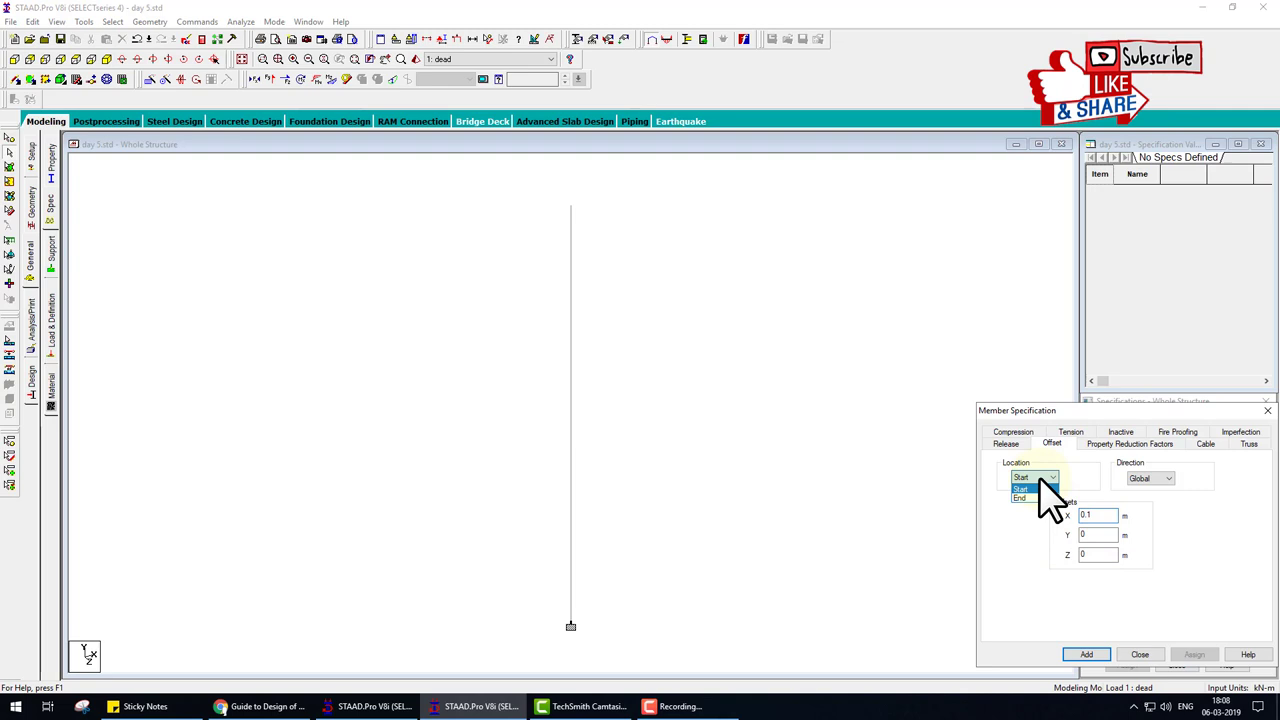
pyautogui.click(1093, 656)
pyautogui.click(1171, 528)
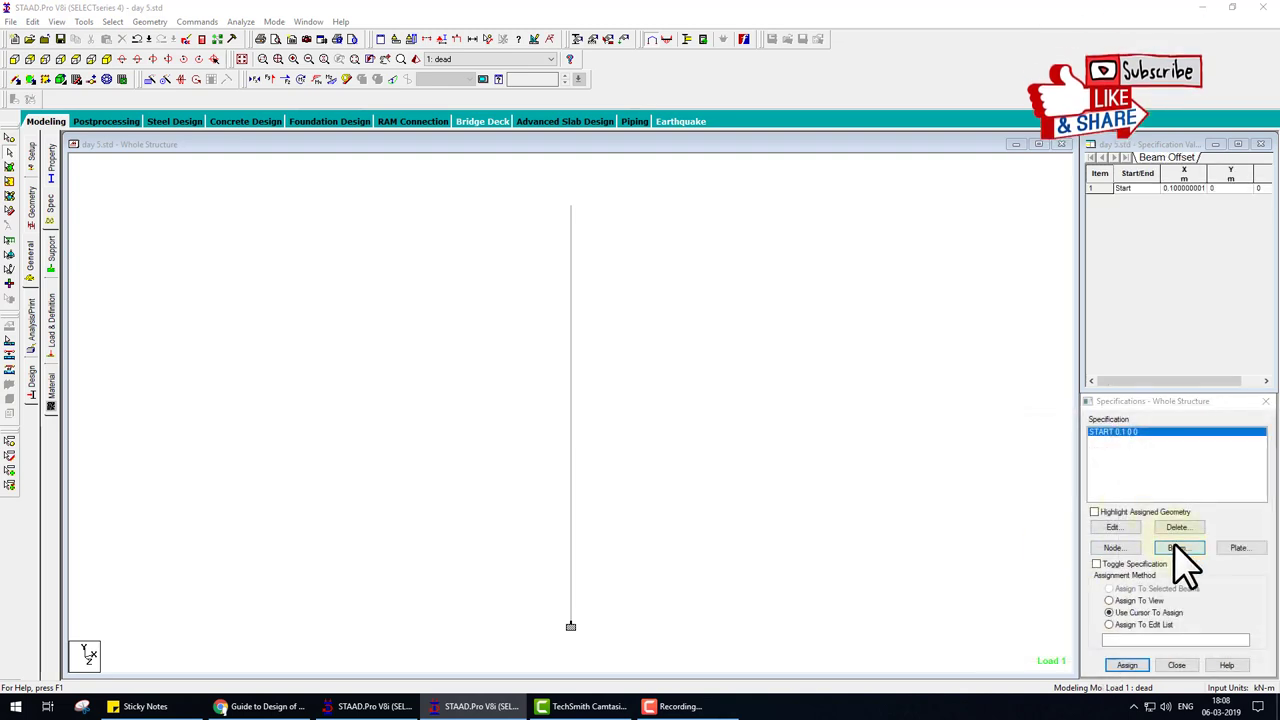
pyautogui.click(1052, 443)
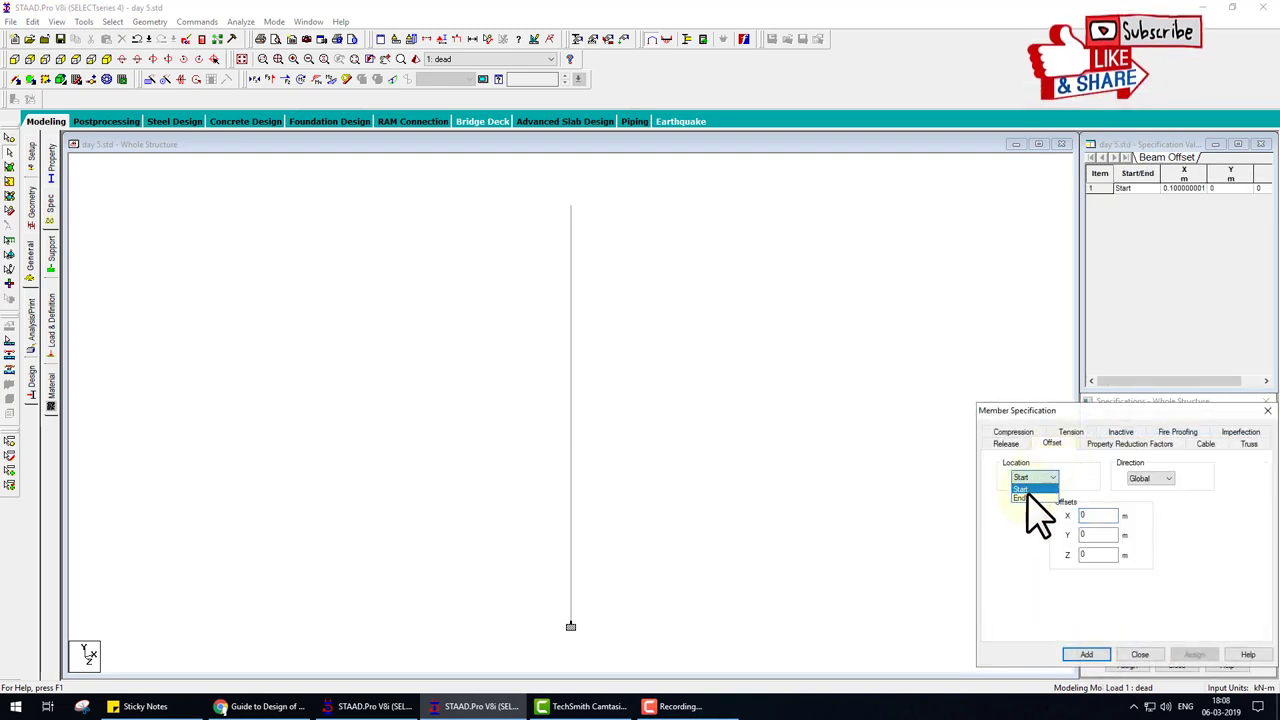
pyautogui.click(1030, 484)
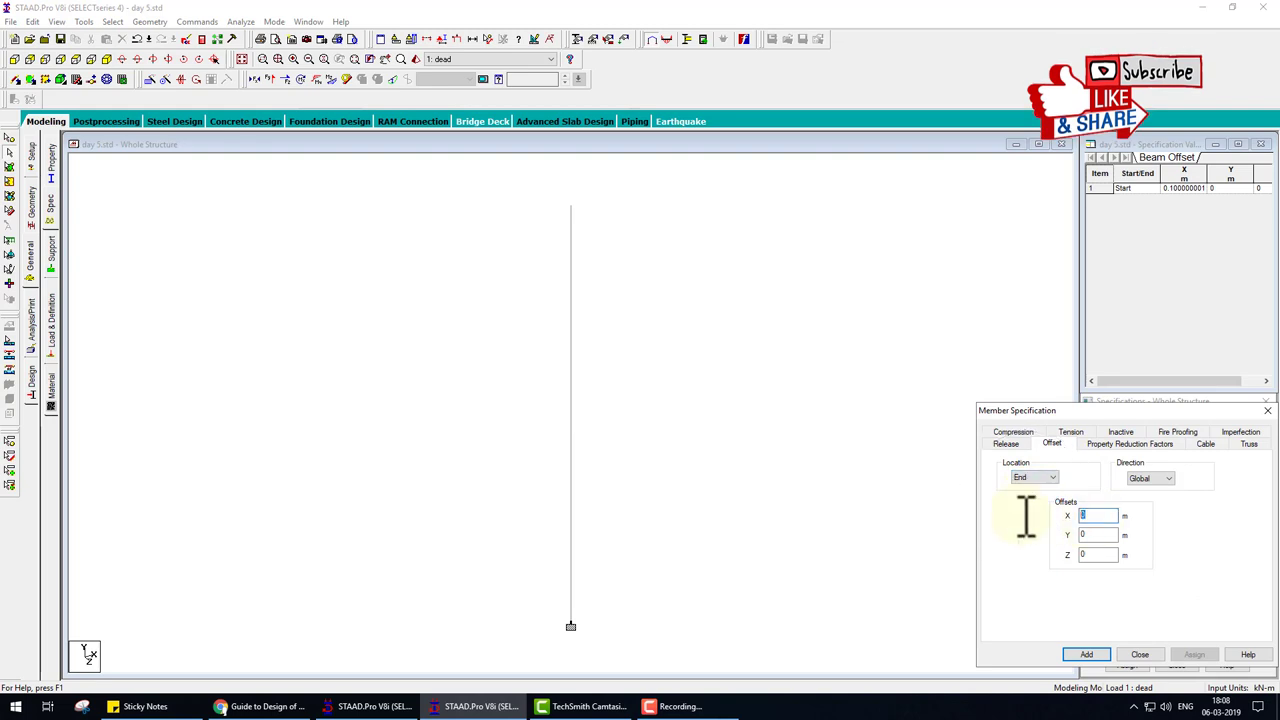
pyautogui.write('0')
pyautogui.click(1090, 655)
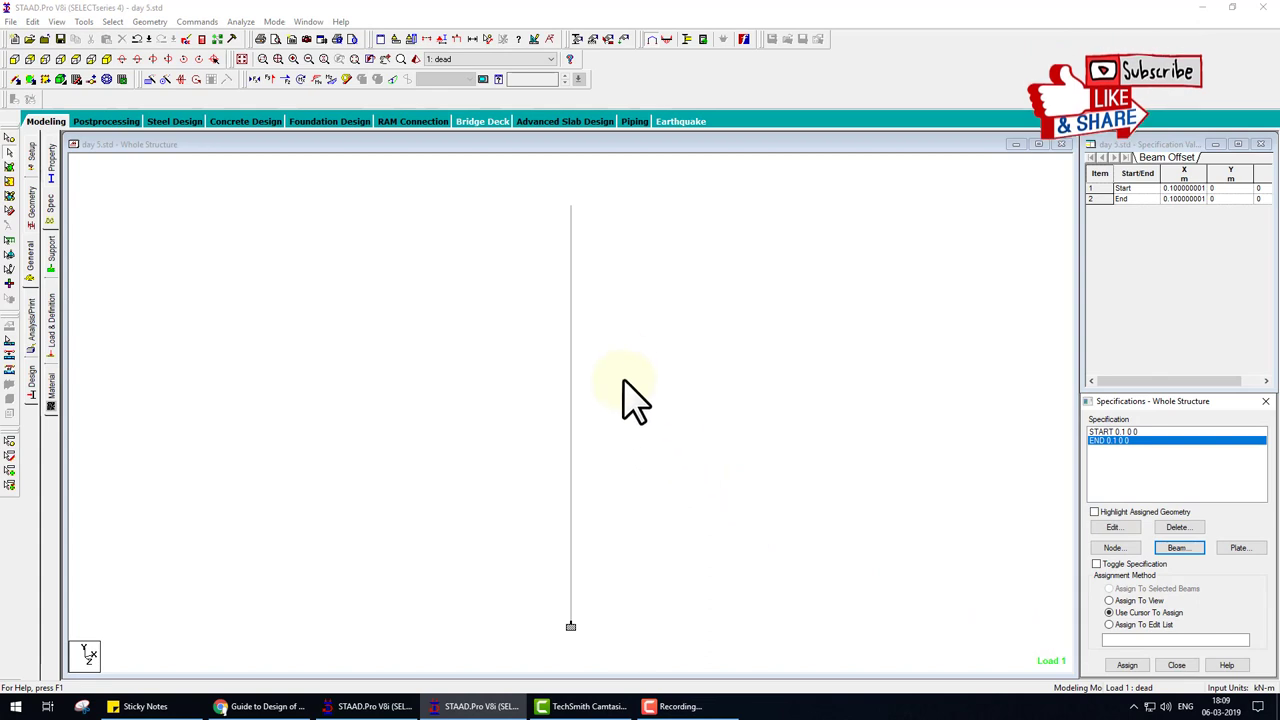
# Assign both the start and end offsets to member 1, the column
pyautogui.click(572, 338)
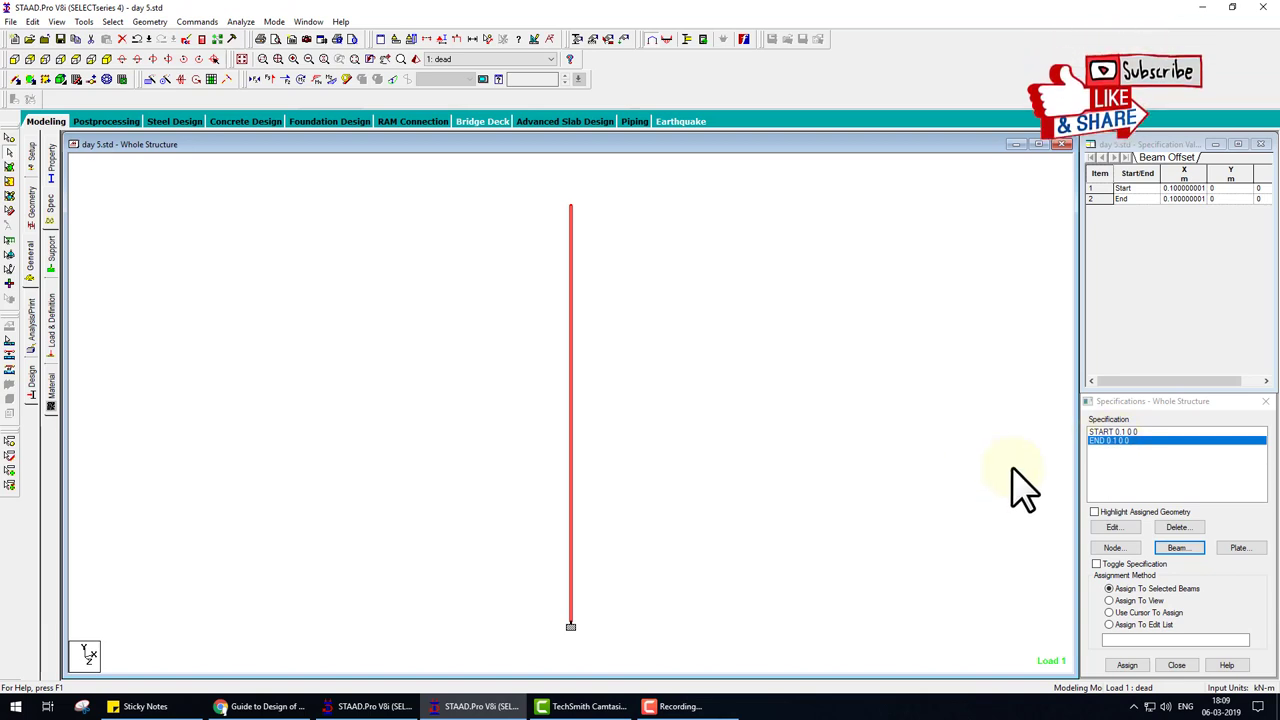
pyautogui.click(1127, 665)
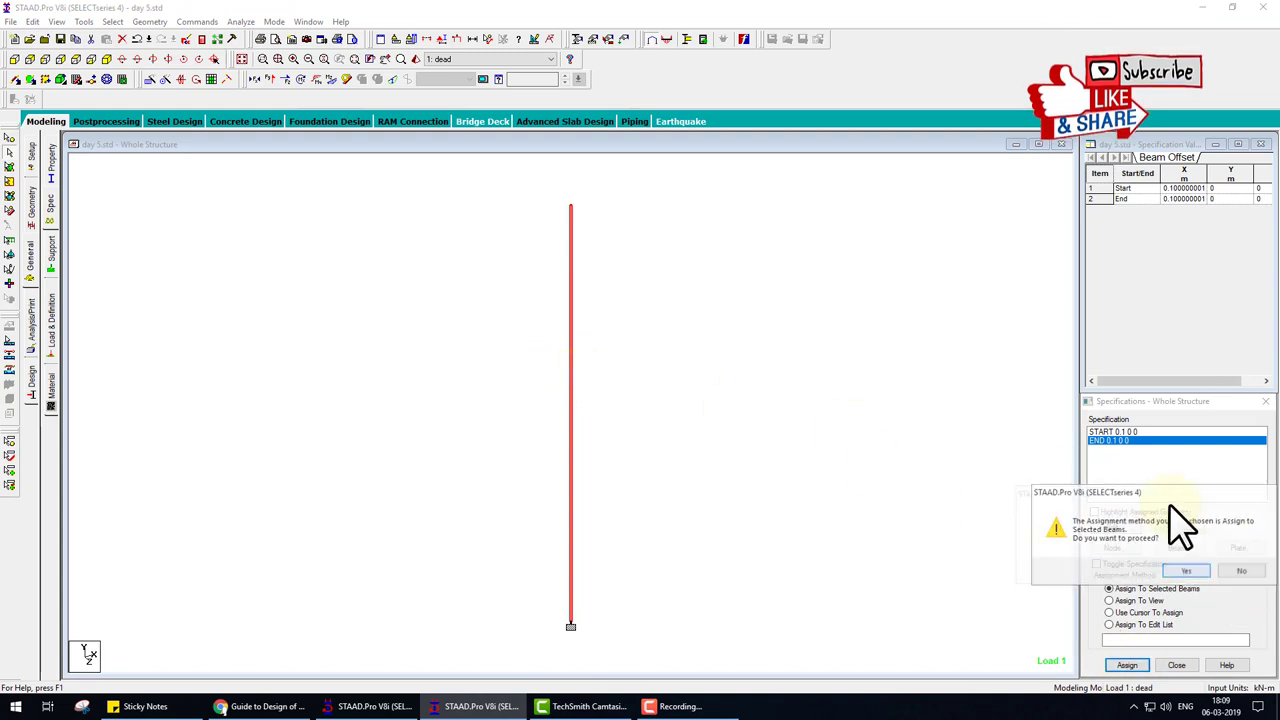
pyautogui.click(1186, 571)
pyautogui.click(1190, 571)
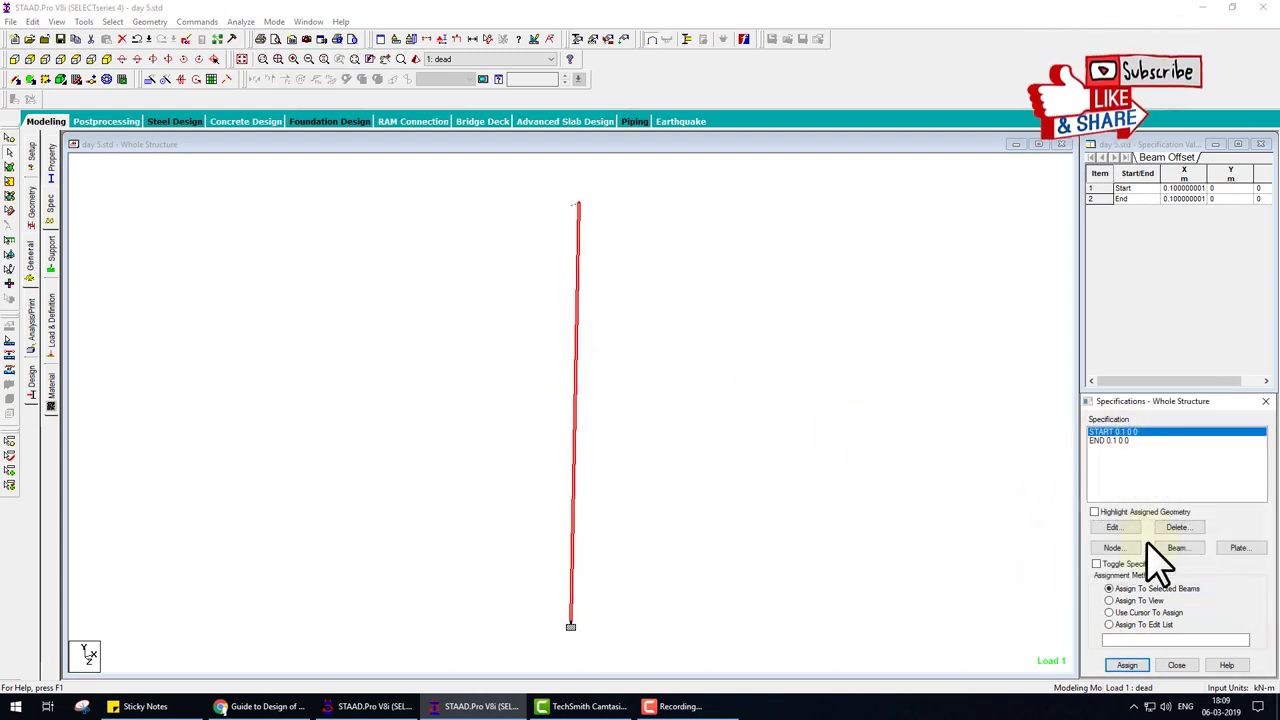
pyautogui.click(1140, 665)
pyautogui.click(1176, 571)
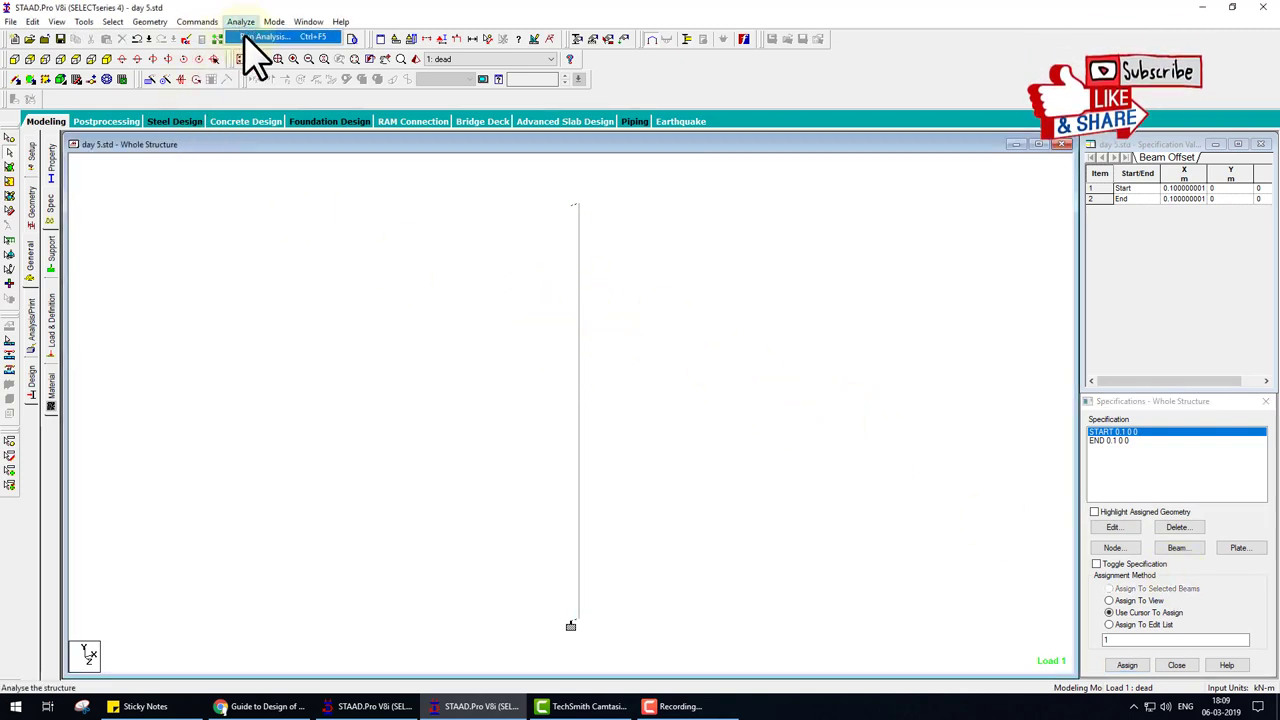
# Save and rerun the analysis, stay in modeling mode, then toggle the bending moment diagram on and off
pyautogui.click(255, 37)
pyautogui.click(562, 369)
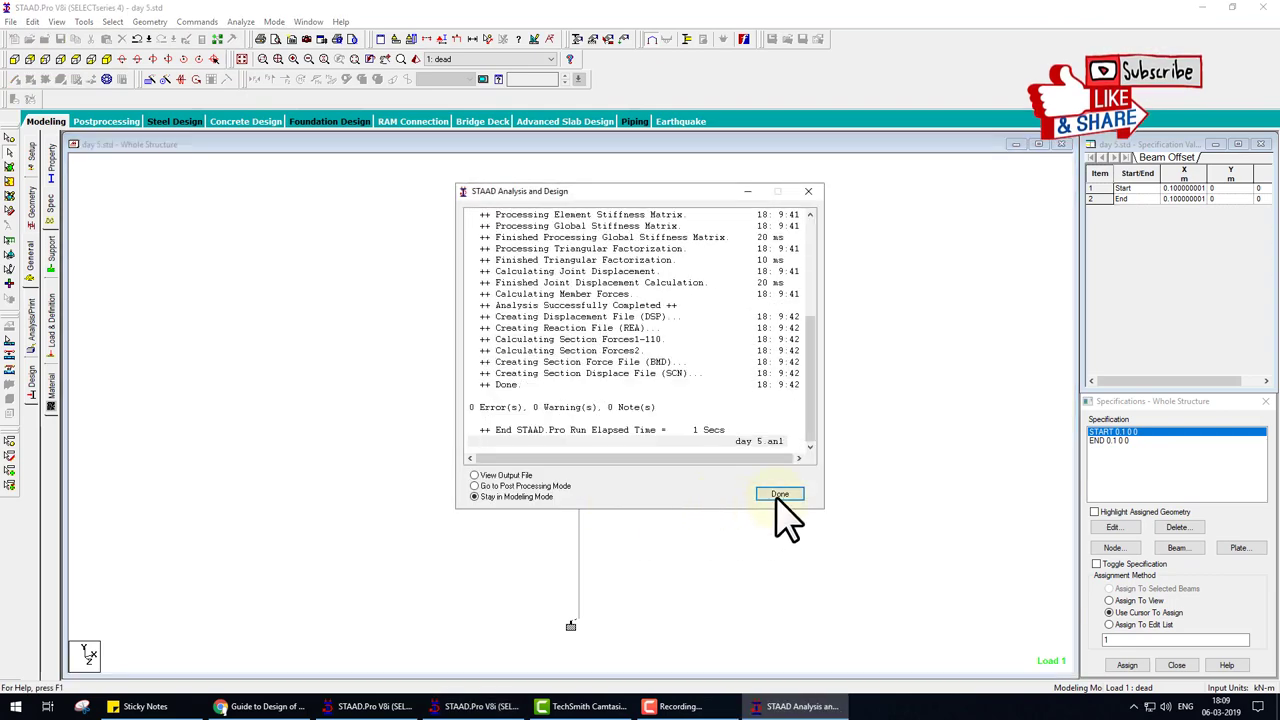
pyautogui.click(780, 495)
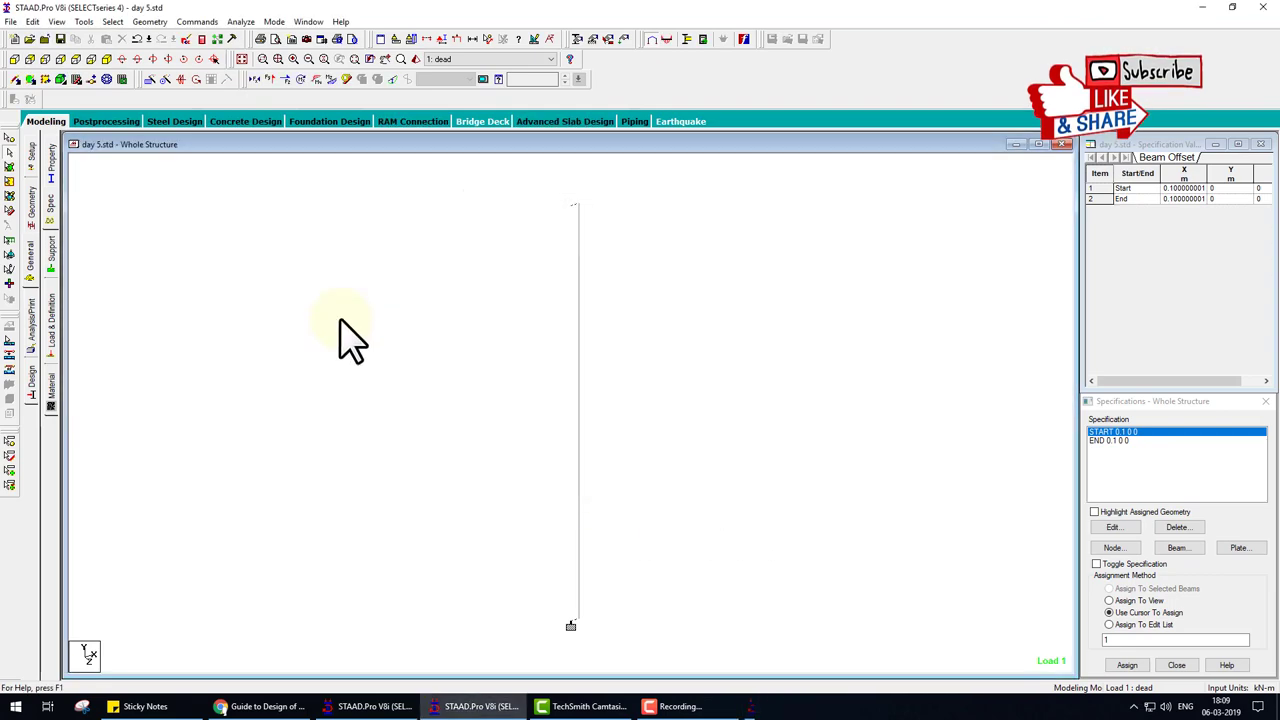
pyautogui.click(316, 79)
pyautogui.click(453, 333)
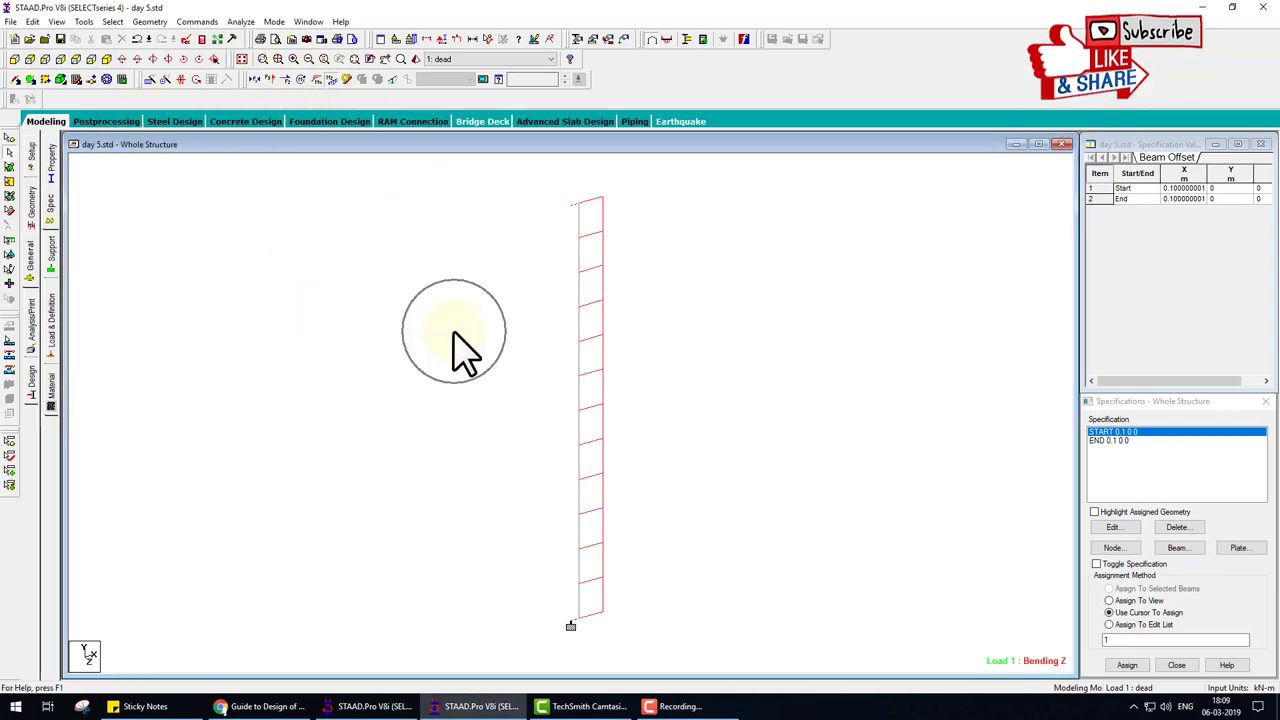
# Enter post-processing mode and set the beam result annotations to label bending values
pyautogui.click(126, 124)
pyautogui.click(657, 455)
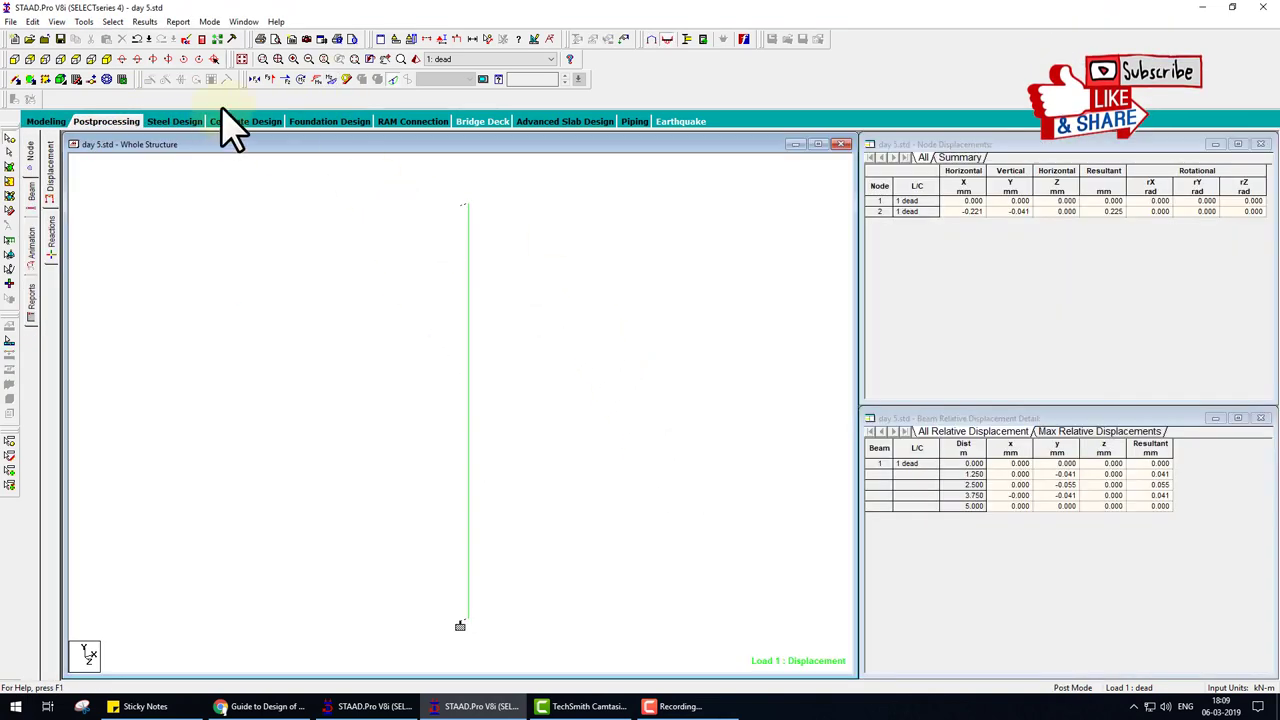
pyautogui.click(144, 21)
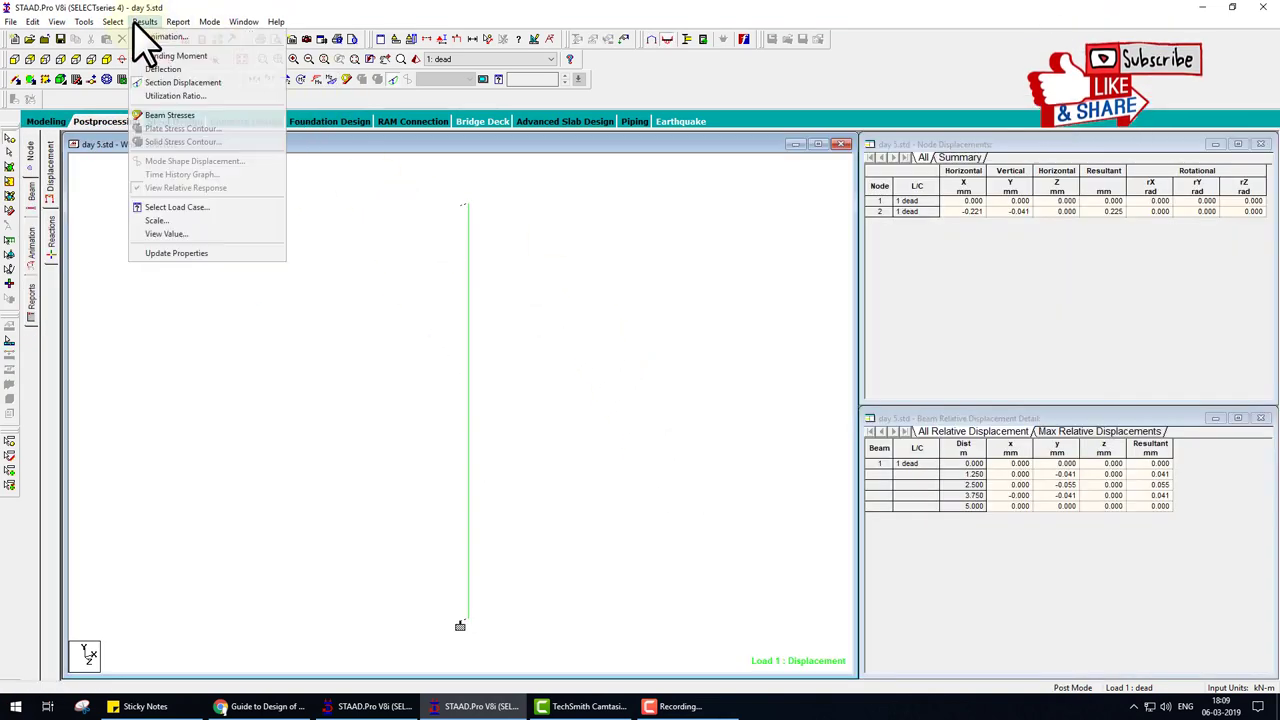
pyautogui.click(172, 250)
pyautogui.click(590, 249)
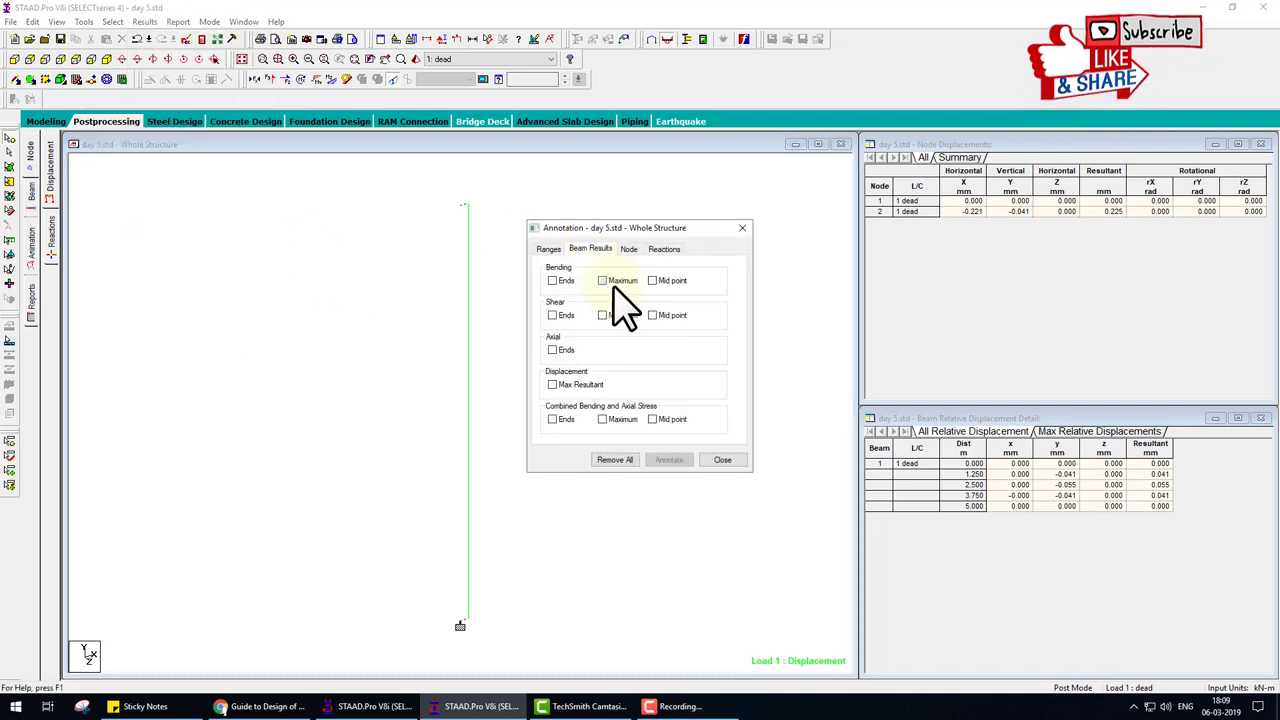
pyautogui.click(669, 461)
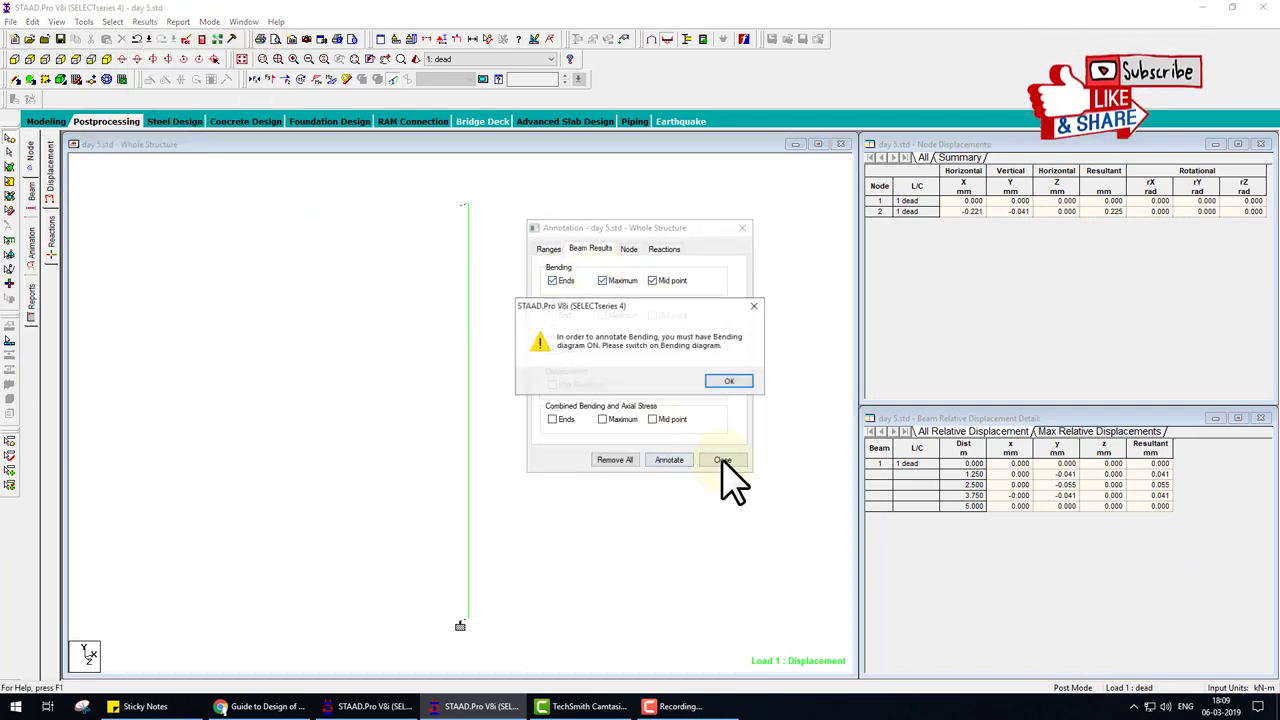
pyautogui.click(728, 381)
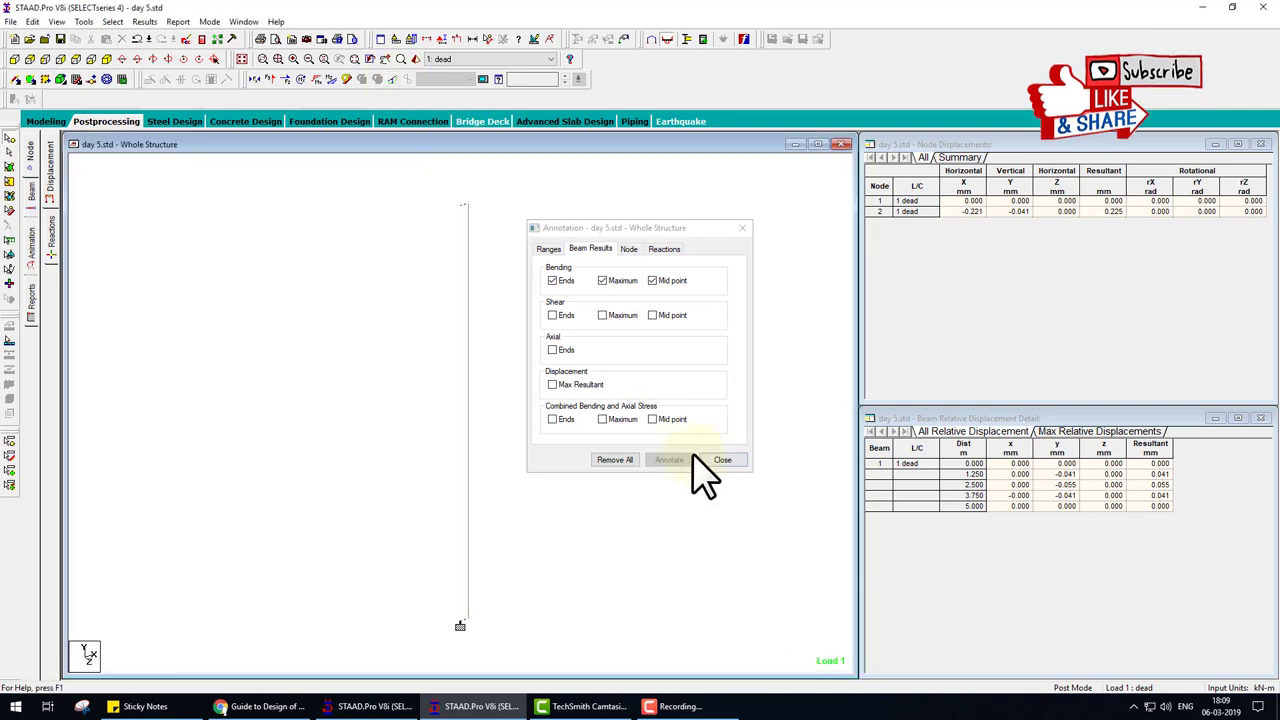
# Show and inspect the labelled -2.000 kNm bending moment diagram on the column, then hide it
pyautogui.click(345, 79)
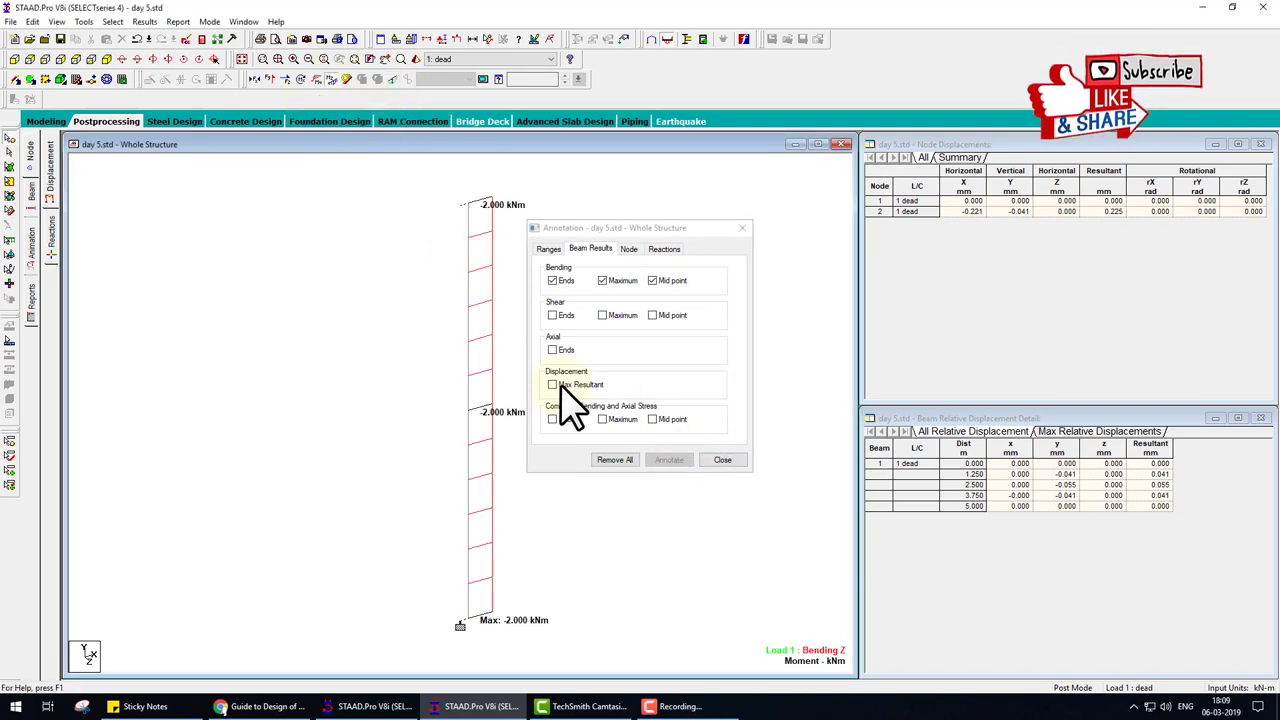
pyautogui.click(720, 459)
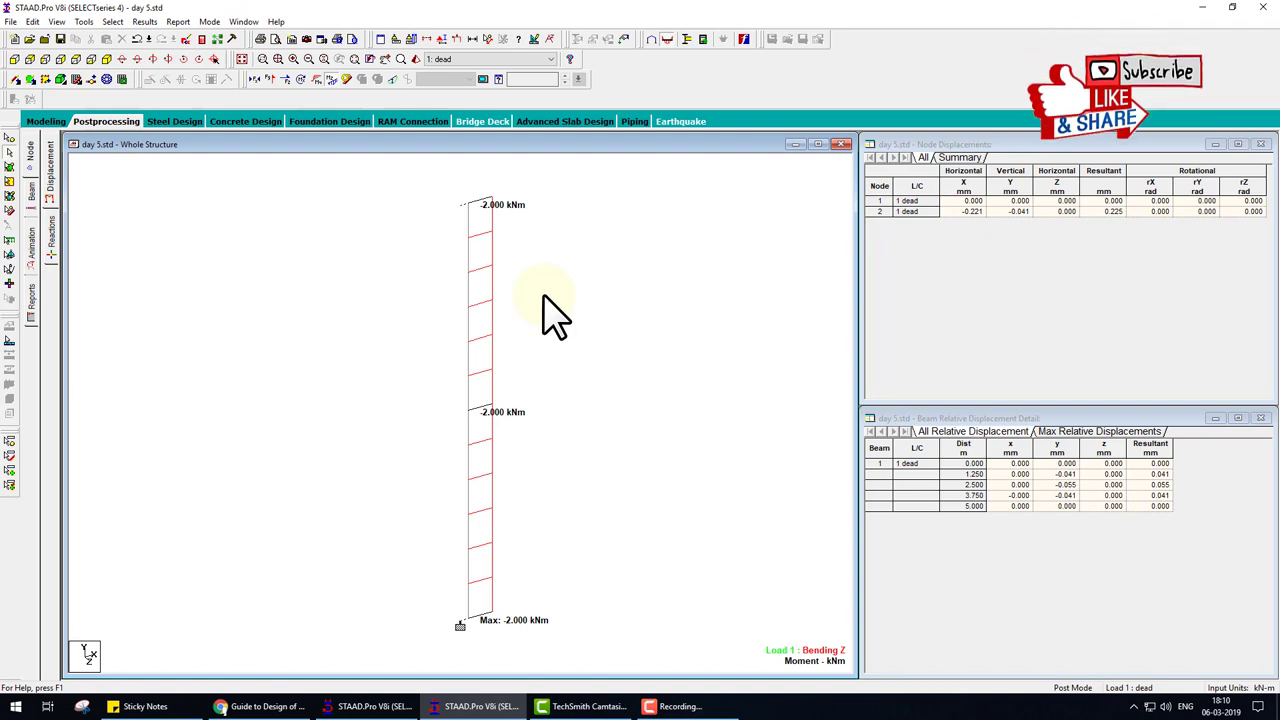
pyautogui.hotkey('ctrl', '2')
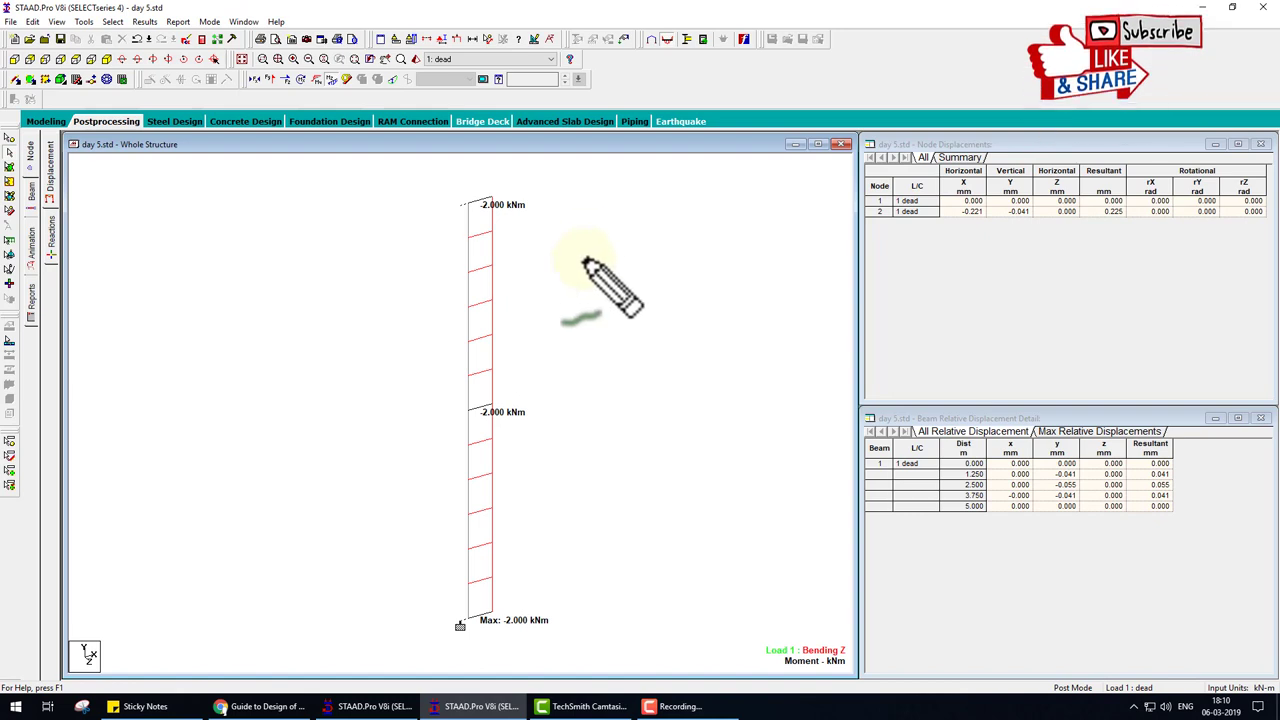
pyautogui.moveTo(586, 237)
pyautogui.mouseDown()
pyautogui.moveTo(595, 322)
pyautogui.moveTo(613, 293)
pyautogui.mouseUp()
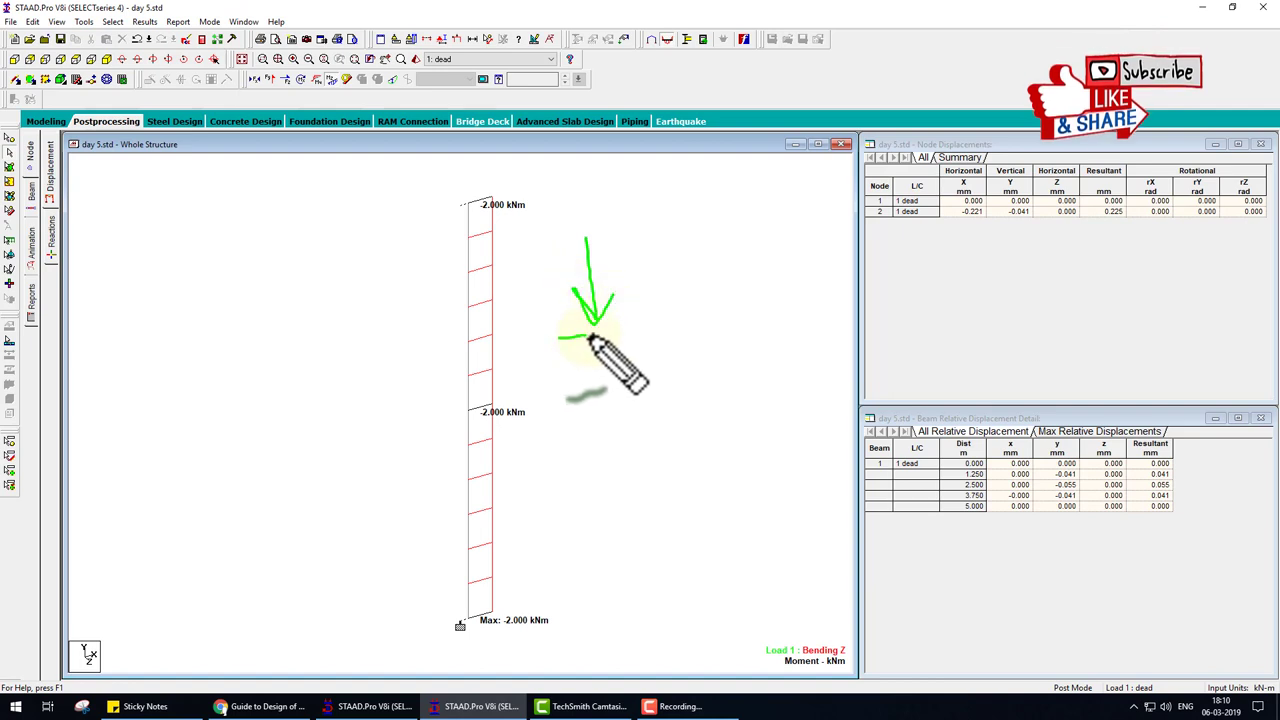
pyautogui.moveTo(560, 340); pyautogui.dragTo(579, 321)
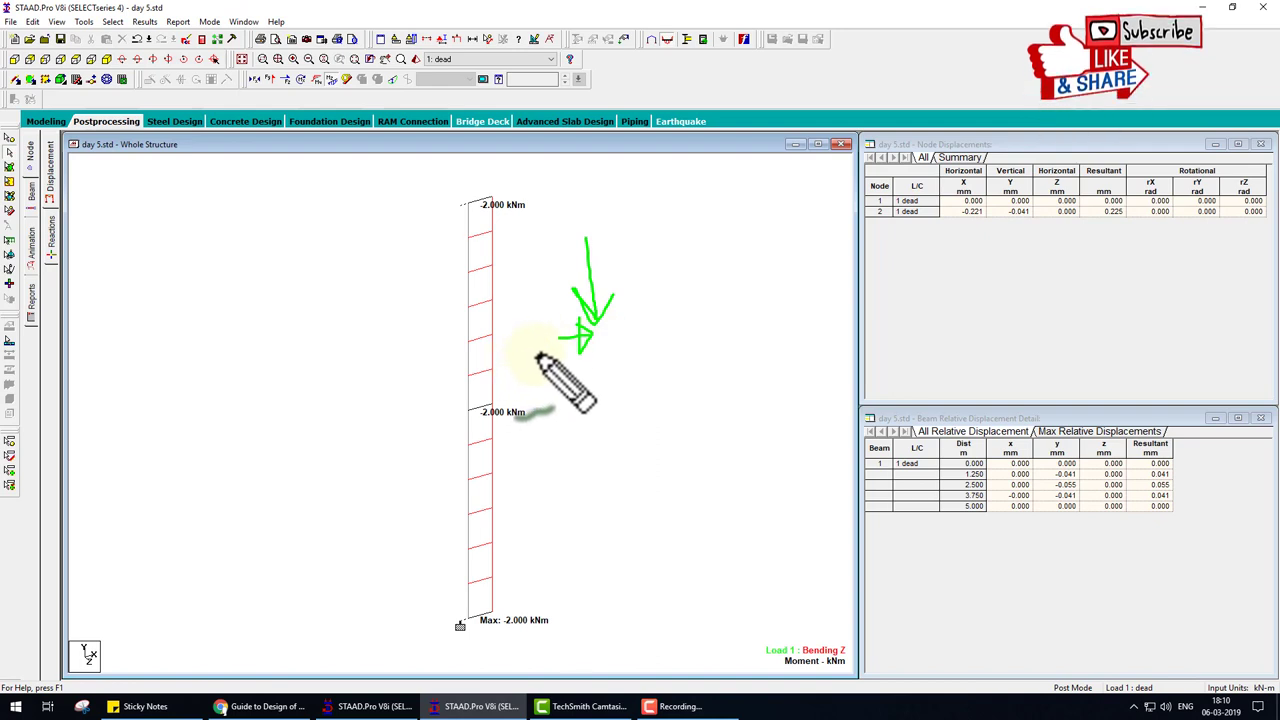
pyautogui.press('Escape')
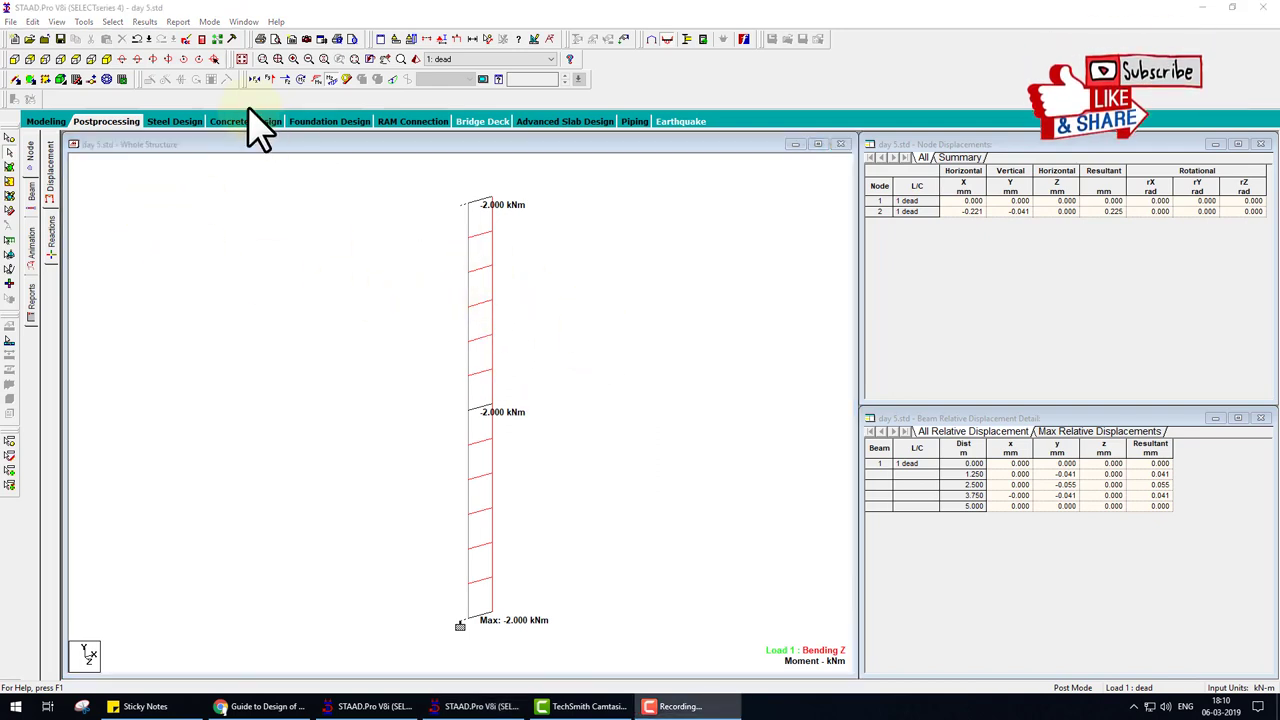
pyautogui.click(316, 79)
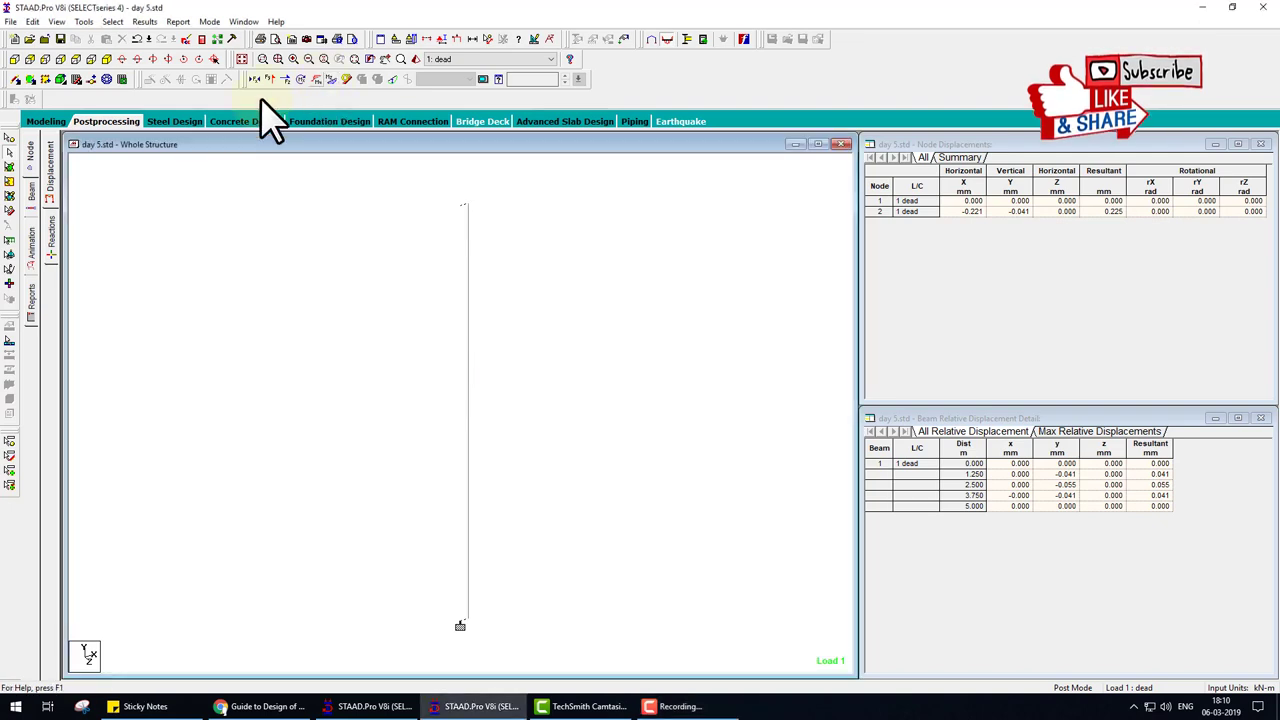
# Return to modeling and set the concrete design code to IS456
pyautogui.click(46, 121)
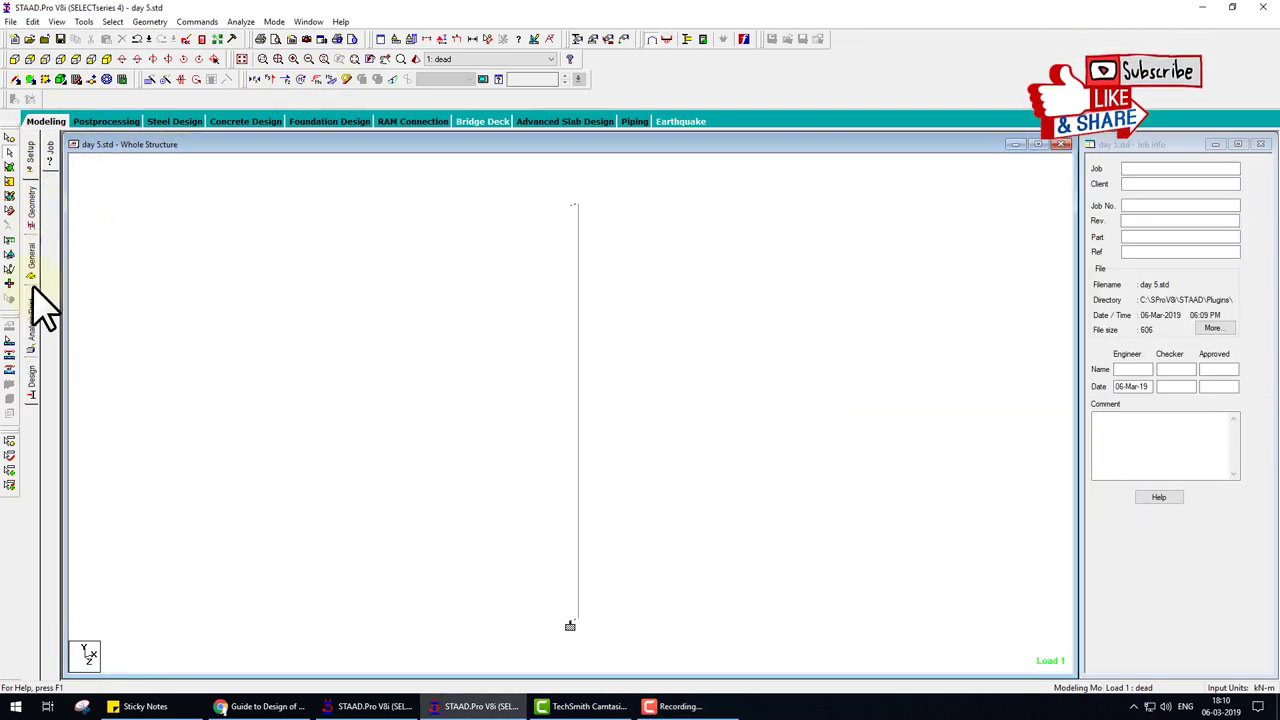
pyautogui.click(30, 375)
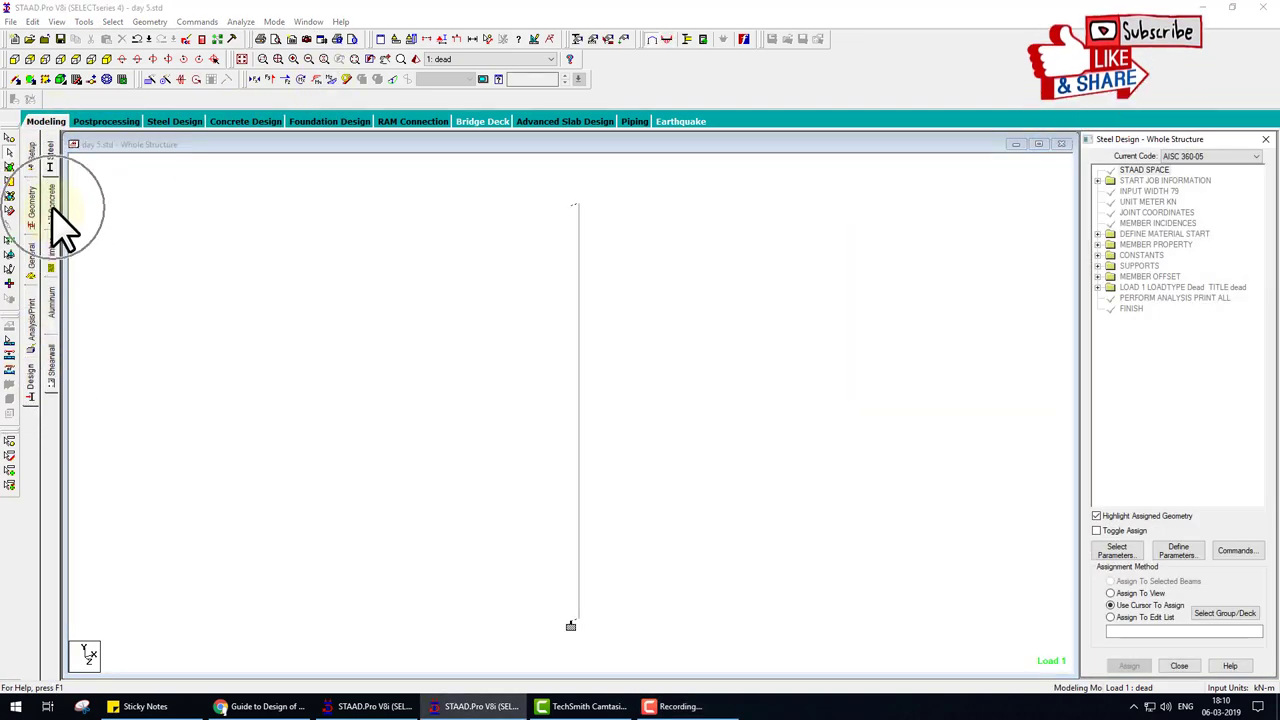
pyautogui.click(51, 215)
pyautogui.click(1178, 158)
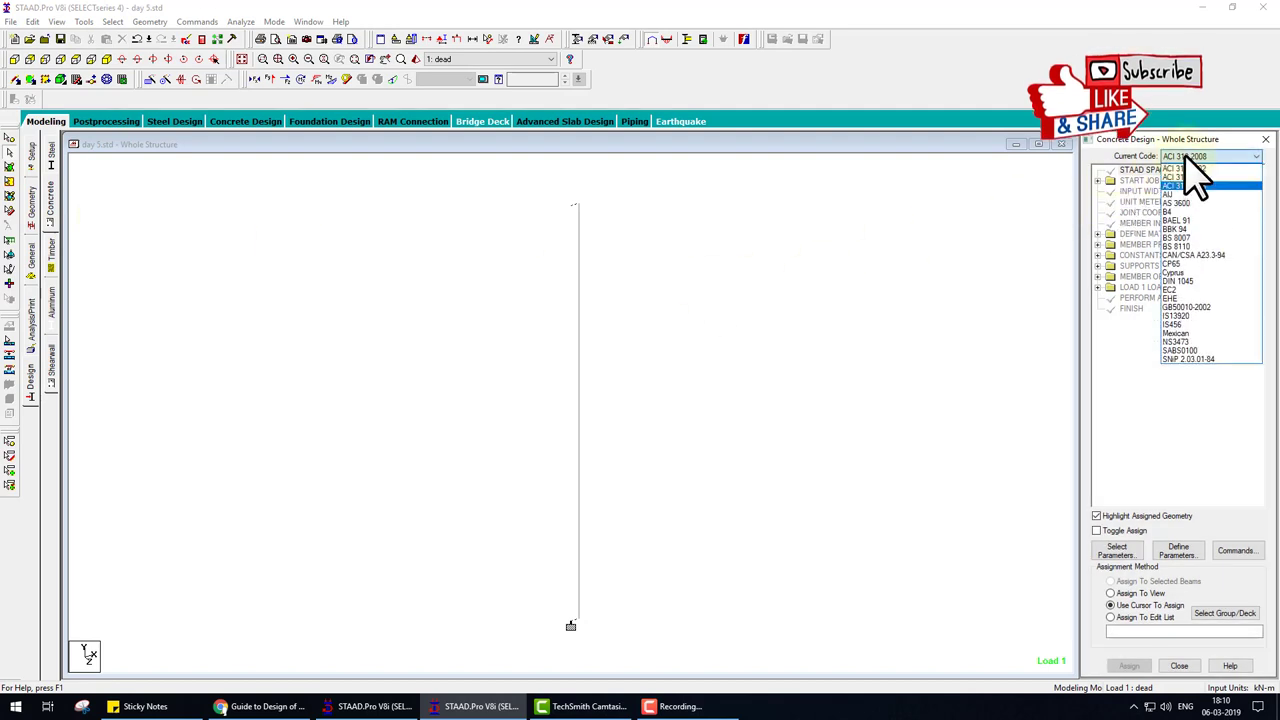
pyautogui.click(1180, 326)
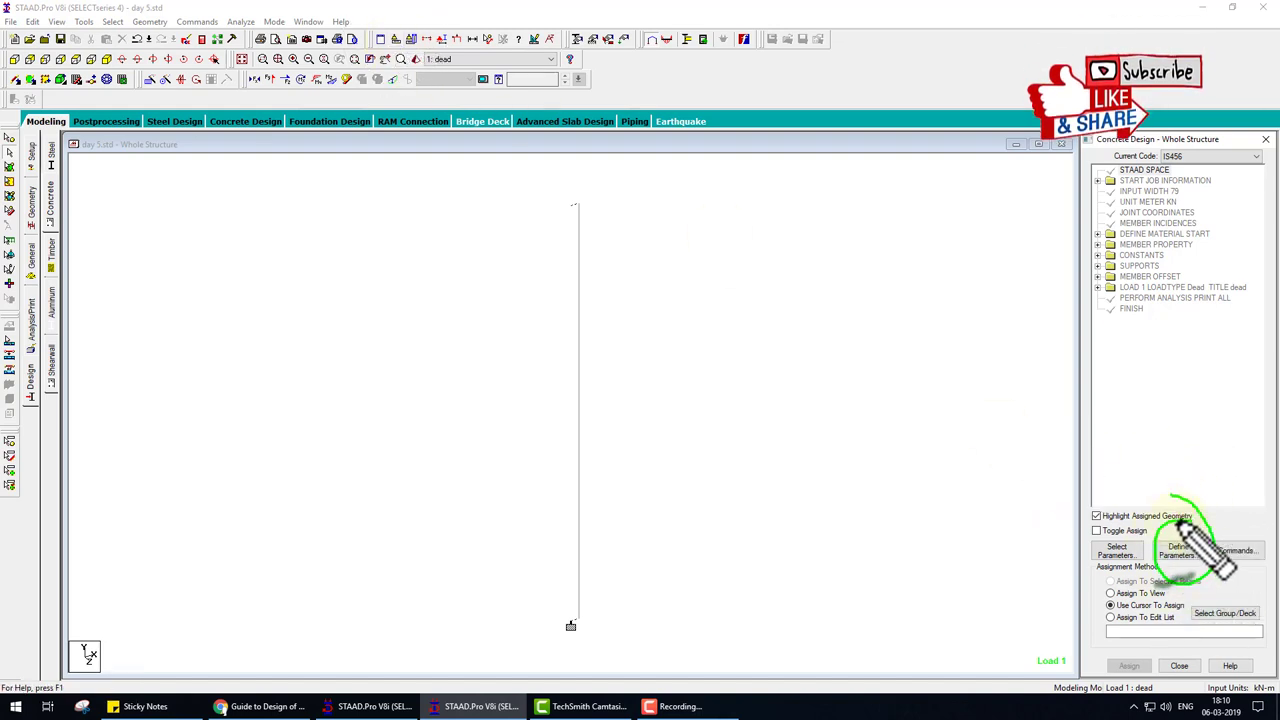
pyautogui.moveTo(1178, 521)
pyautogui.mouseDown()
pyautogui.moveTo(1051, 277)
pyautogui.moveTo(1230, 160)
pyautogui.mouseUp()
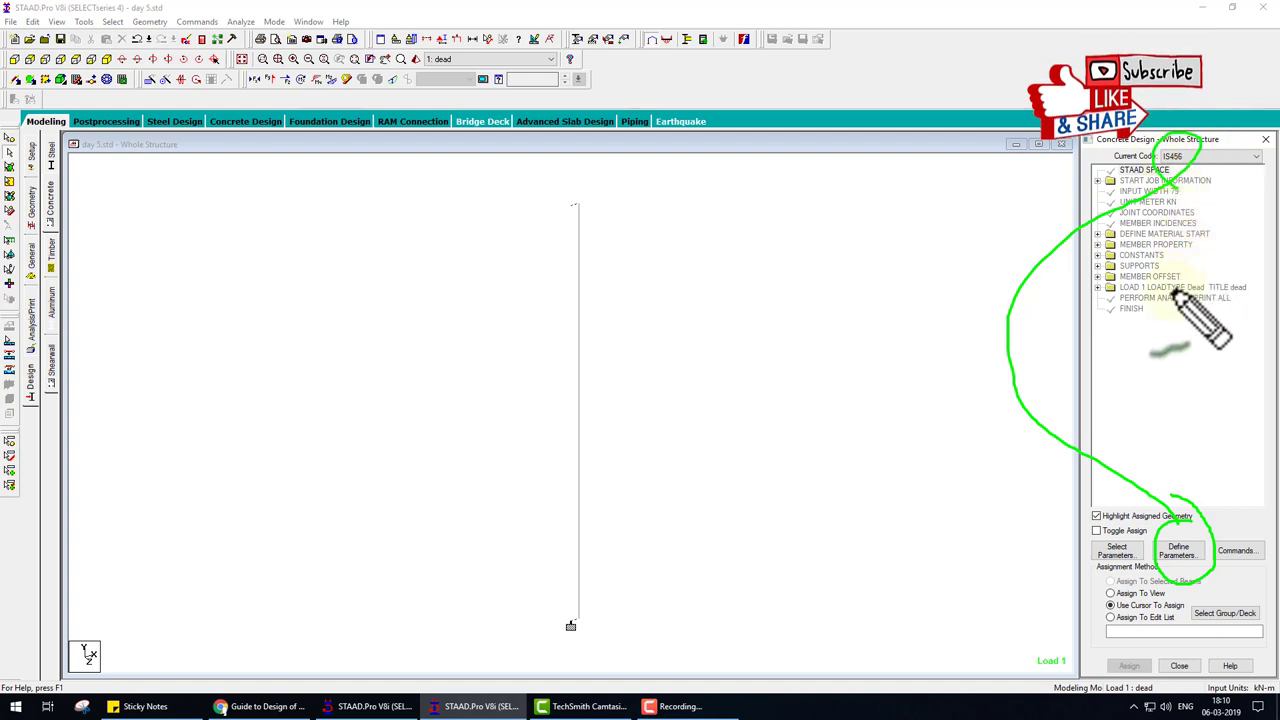
pyautogui.press('Escape')
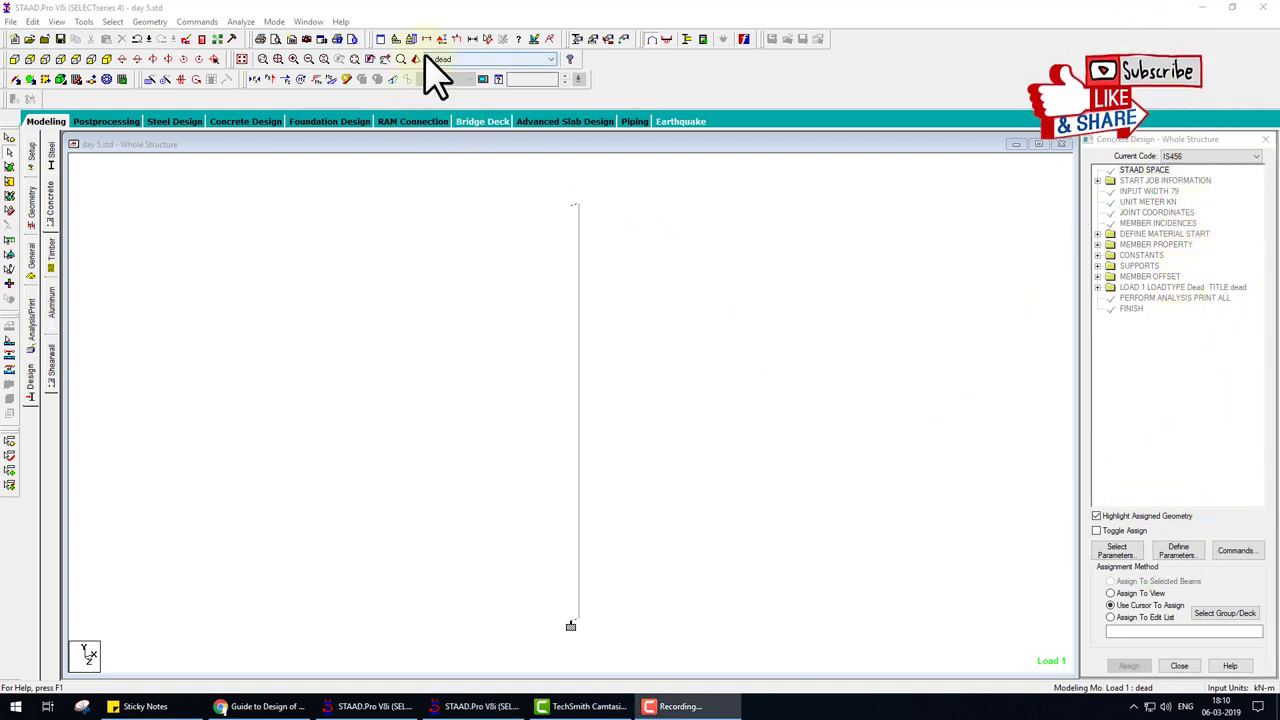
pyautogui.hotkey('ctrl', '2')
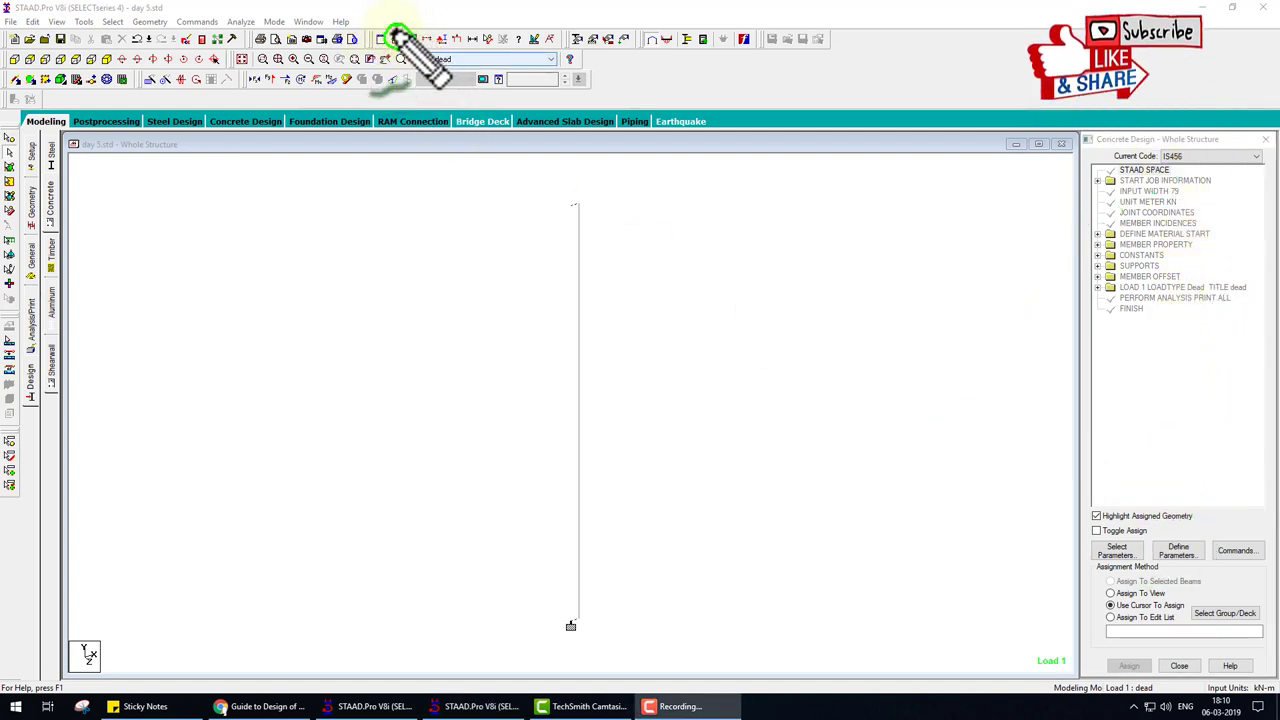
pyautogui.press('Escape')
# Switch the input units to millimetres and newtons
pyautogui.click(397, 39)
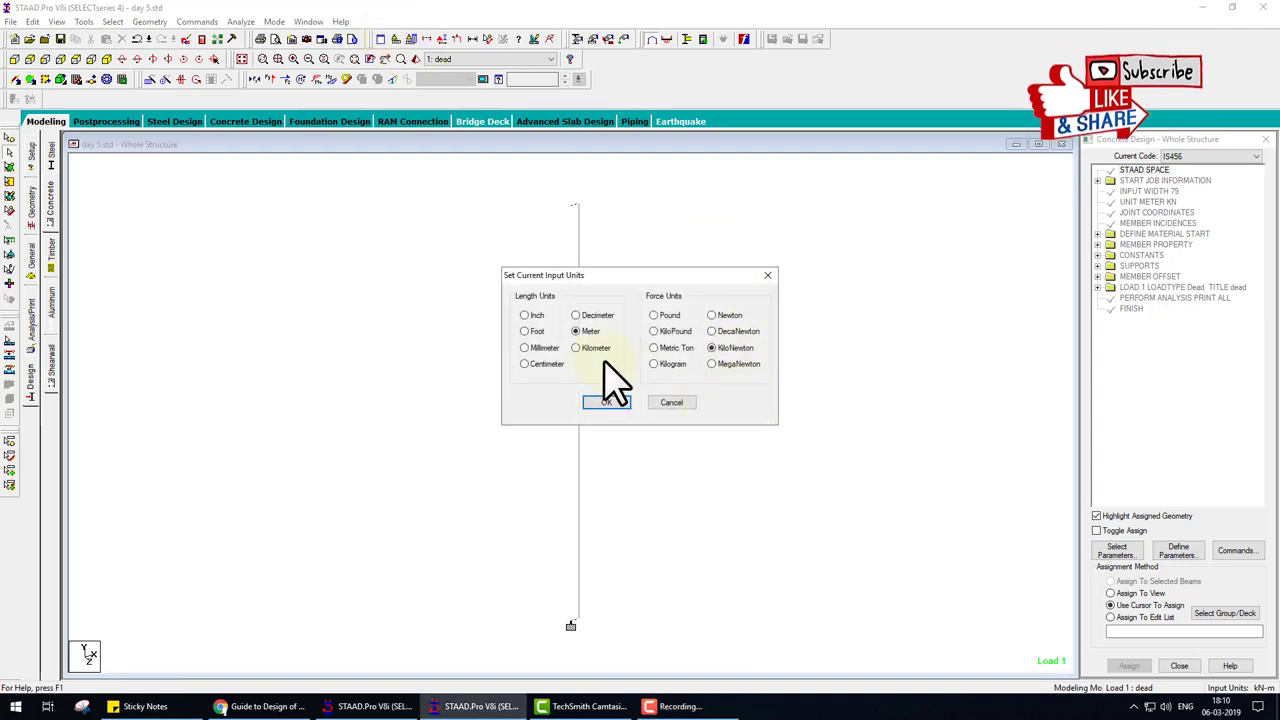
pyautogui.click(540, 348)
pyautogui.click(713, 316)
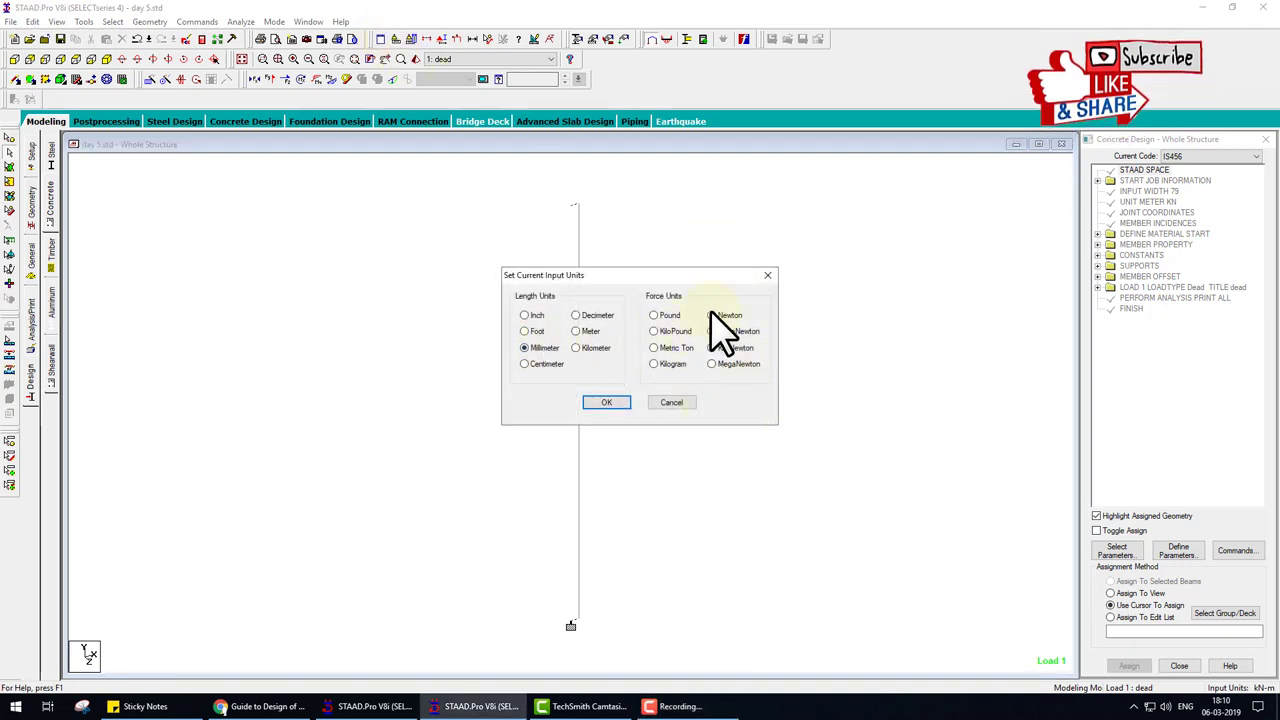
pyautogui.click(625, 402)
pyautogui.click(1178, 550)
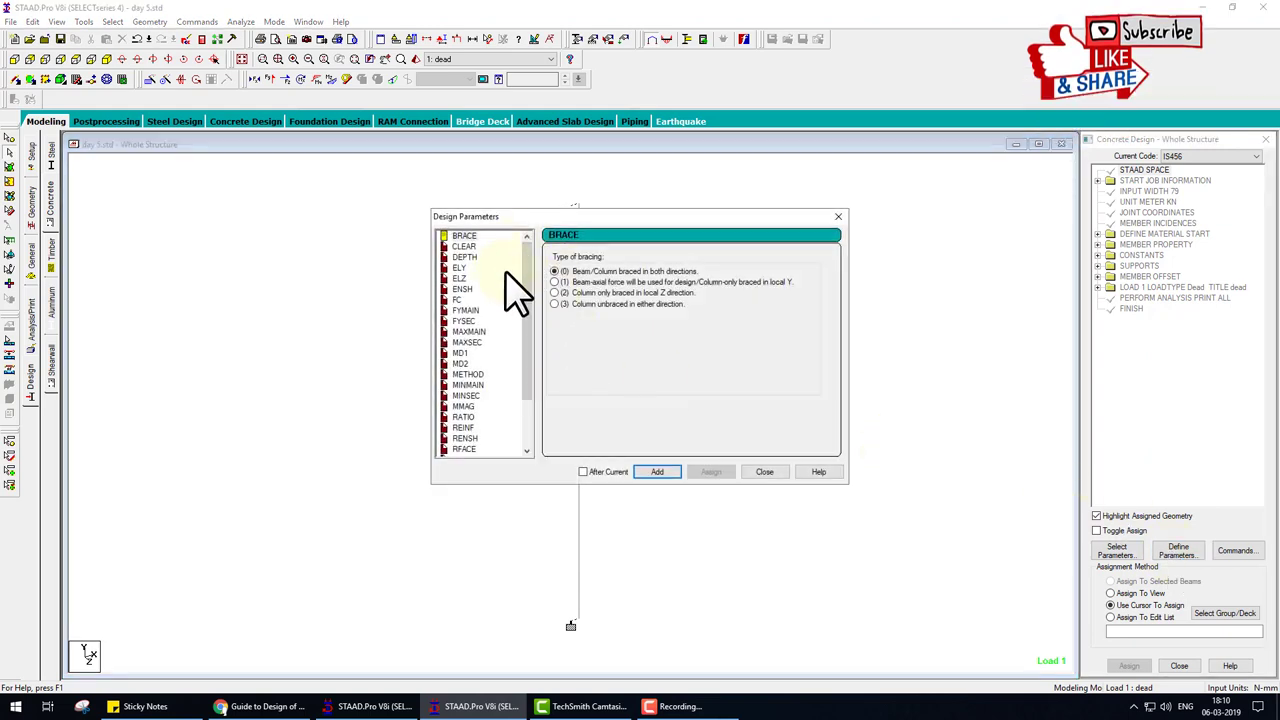
# Define concrete design parameters CLEAR 40, FC 25, FYMAIN 415 and RATIO 4
pyautogui.click(466, 246)
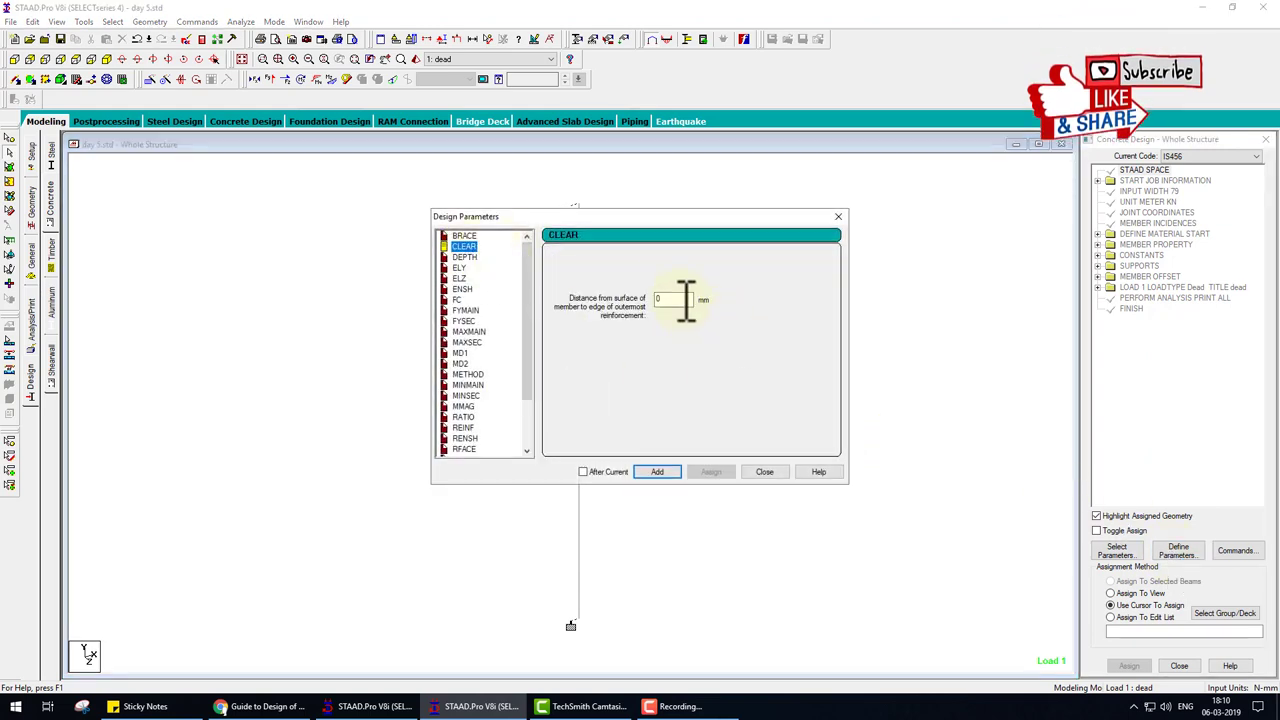
pyautogui.doubleClick(686, 300)
pyautogui.write('1')
pyautogui.click(672, 471)
pyautogui.click(459, 299)
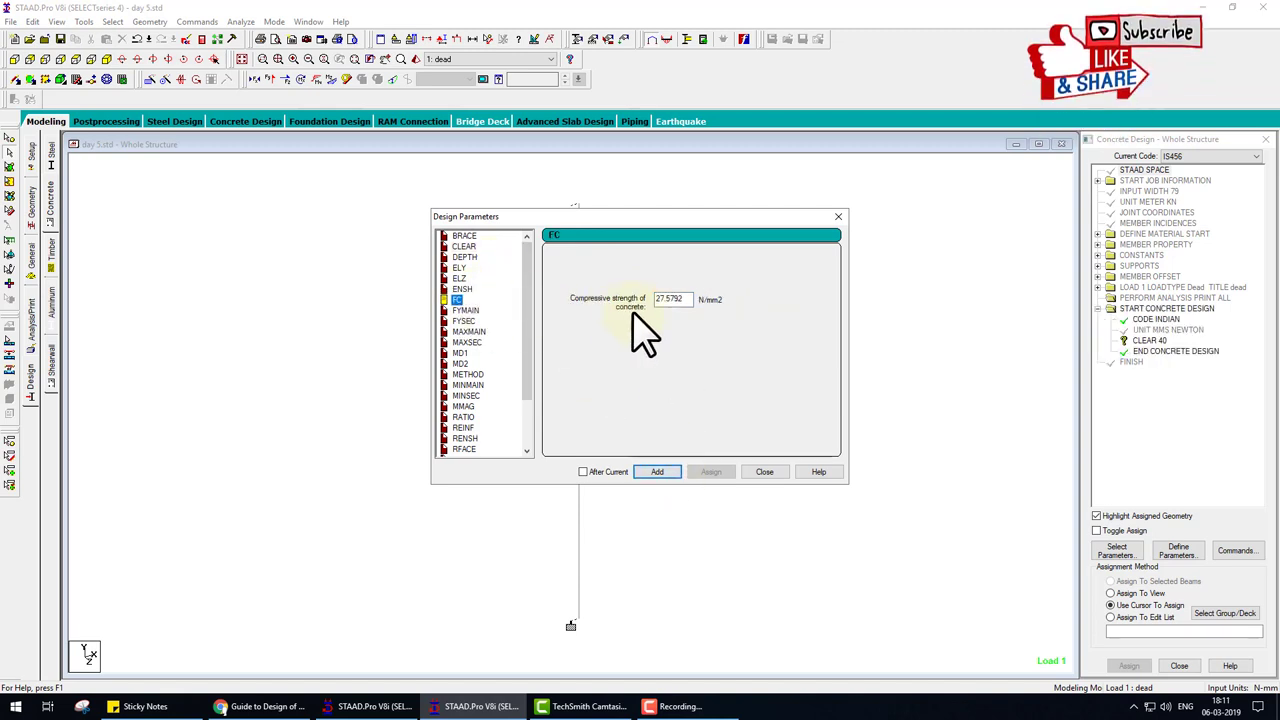
pyautogui.doubleClick(686, 299)
pyautogui.write('25')
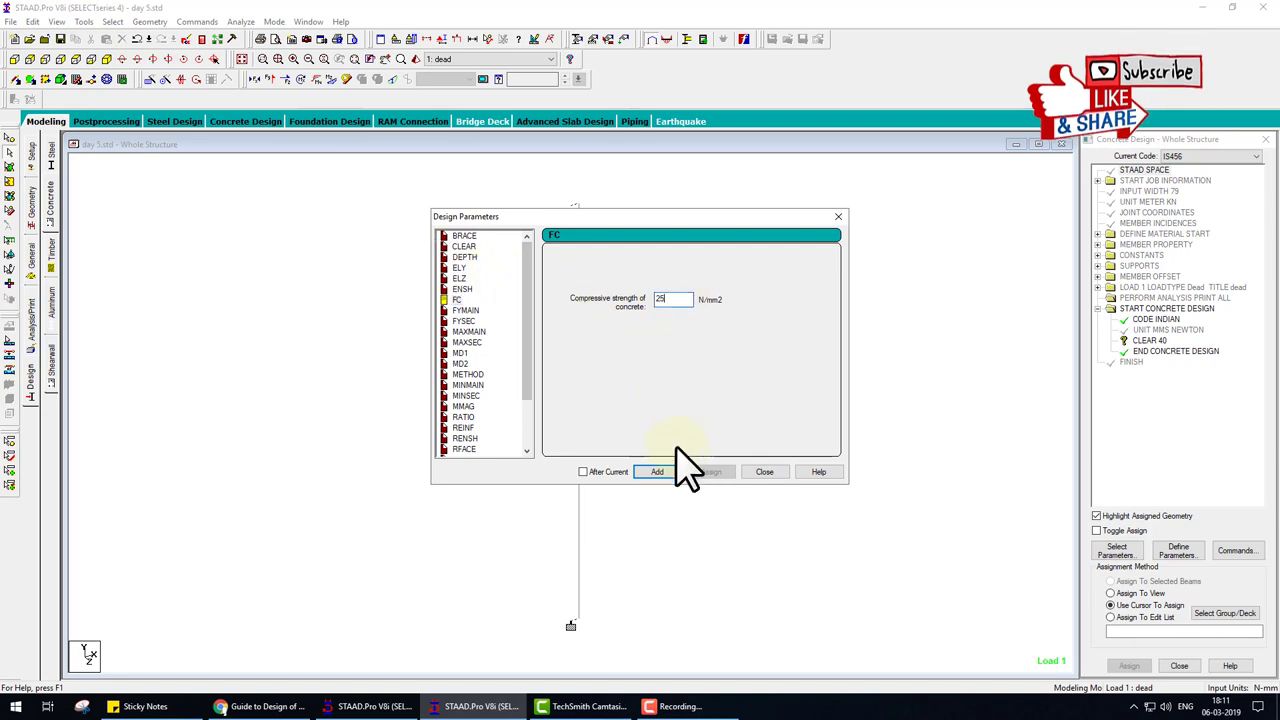
pyautogui.click(657, 471)
pyautogui.click(466, 310)
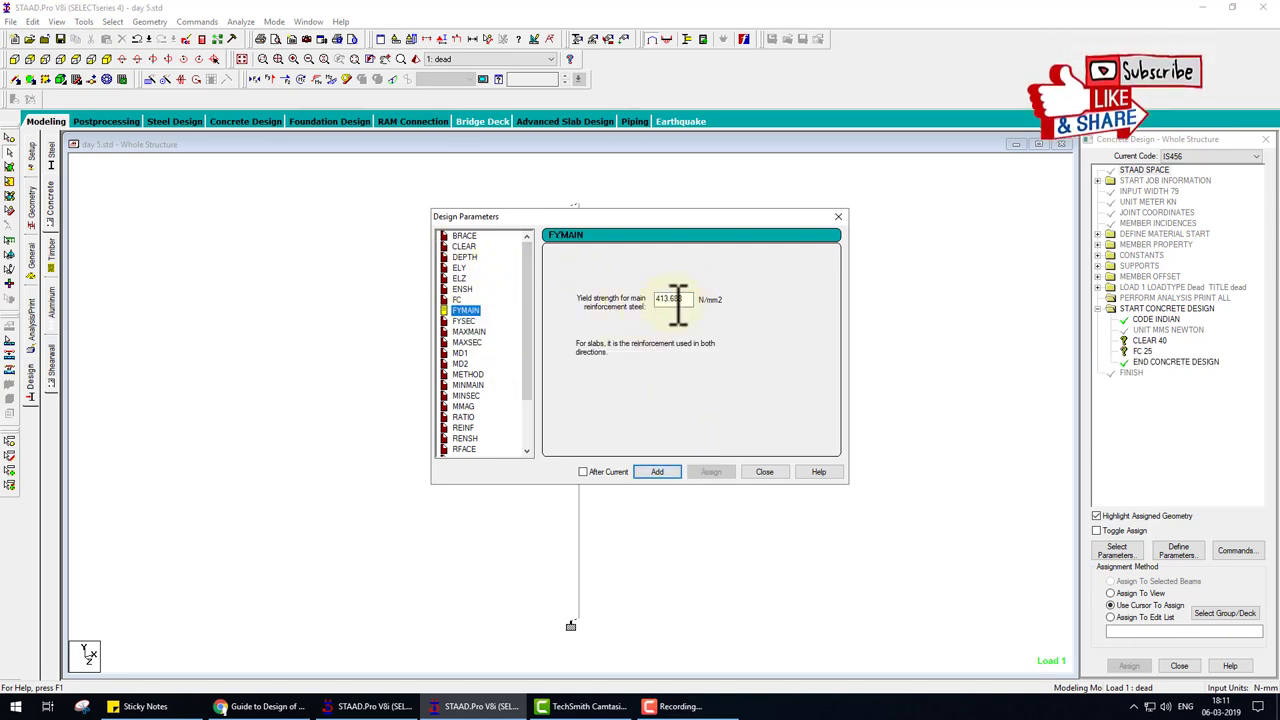
pyautogui.write('415')
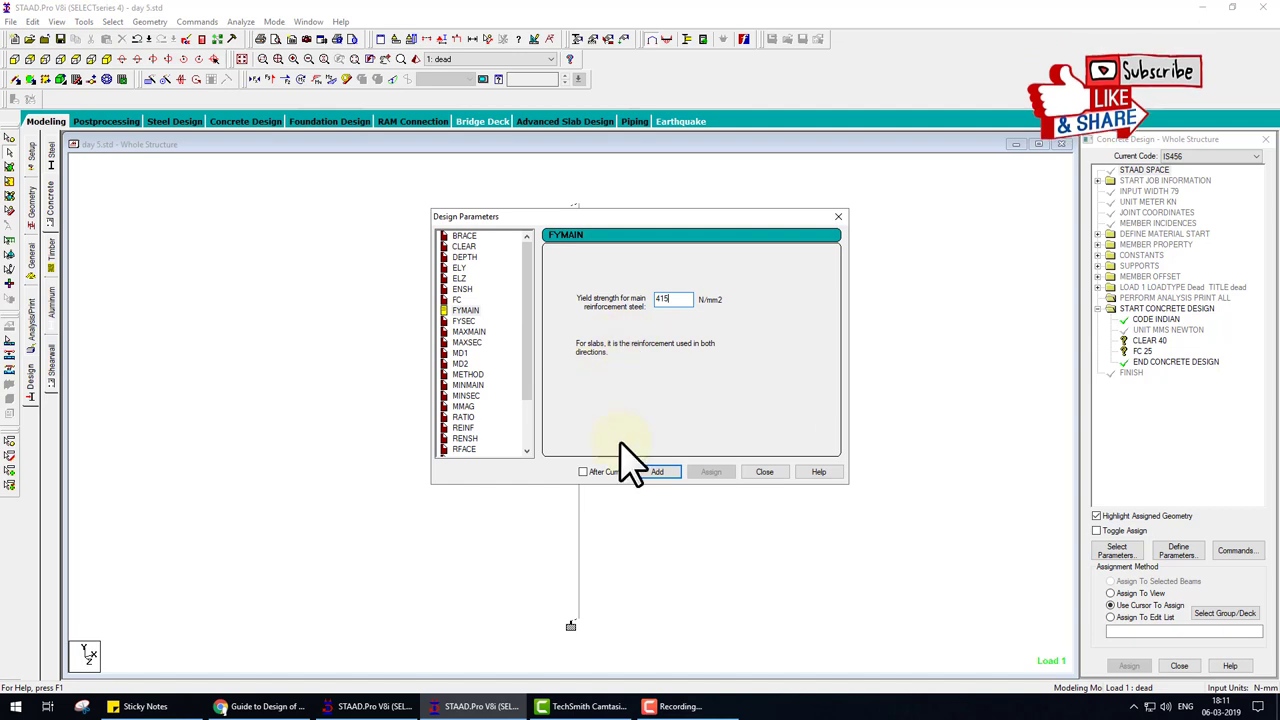
pyautogui.click(652, 471)
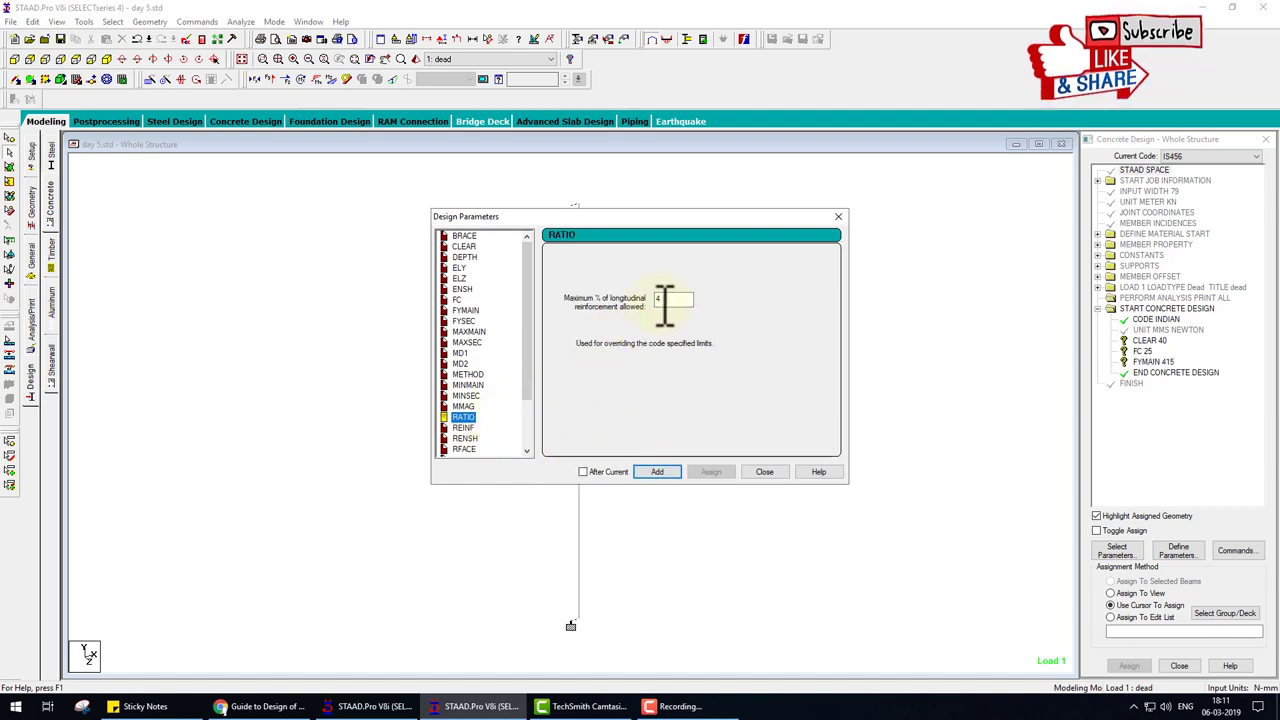
pyautogui.doubleClick(672, 299)
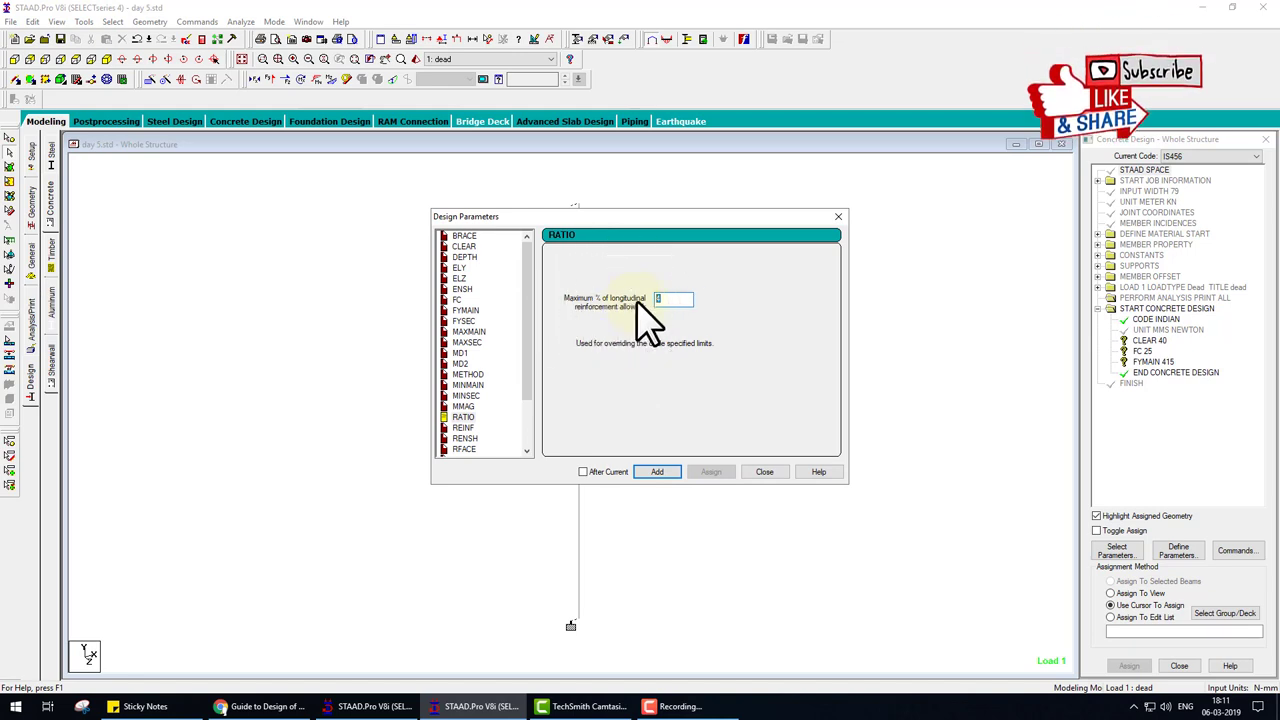
pyautogui.click(764, 471)
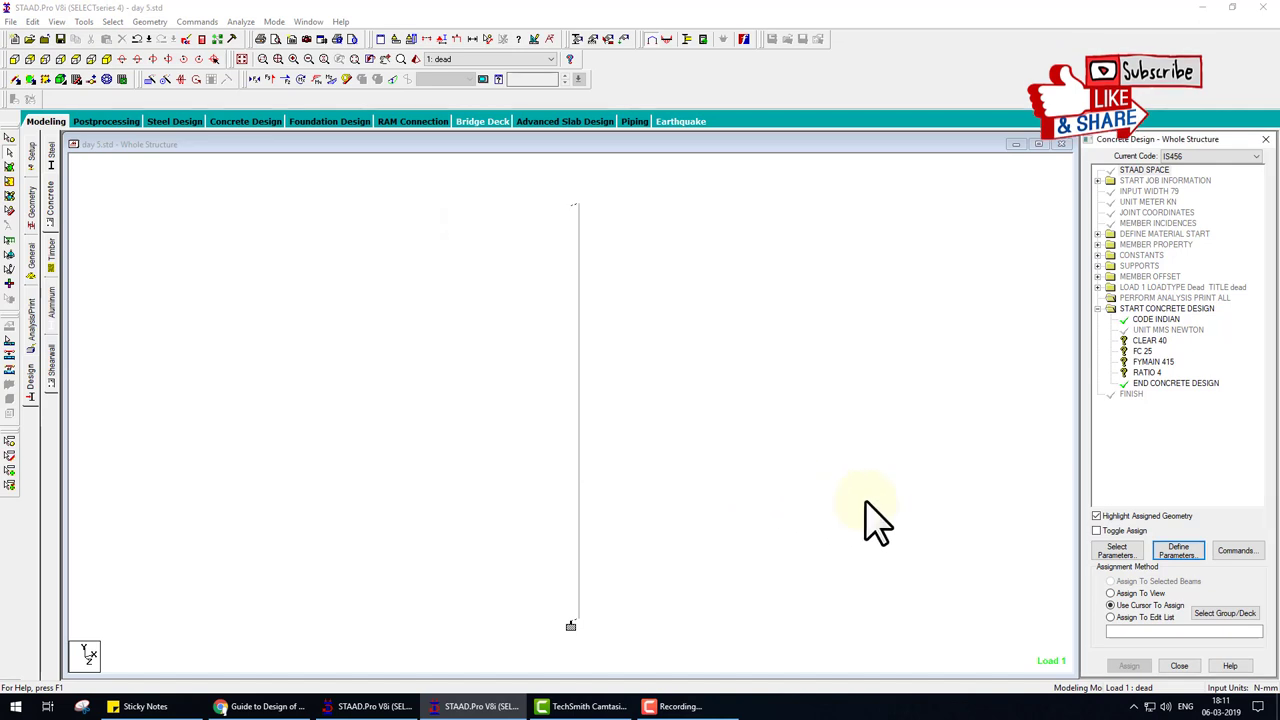
# Assign CLEAR 40, FC 25, FYMAIN 415 and RATIO 4 to all members in view
pyautogui.click(1149, 341)
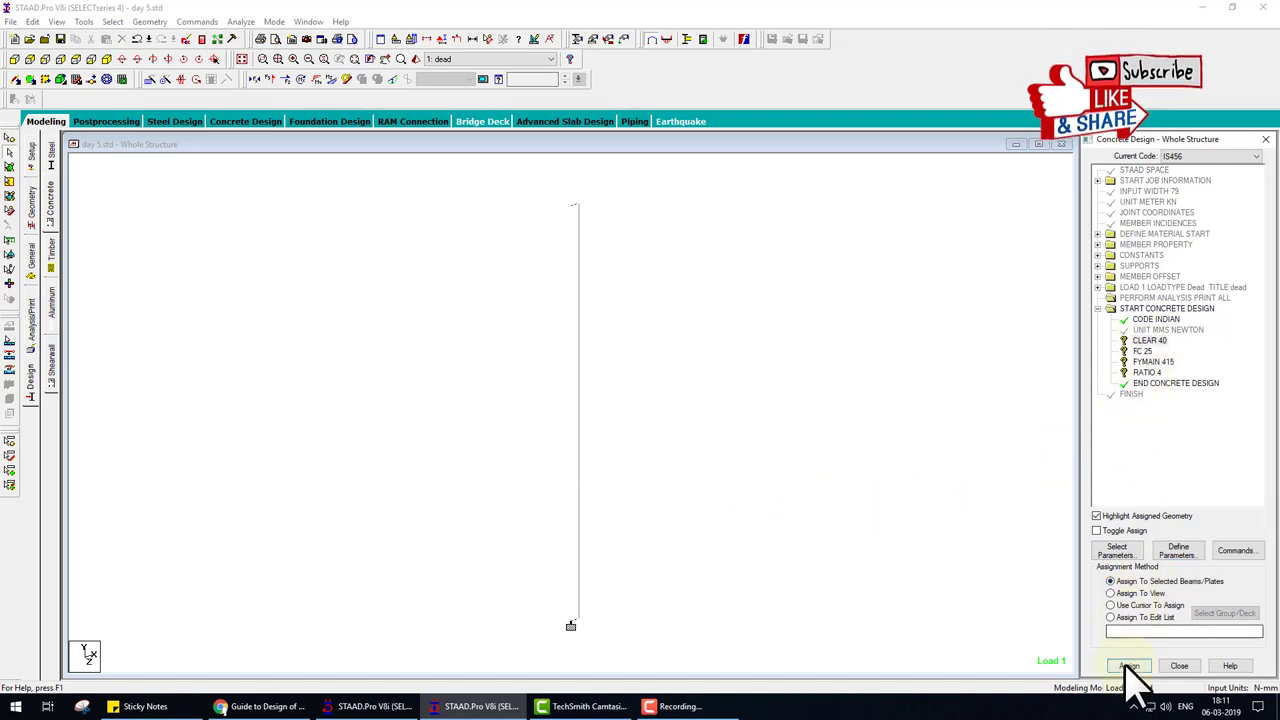
pyautogui.click(1130, 666)
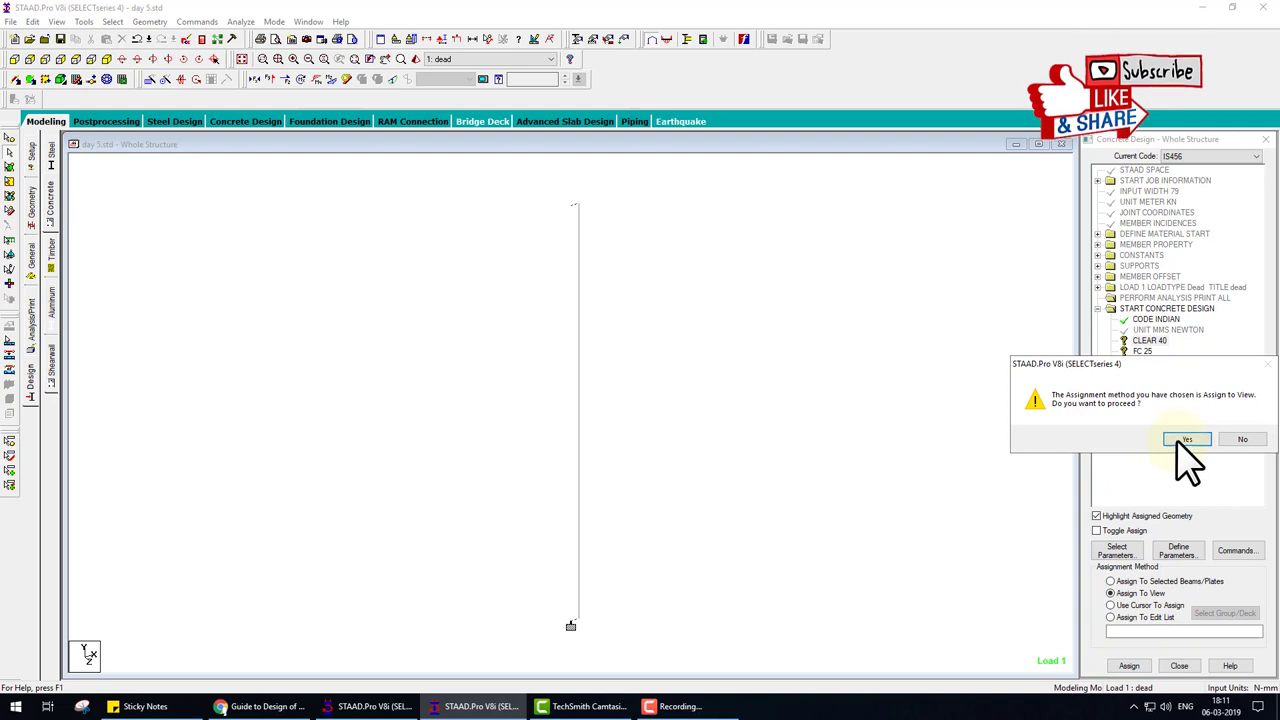
pyautogui.click(1104, 438)
pyautogui.click(1140, 594)
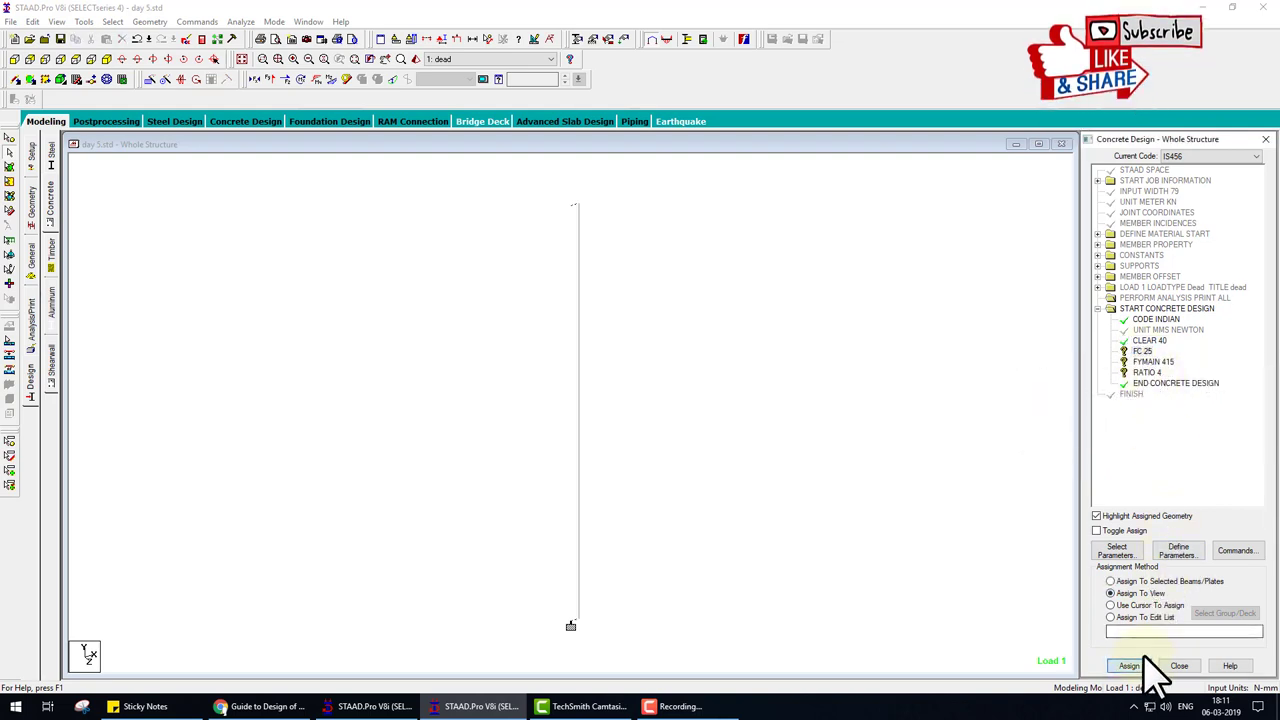
pyautogui.click(1129, 666)
pyautogui.click(1183, 437)
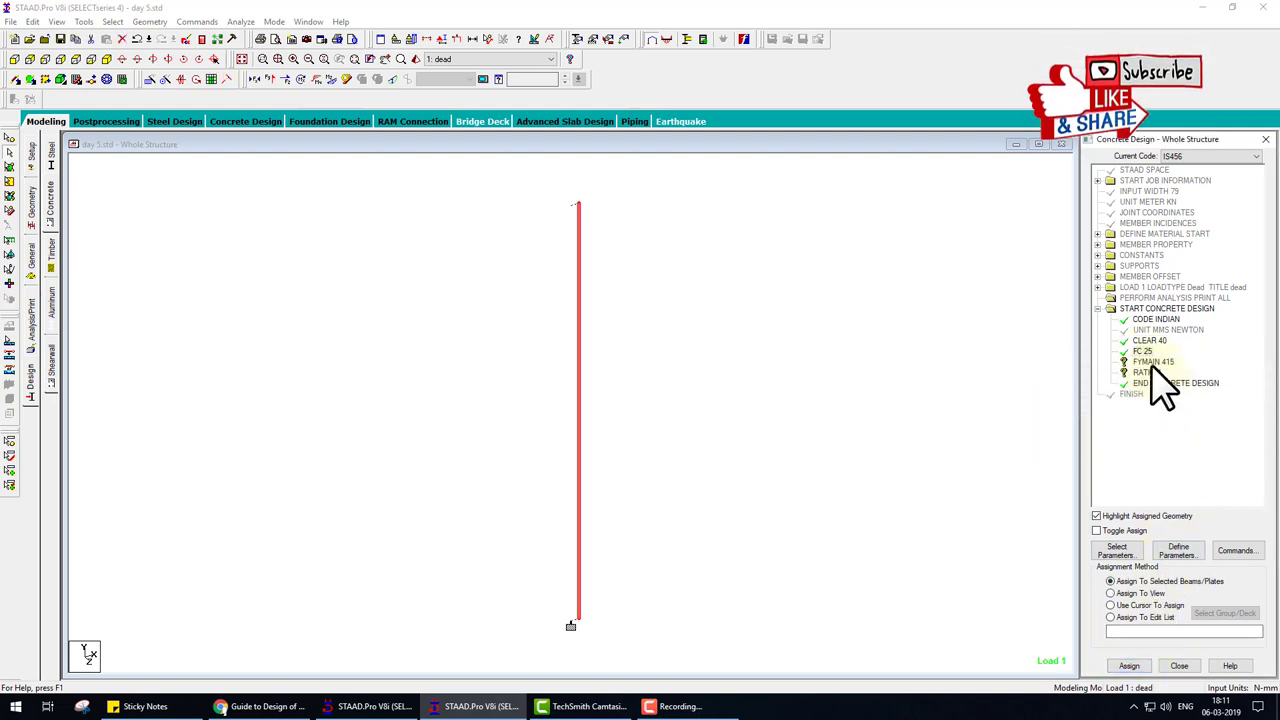
pyautogui.click(1150, 594)
pyautogui.click(1129, 666)
pyautogui.click(1187, 437)
pyautogui.click(1150, 593)
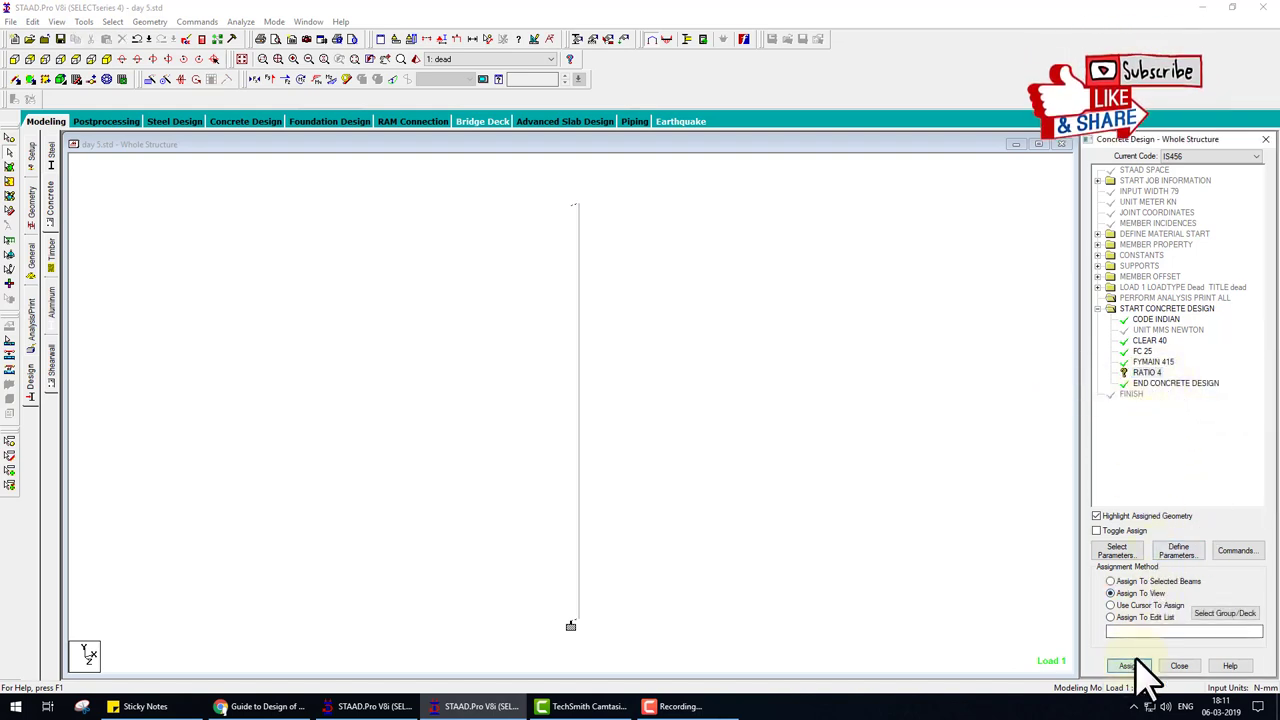
pyautogui.click(1131, 666)
pyautogui.click(1185, 440)
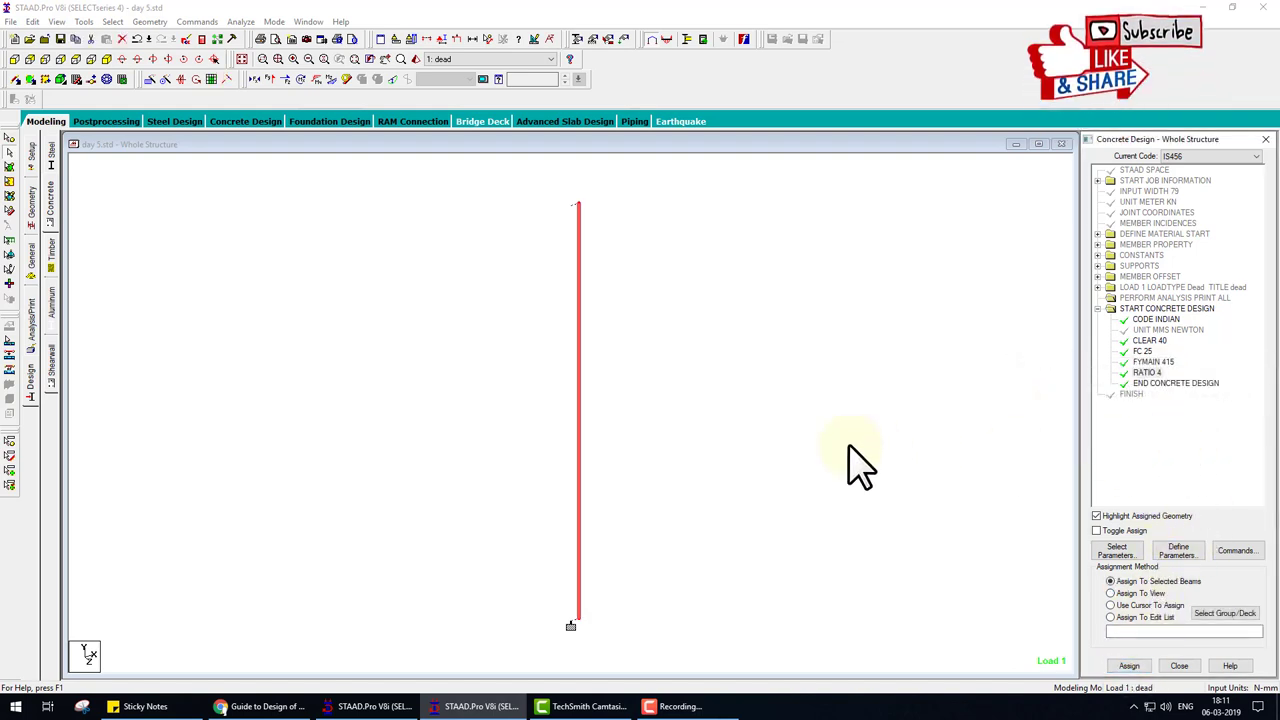
# Add the concrete TAKE OFF quantity command to the design commands
pyautogui.click(1230, 553)
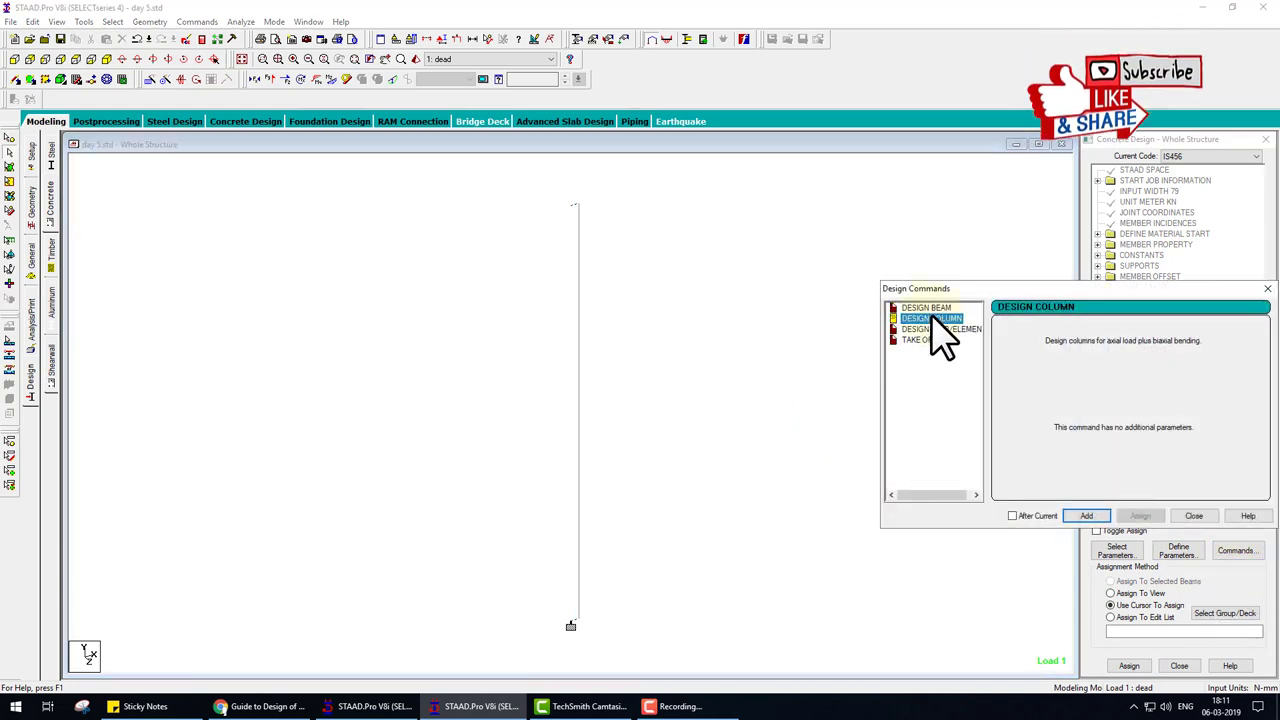
pyautogui.click(920, 340)
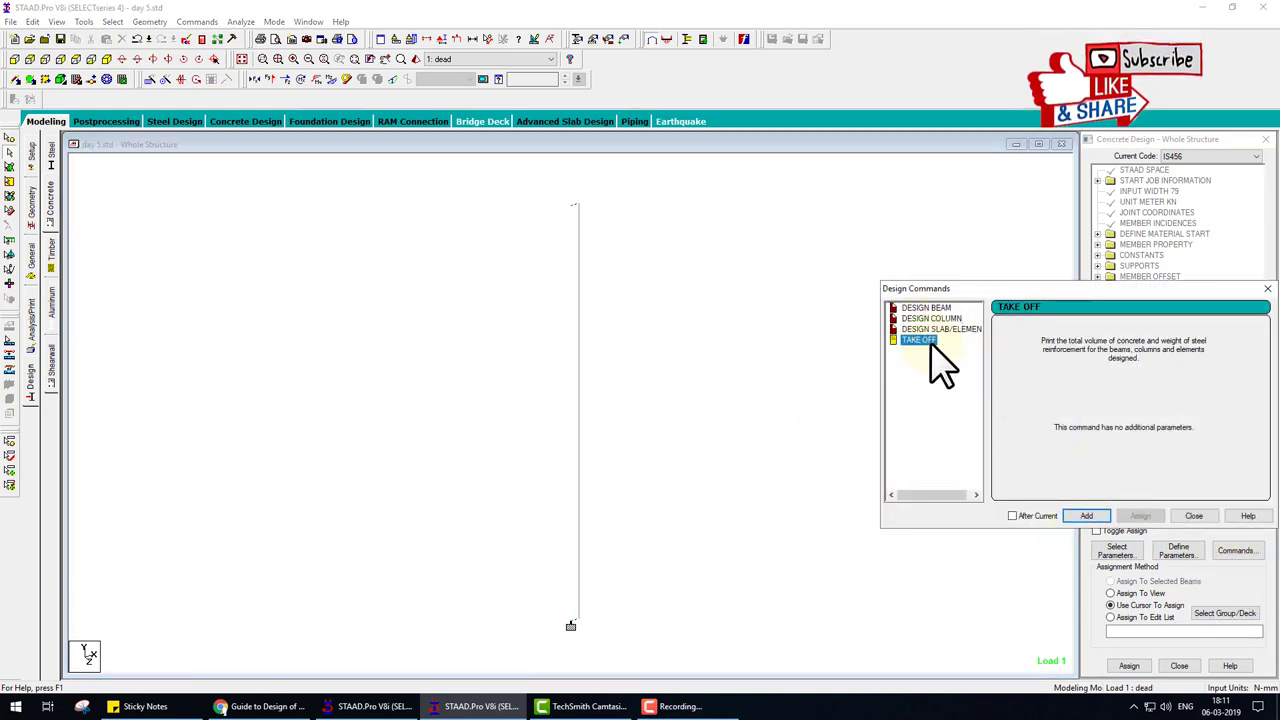
pyautogui.click(1192, 516)
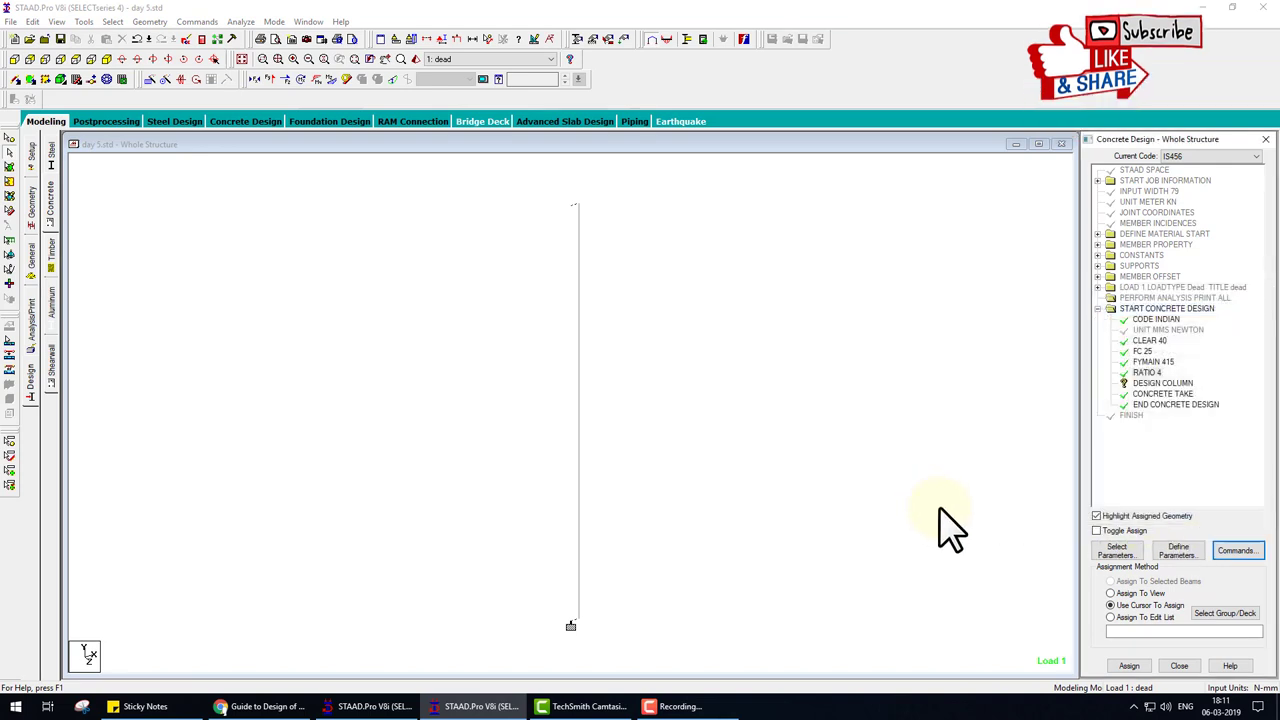
# Assign the DESIGN COLUMN command to all members in view
pyautogui.click(1160, 383)
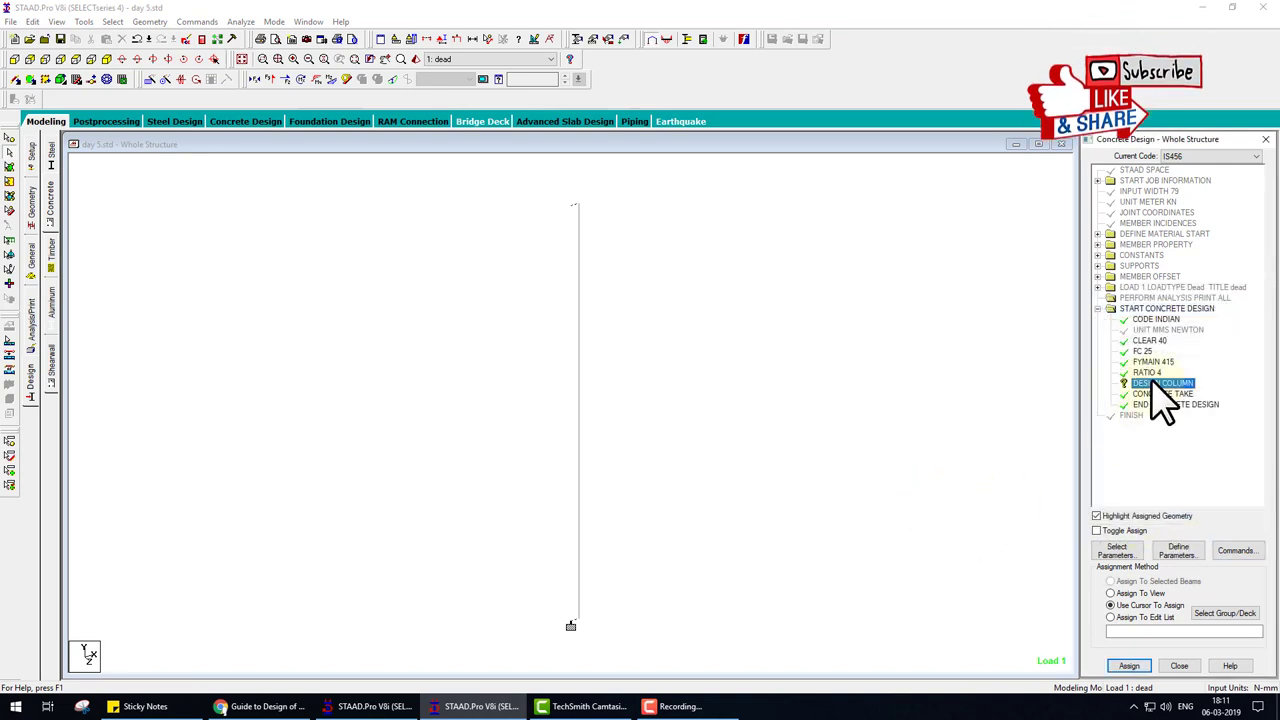
pyautogui.click(1143, 593)
pyautogui.click(1129, 665)
pyautogui.click(1100, 440)
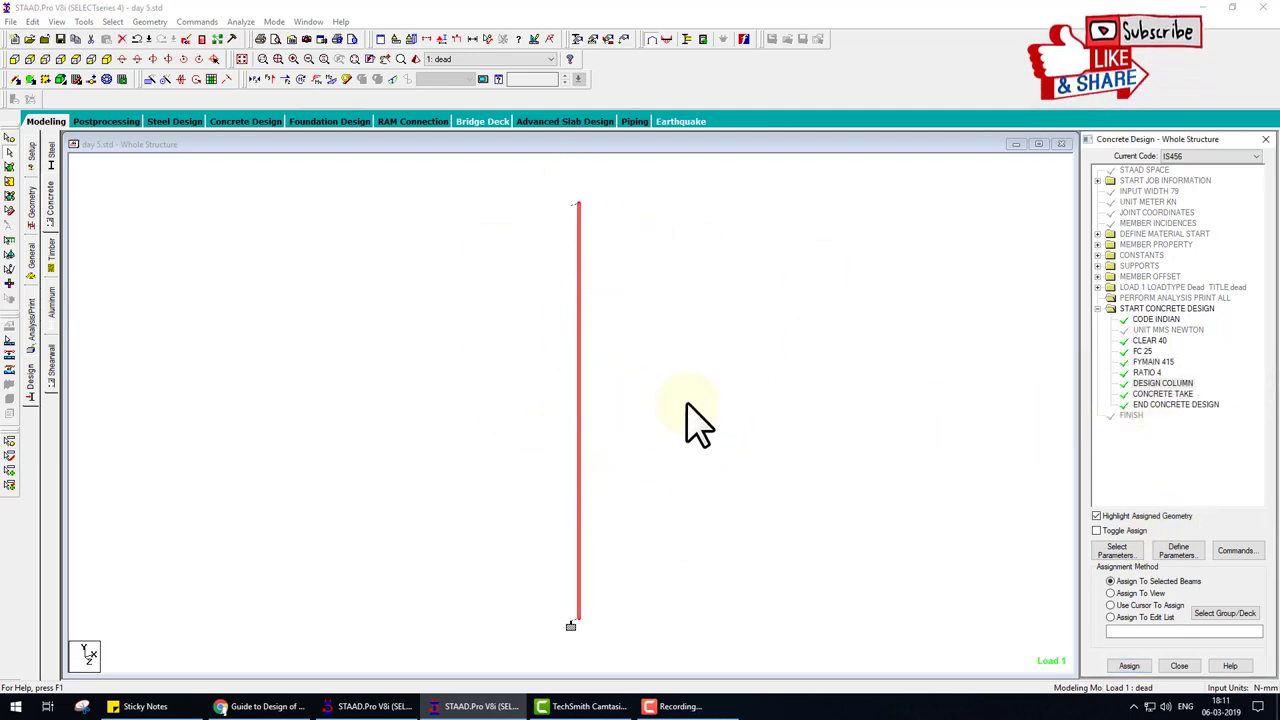
# Save the model and rerun the analysis with concrete design, dismissing the 0-error report
pyautogui.click(706, 323)
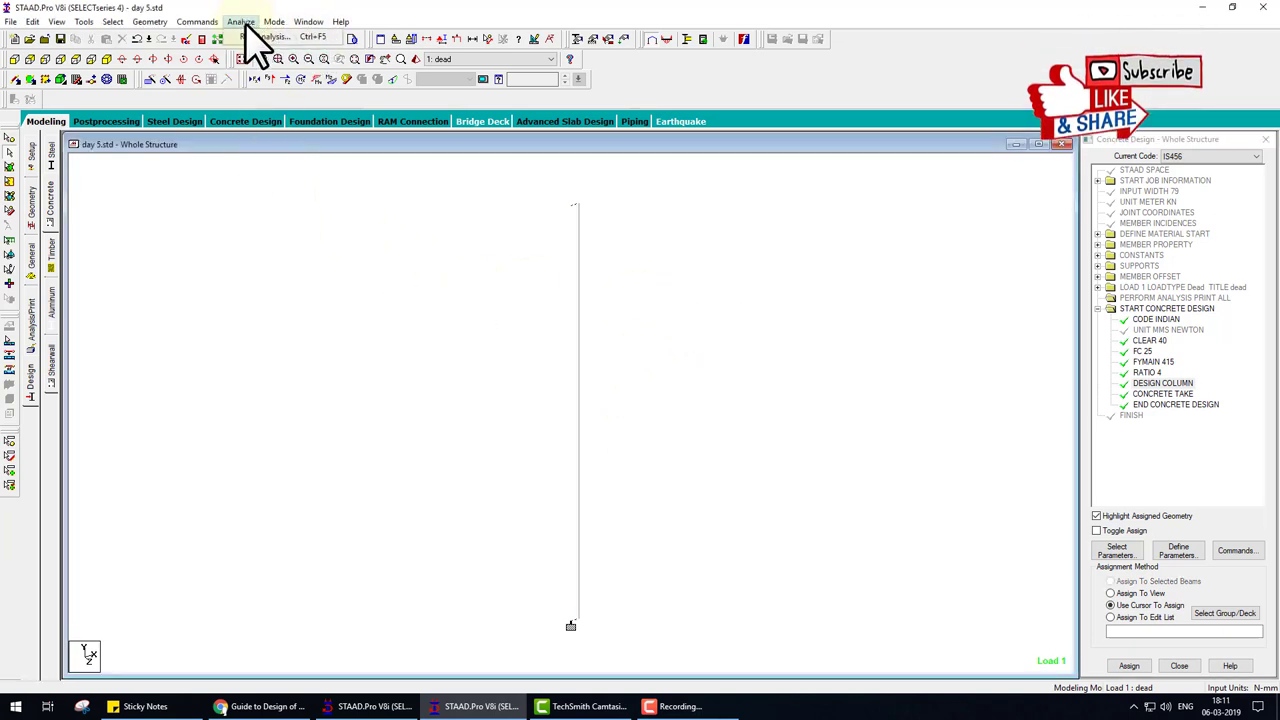
pyautogui.click(262, 37)
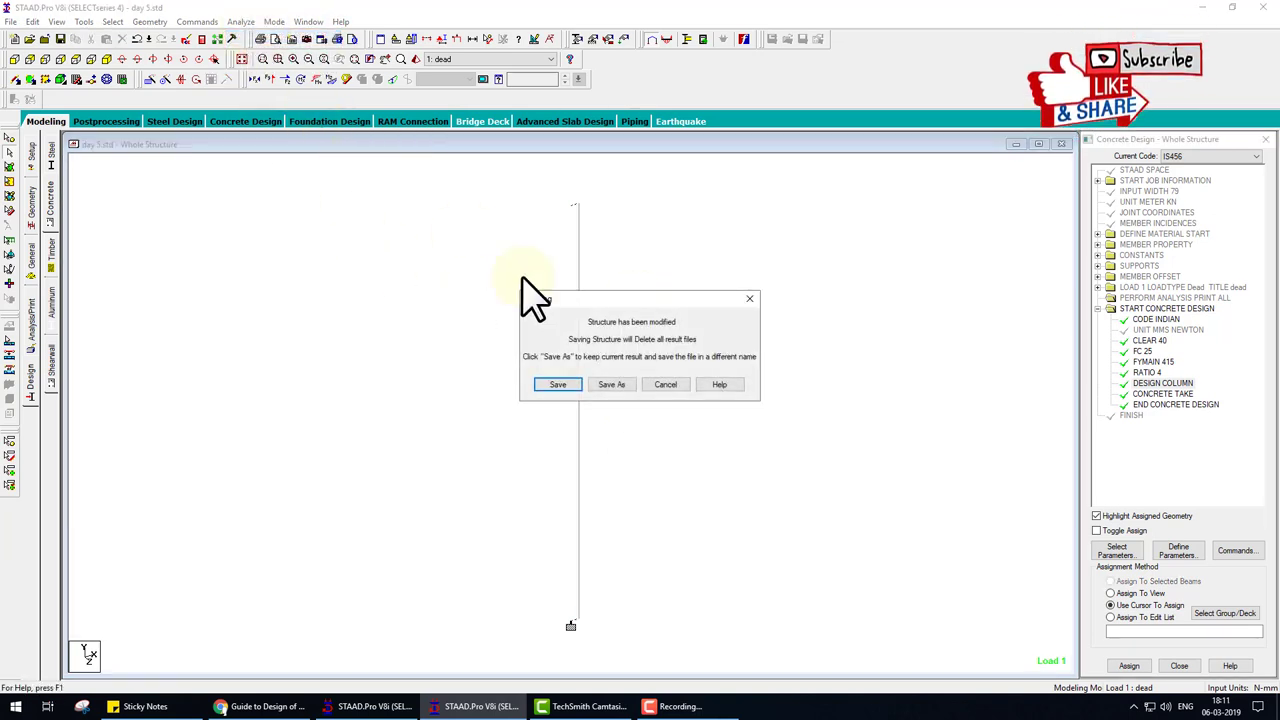
pyautogui.click(564, 383)
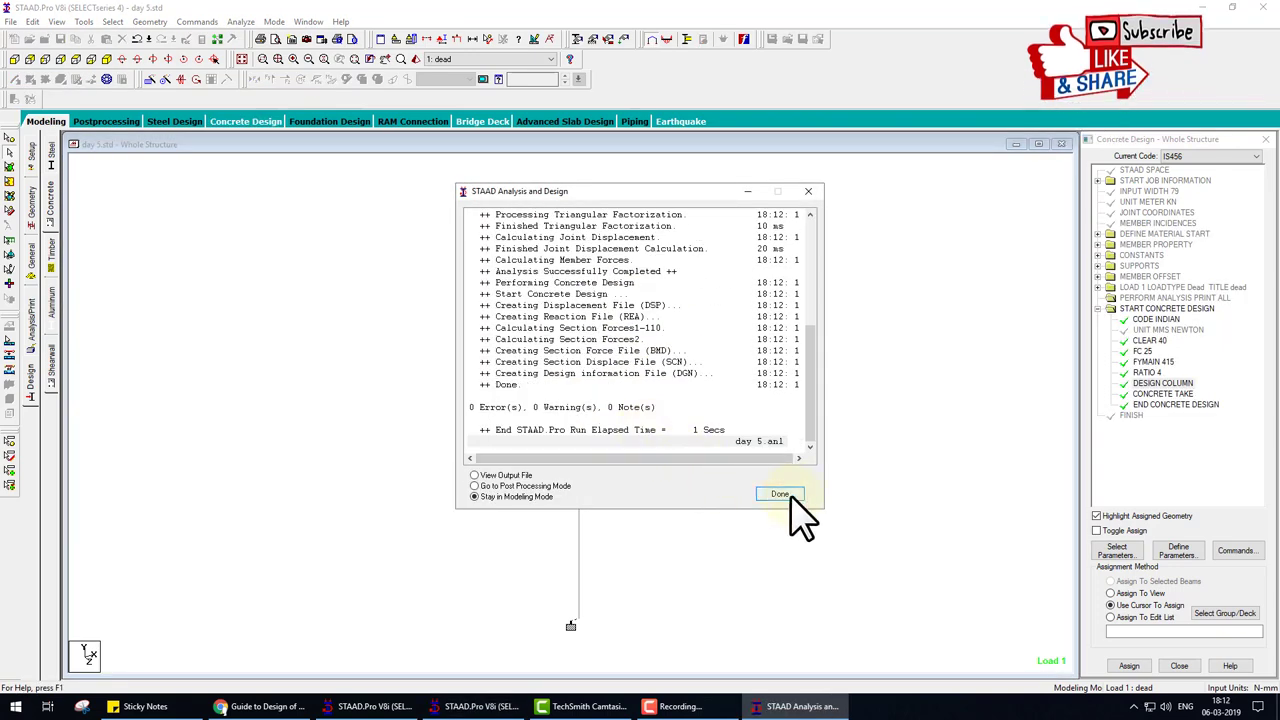
pyautogui.click(782, 495)
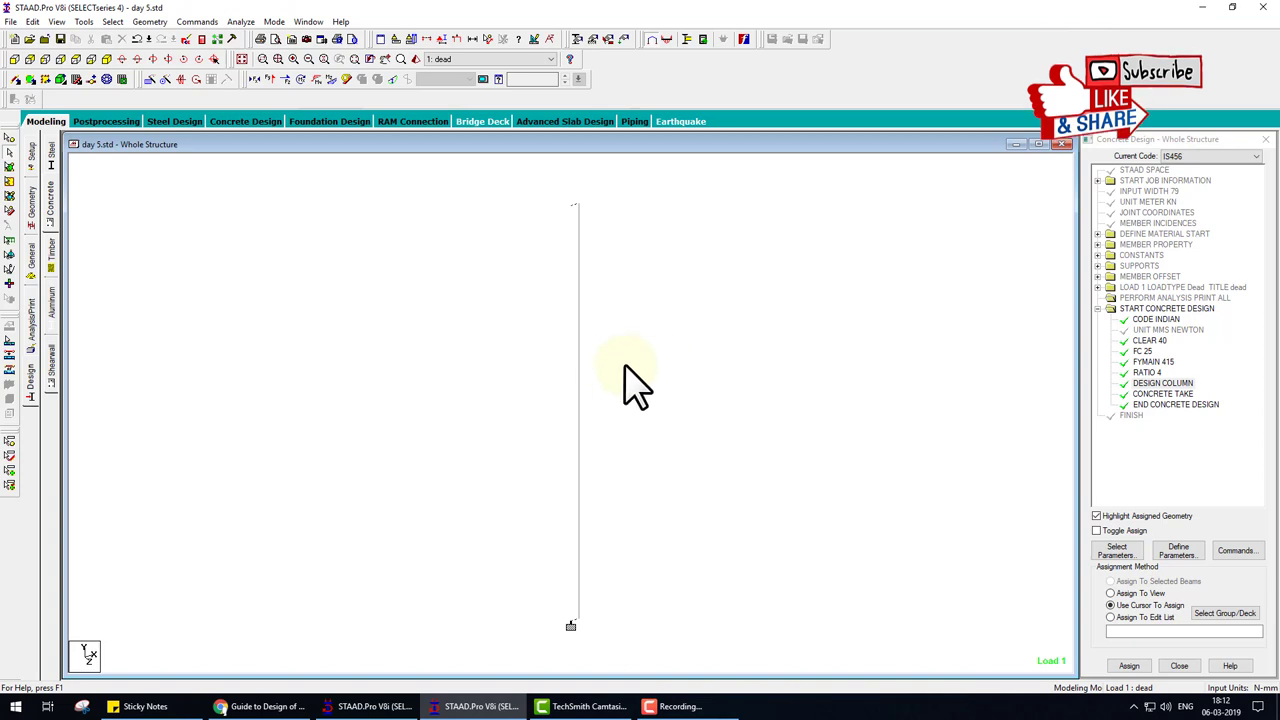
# Review the column's Concrete Design result of 8 bars of 12 mm (0.36% steel), then close
pyautogui.doubleClick(579, 375)
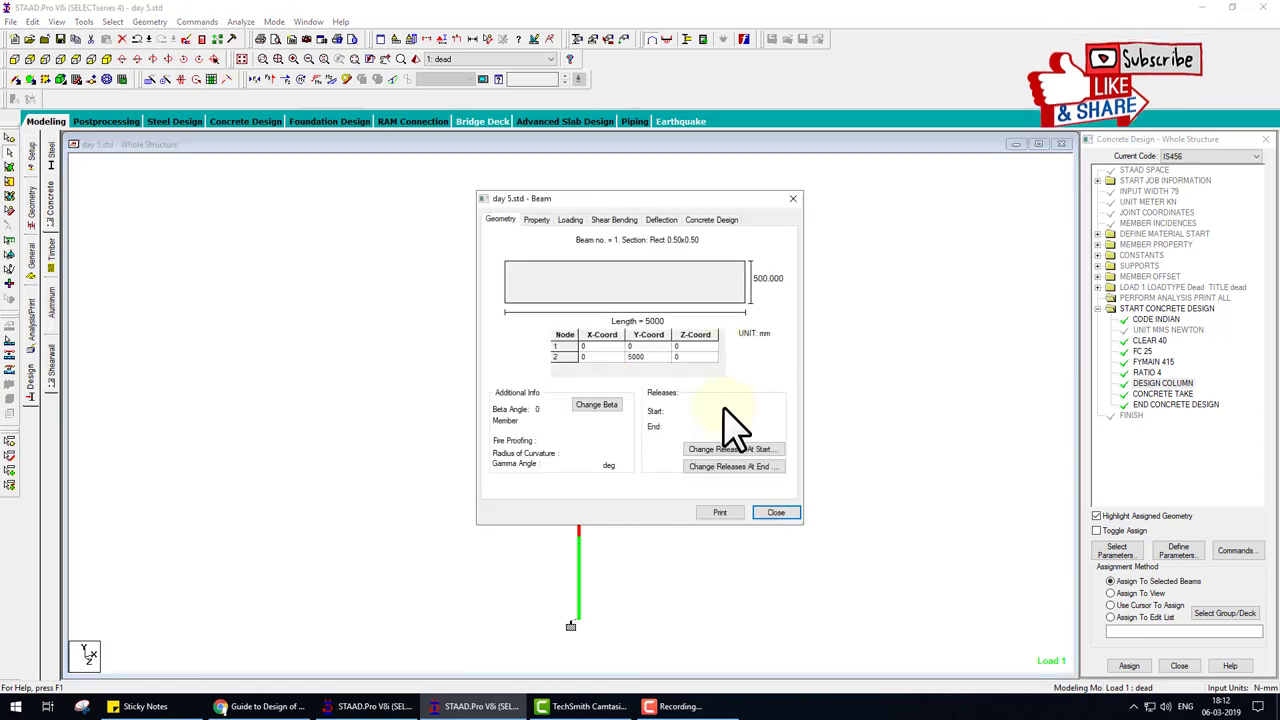
pyautogui.click(716, 222)
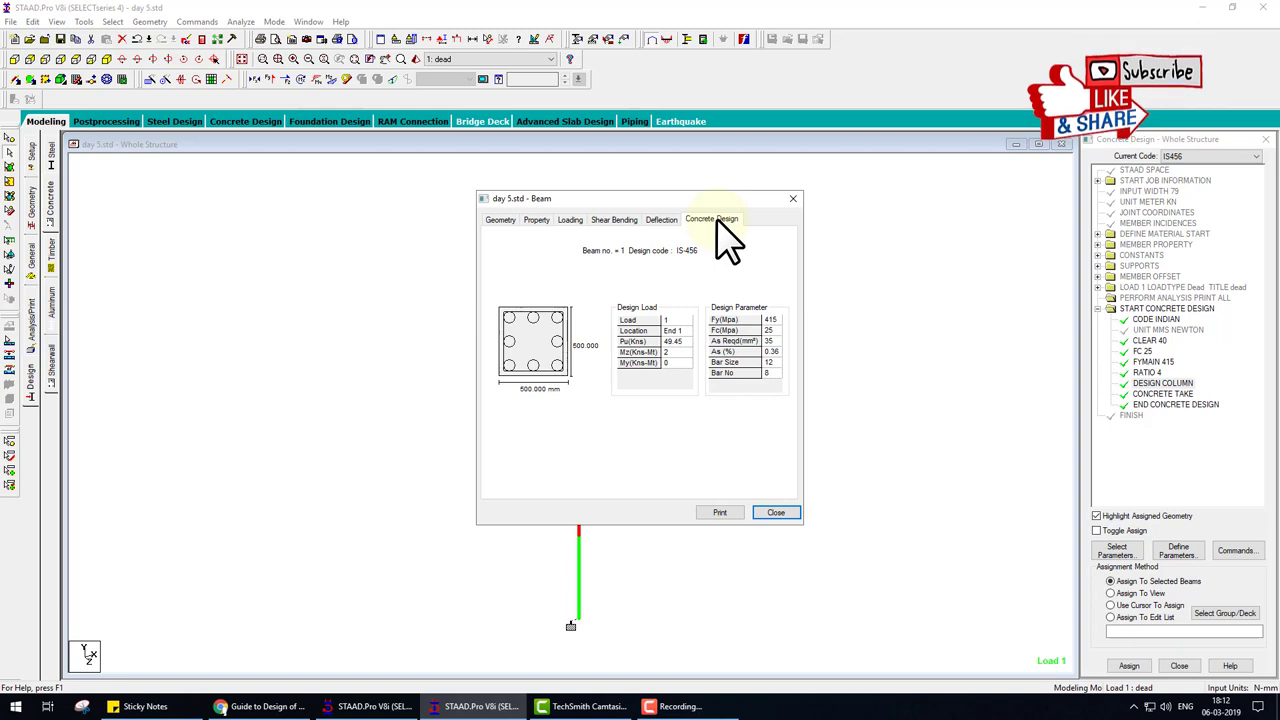
pyautogui.moveTo(737, 228); pyautogui.dragTo(727, 206)
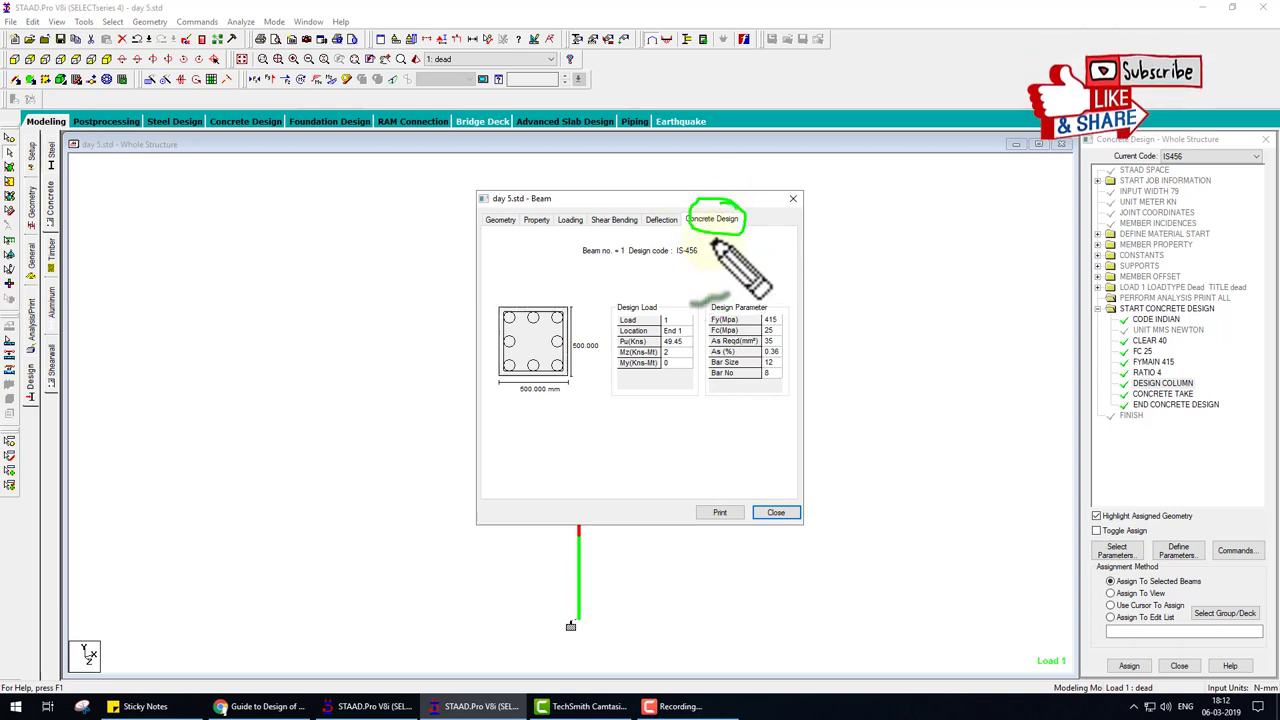
pyautogui.moveTo(740, 232)
pyautogui.mouseDown()
pyautogui.moveTo(686, 262)
pyautogui.moveTo(528, 286)
pyautogui.moveTo(480, 368)
pyautogui.moveTo(590, 409)
pyautogui.moveTo(509, 264)
pyautogui.mouseUp()
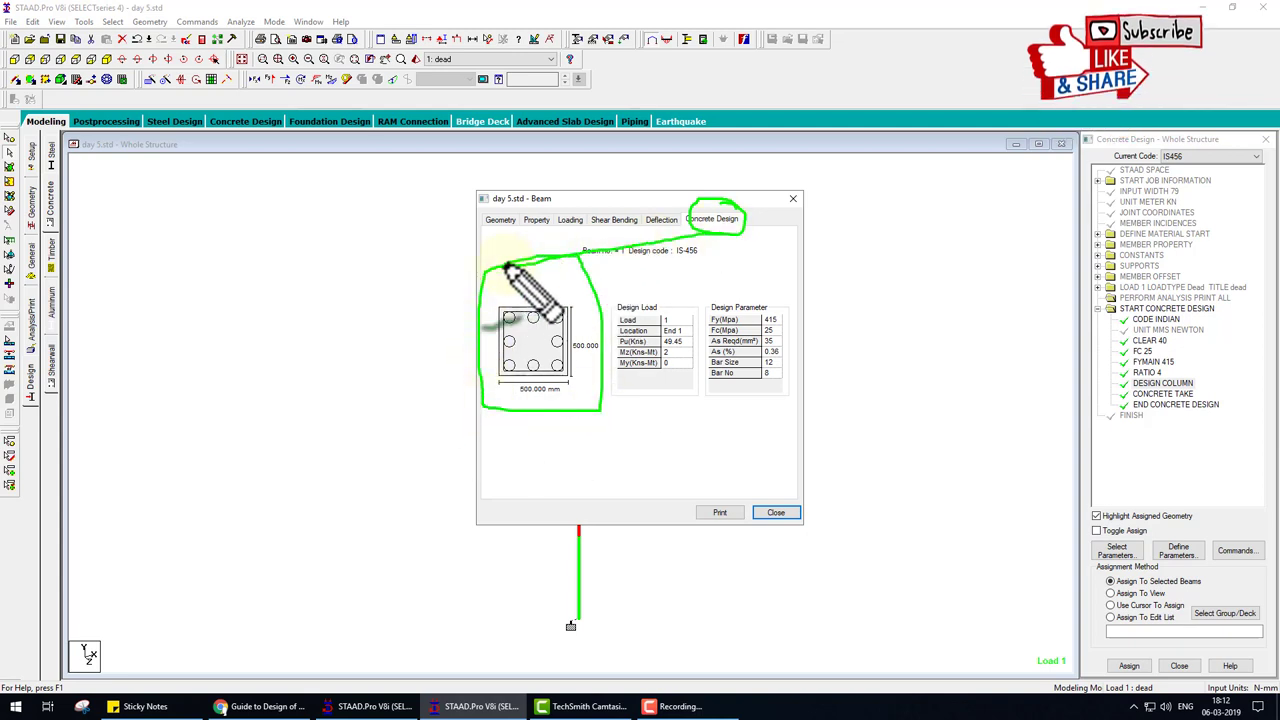
pyautogui.moveTo(508, 317)
pyautogui.mouseDown()
pyautogui.moveTo(528, 298)
pyautogui.moveTo(584, 306)
pyautogui.mouseUp()
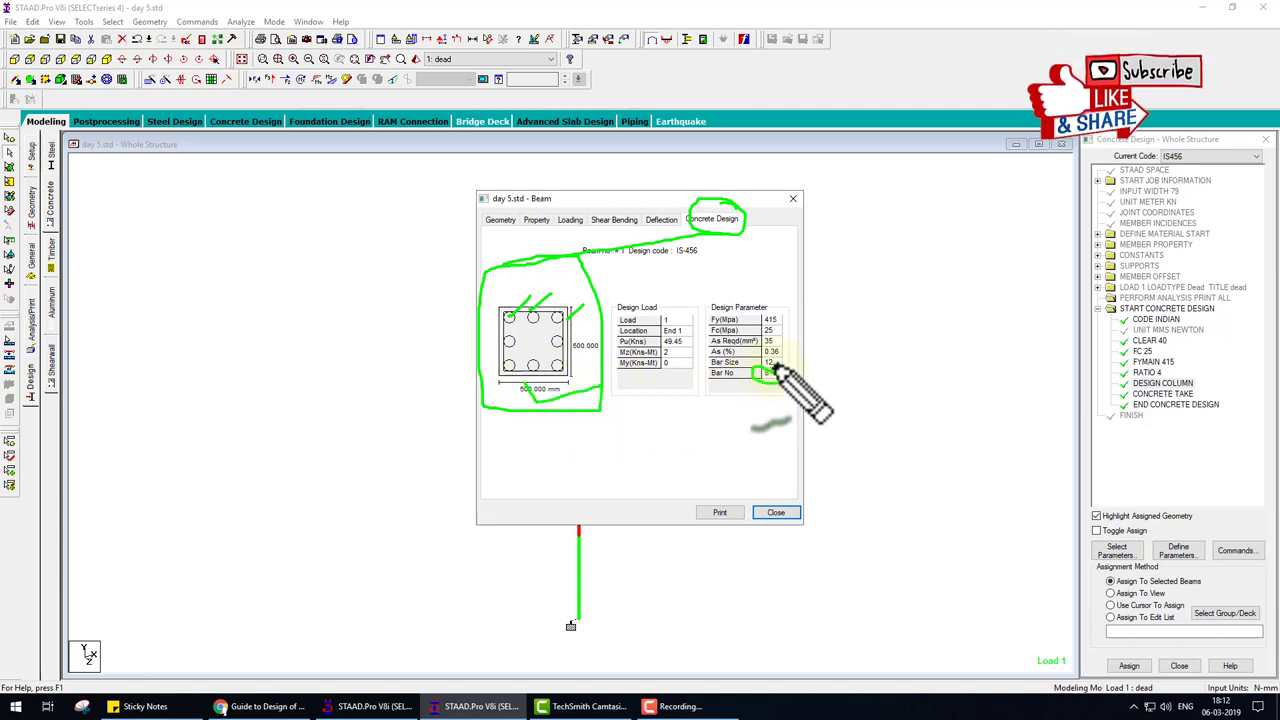
pyautogui.moveTo(776, 368)
pyautogui.mouseDown()
pyautogui.moveTo(815, 347)
pyautogui.moveTo(832, 314)
pyautogui.mouseUp()
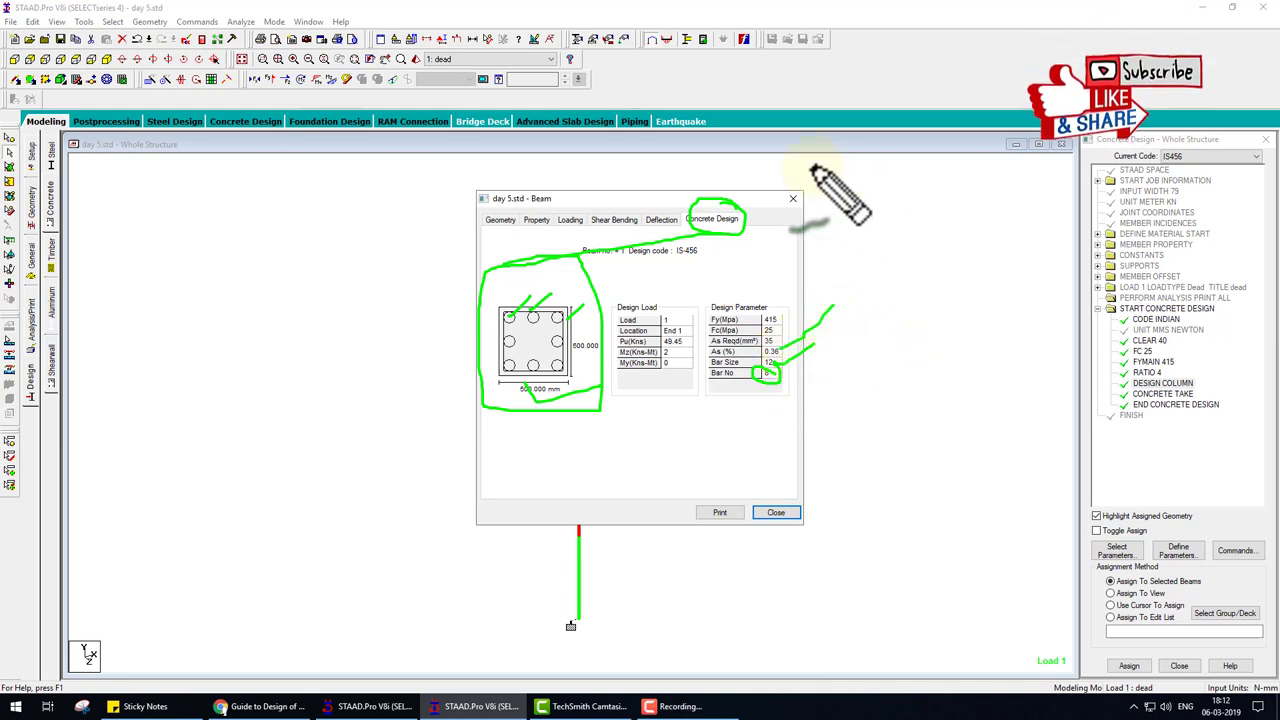
pyautogui.moveTo(680, 302); pyautogui.dragTo(672, 405)
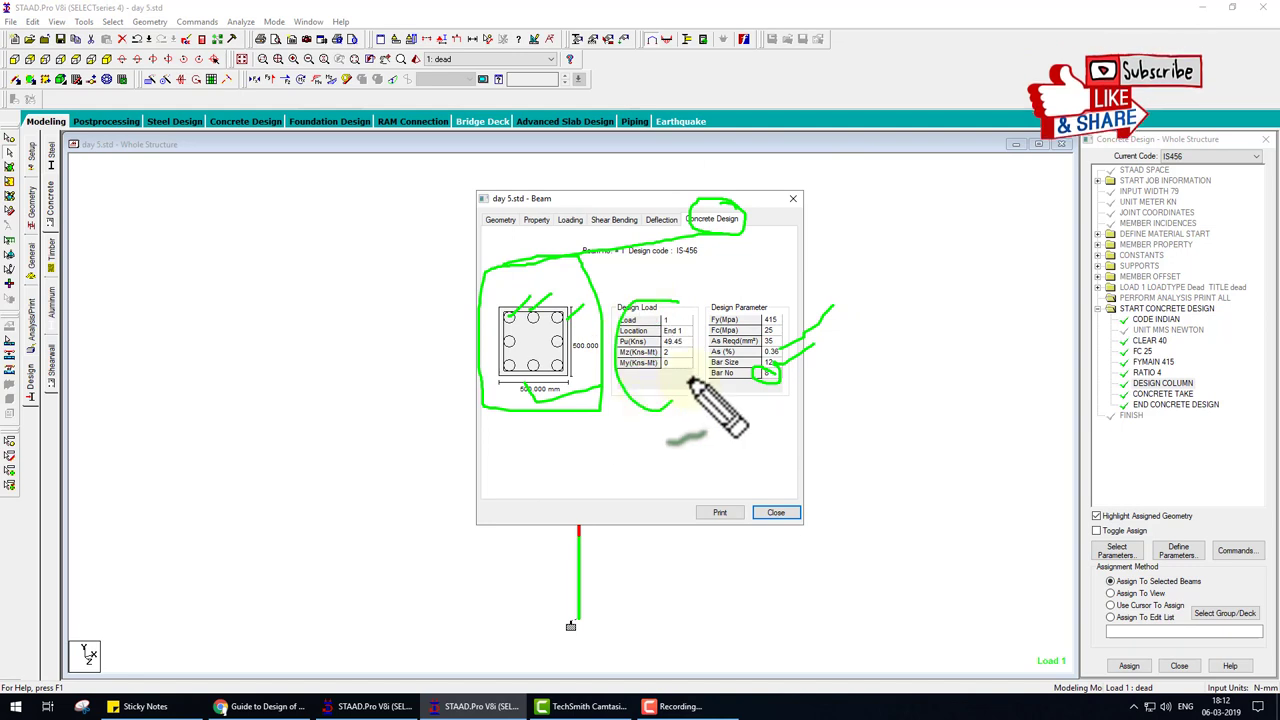
pyautogui.press('Escape')
pyautogui.click(773, 513)
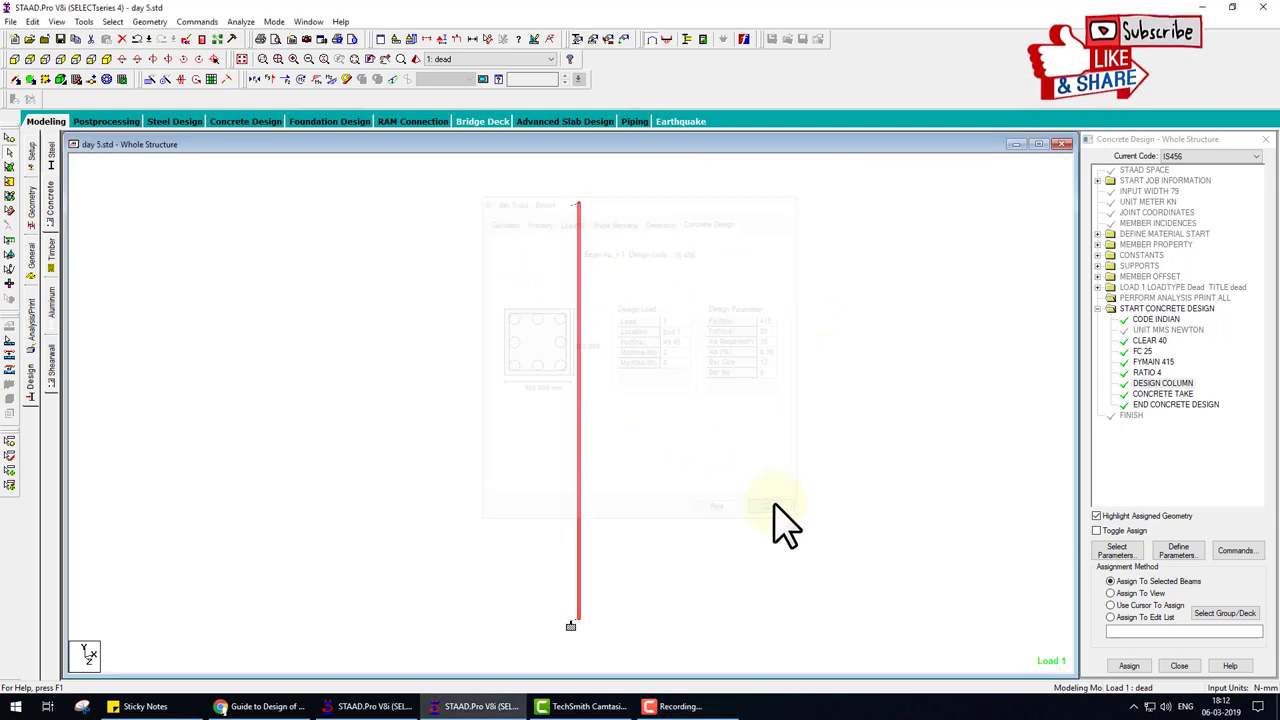
# Open the STAAD output file at the concrete design results and highlight the column's main bar details
pyautogui.click(202, 40)
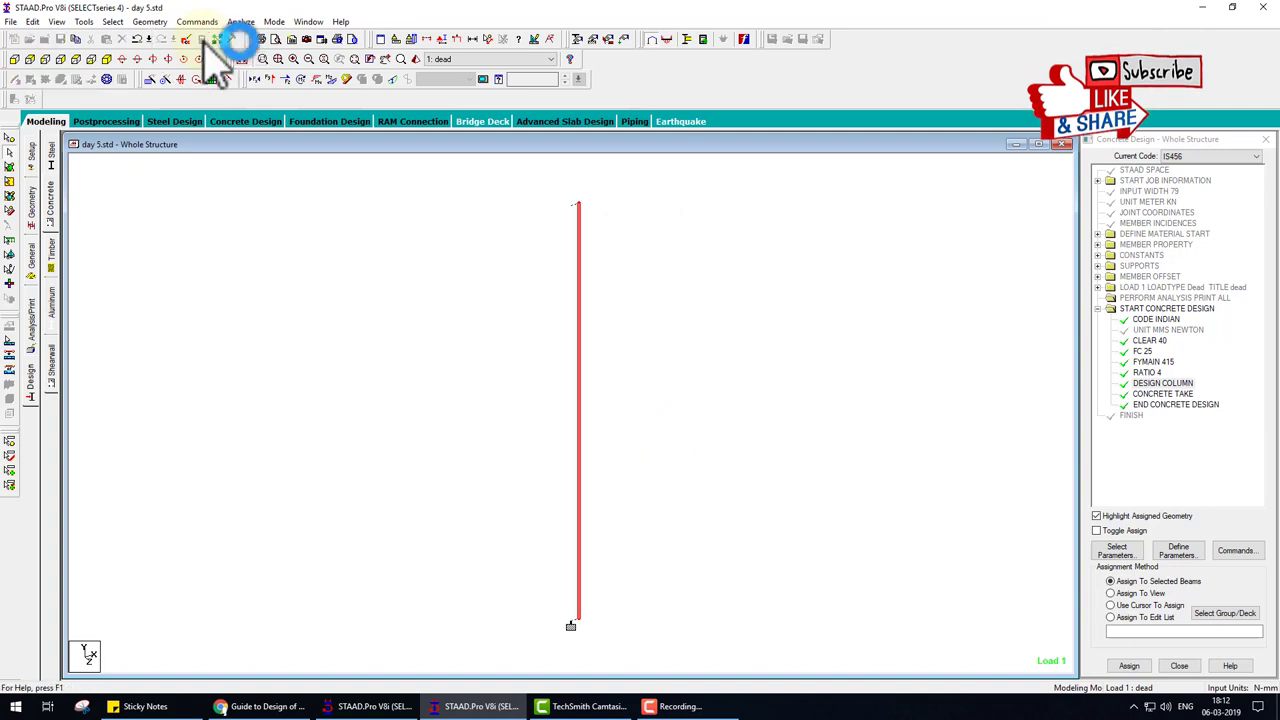
pyautogui.click(88, 128)
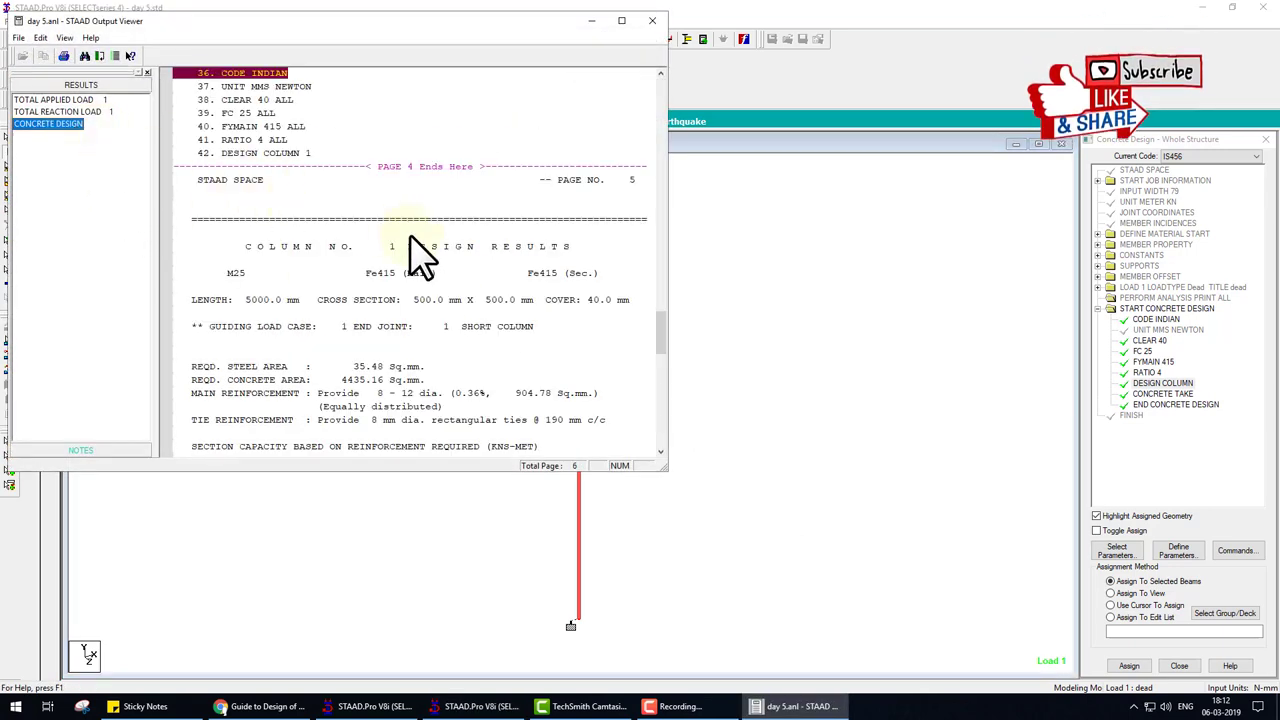
pyautogui.scroll(-1, 352, 225)
pyautogui.moveTo(245, 213); pyautogui.dragTo(452, 213)
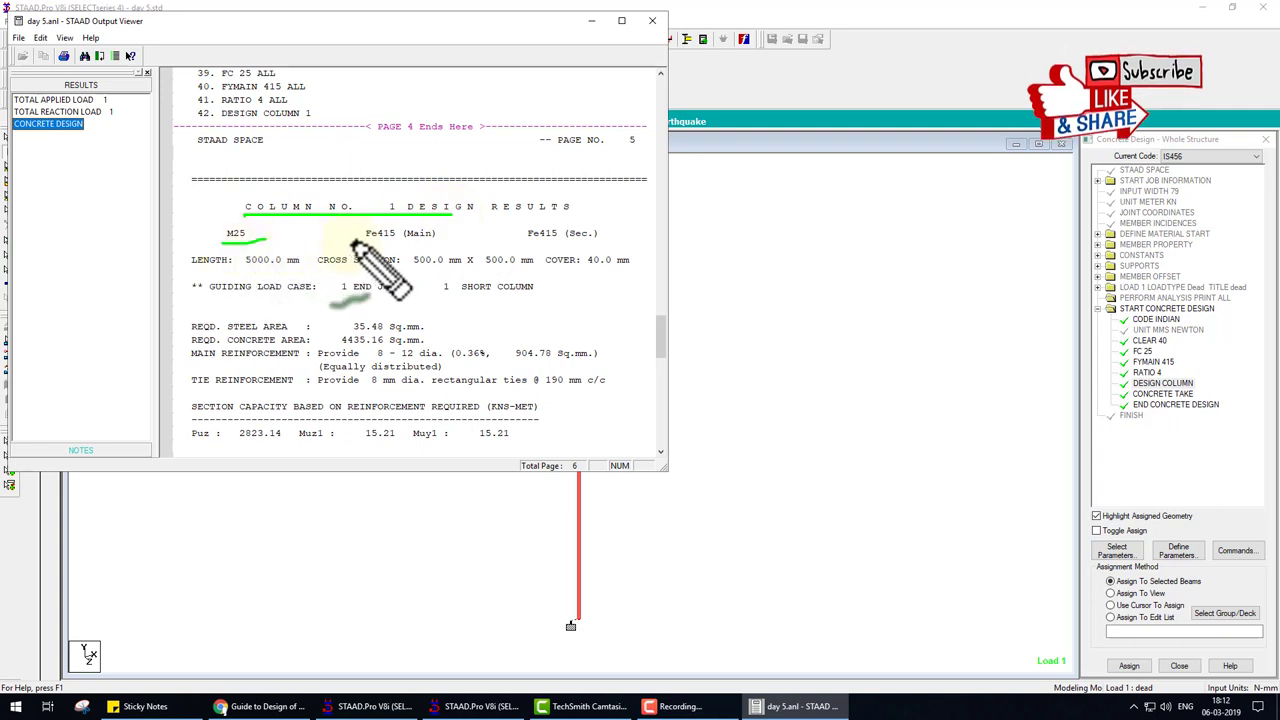
pyautogui.moveTo(352, 240); pyautogui.dragTo(435, 240)
pyautogui.moveTo(520, 240); pyautogui.dragTo(596, 240)
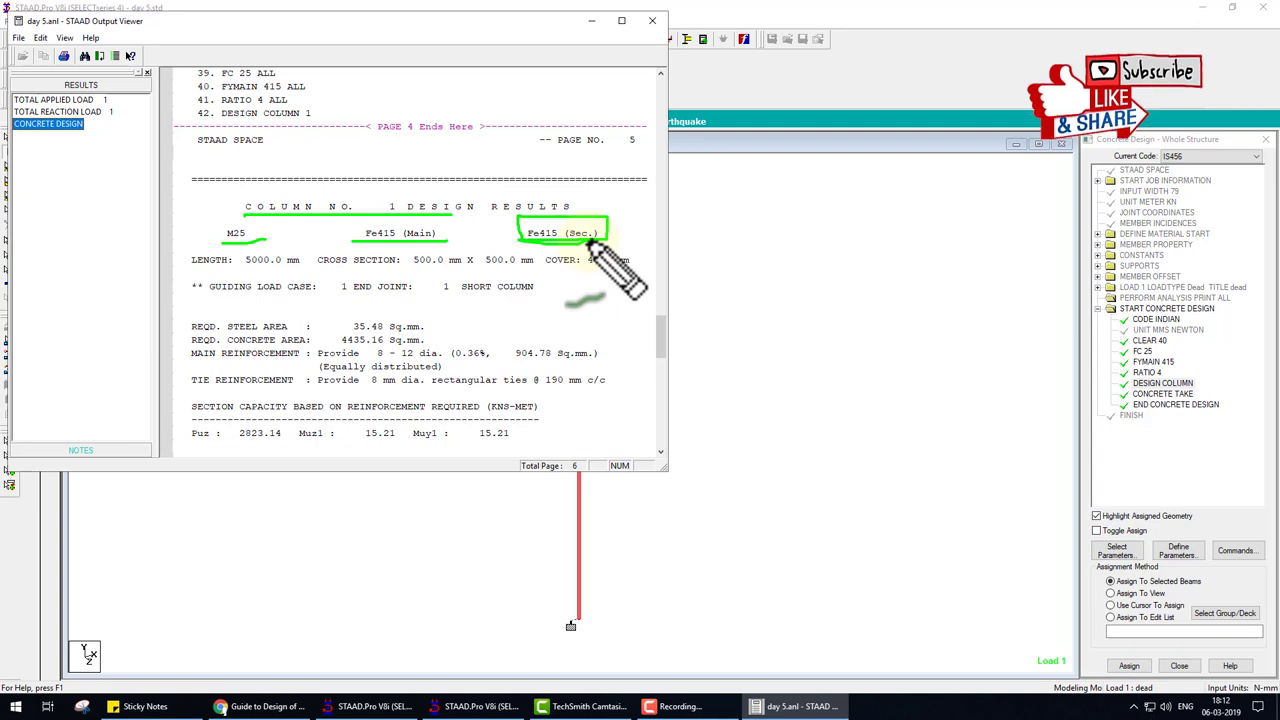
pyautogui.moveTo(245, 264); pyautogui.dragTo(300, 264)
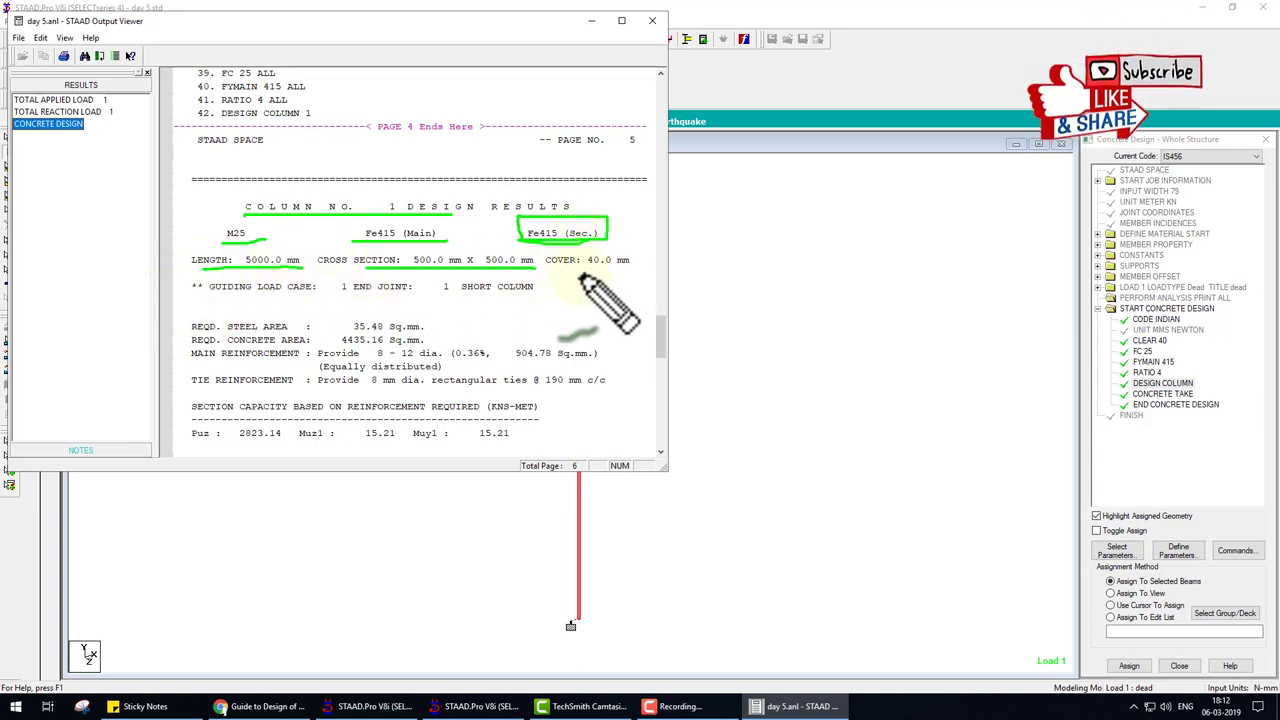
pyautogui.moveTo(545, 268); pyautogui.dragTo(615, 268)
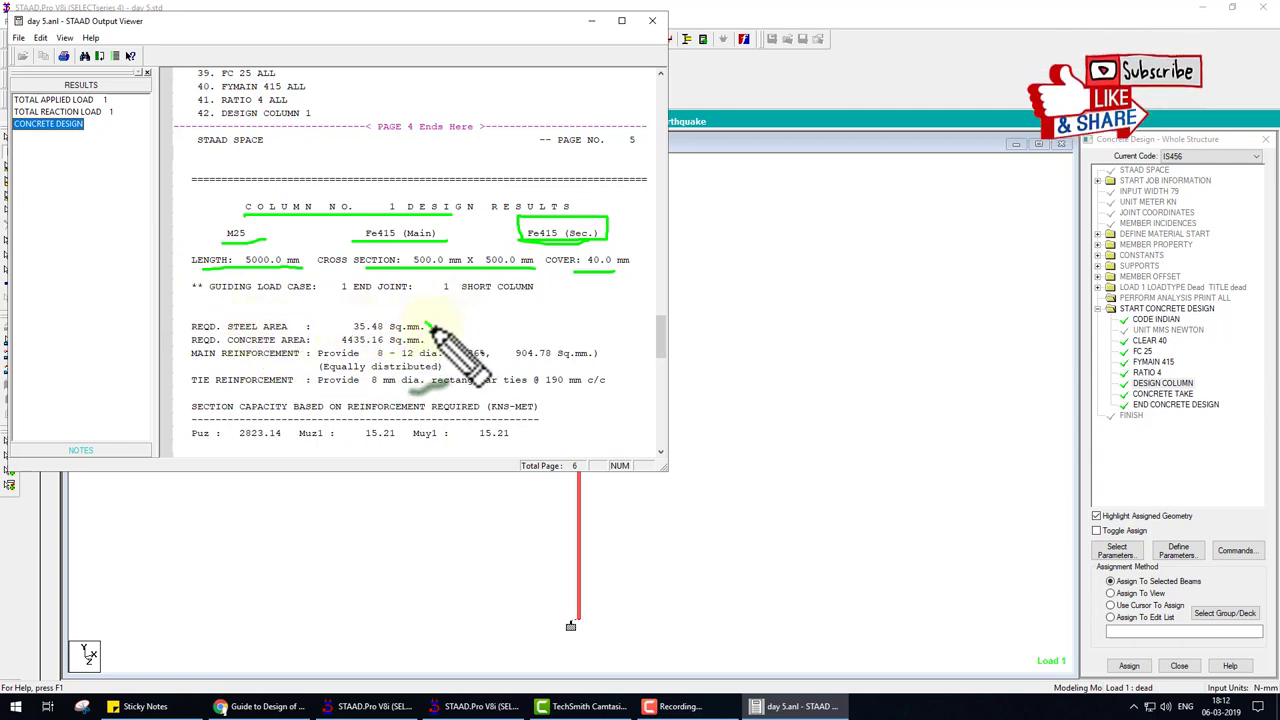
pyautogui.moveTo(426, 322); pyautogui.dragTo(510, 305)
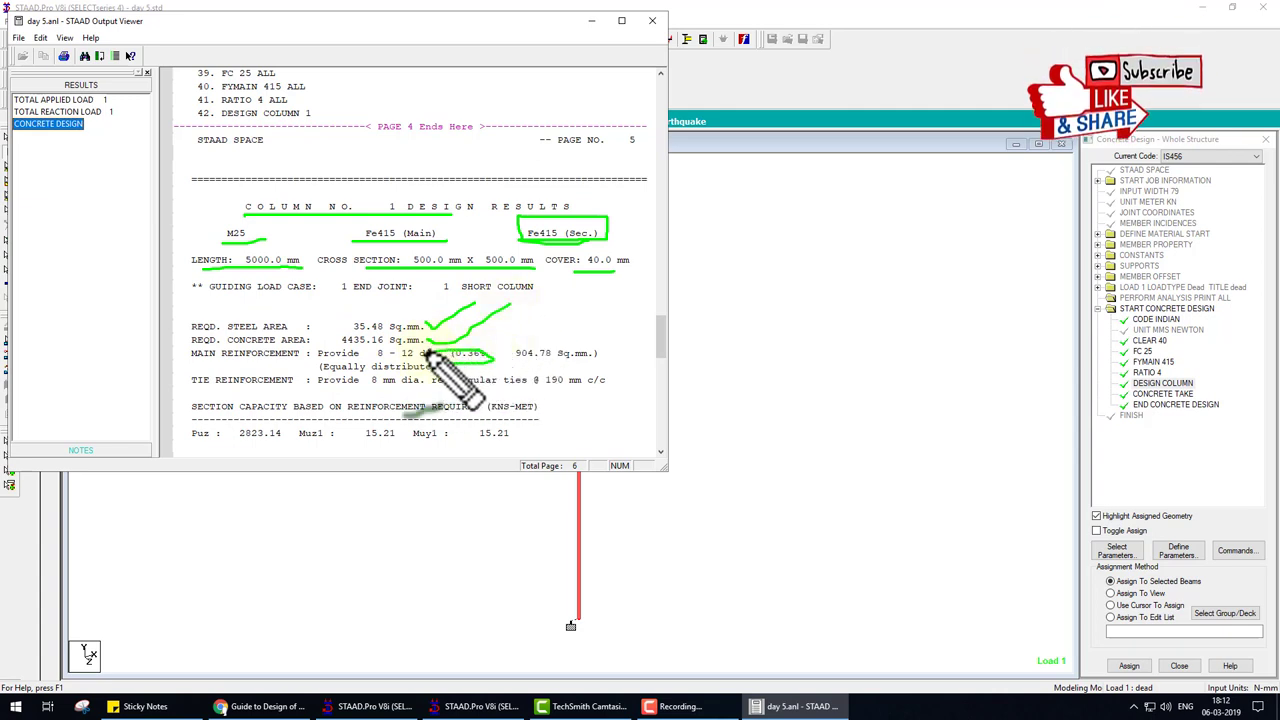
# Review the 8 mm ties at 190 mm c/c and the 0.22 interaction ratio
pyautogui.click(651, 712)
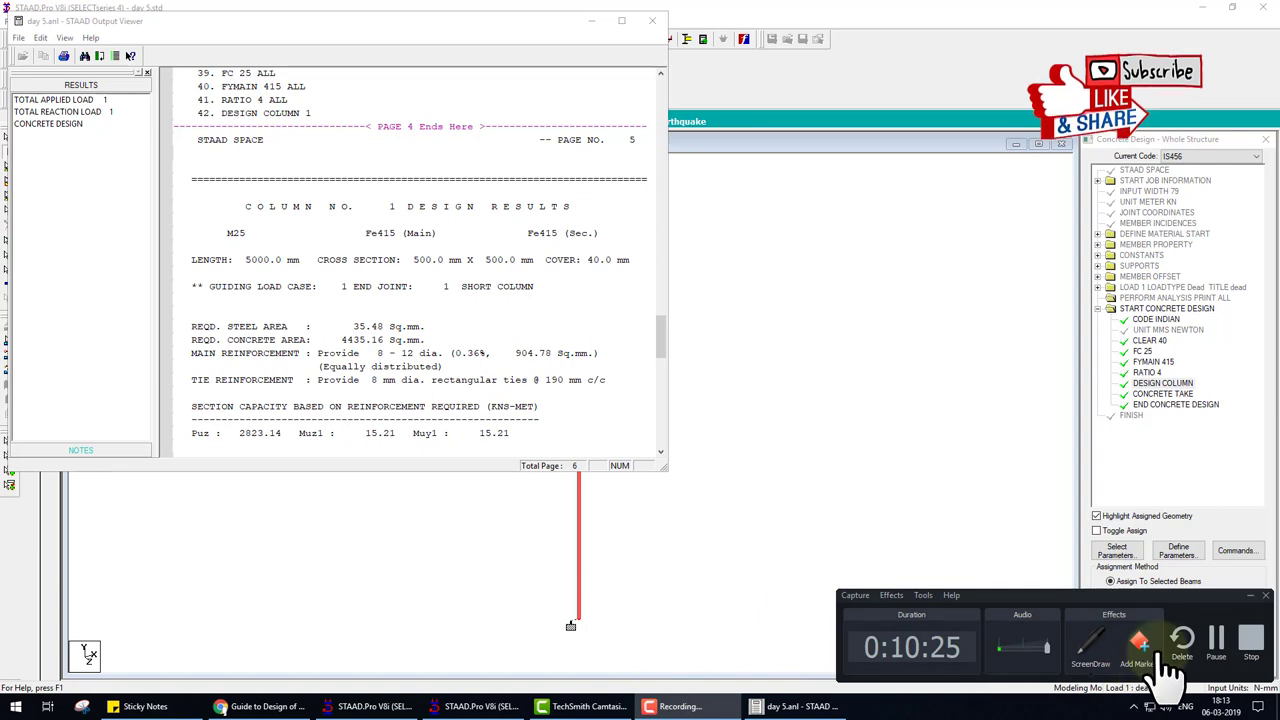
pyautogui.click(1218, 640)
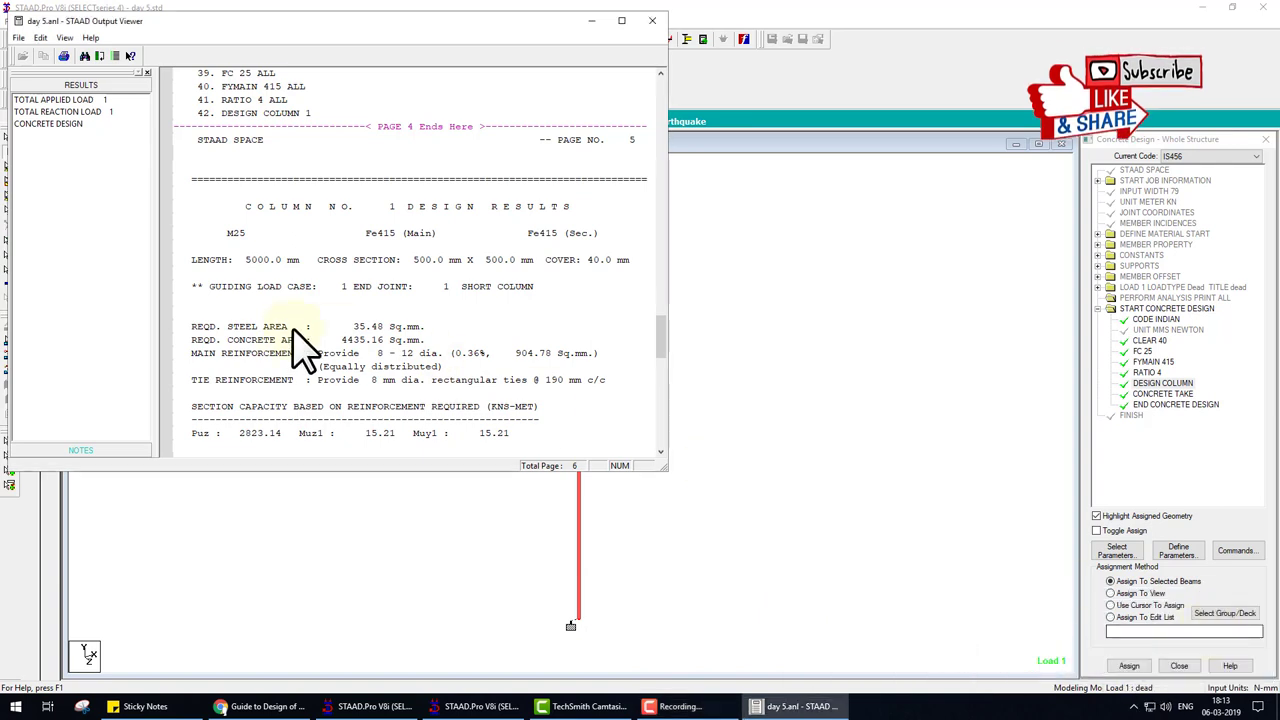
pyautogui.click(379, 393)
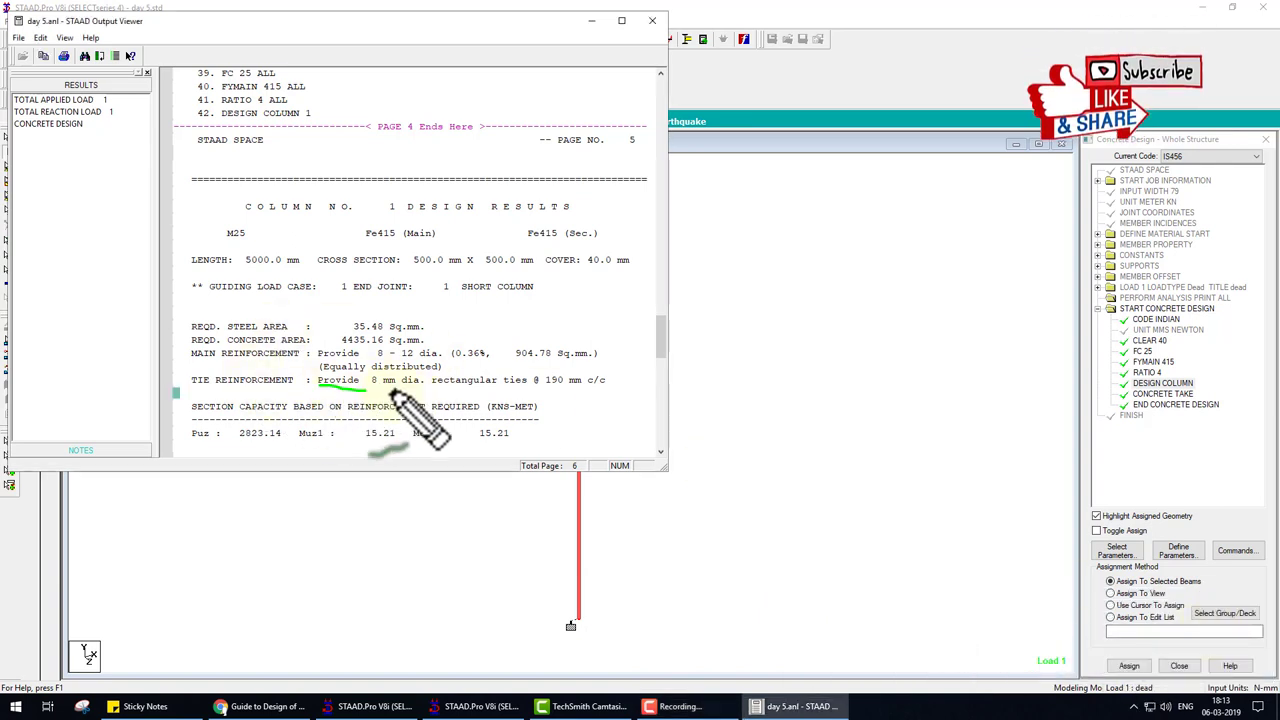
pyautogui.moveTo(392, 390); pyautogui.dragTo(415, 385)
pyautogui.moveTo(528, 385); pyautogui.dragTo(620, 381)
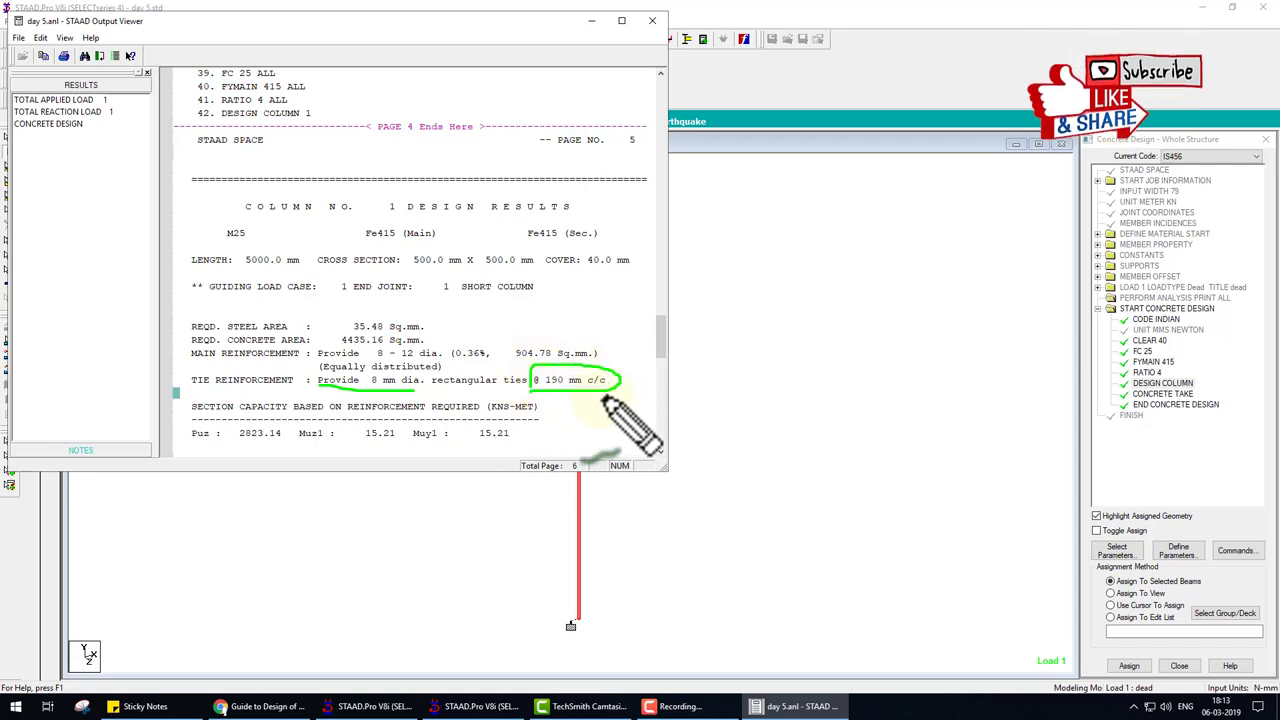
pyautogui.moveTo(369, 382); pyautogui.dragTo(396, 347)
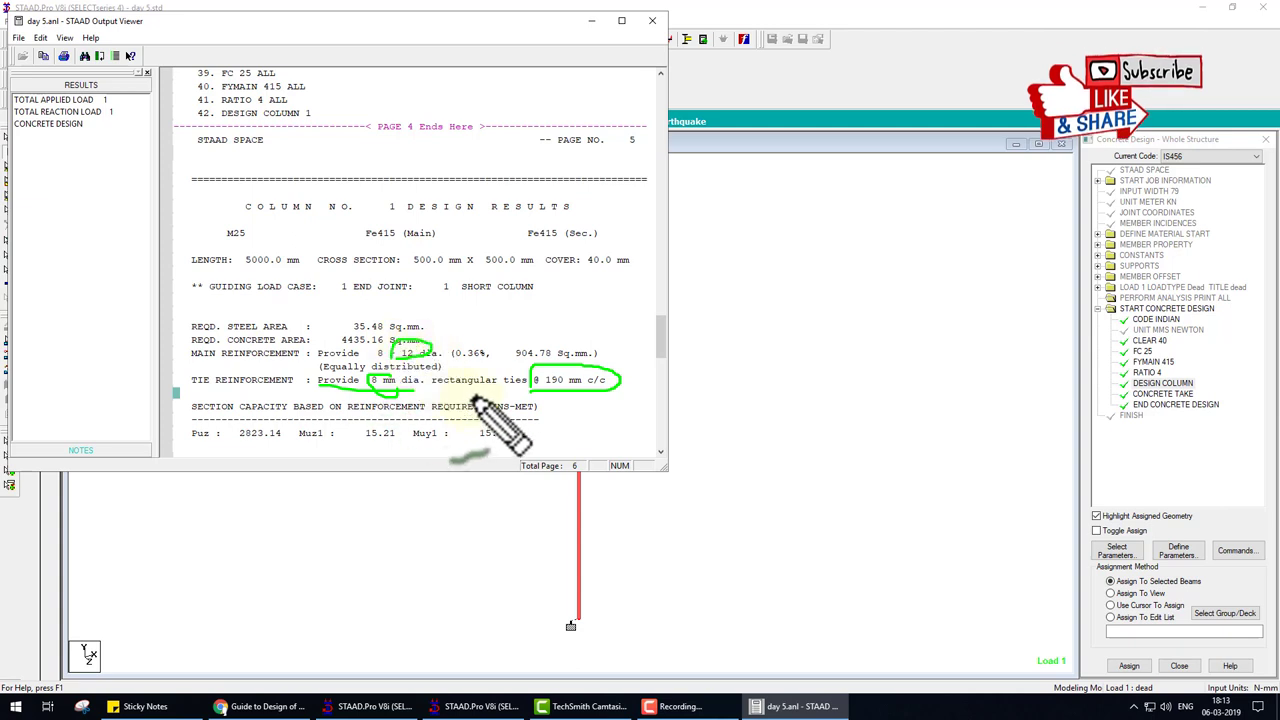
pyautogui.press('Escape')
pyautogui.scroll(-2, 646, 357)
pyautogui.scroll(-1, 560, 360)
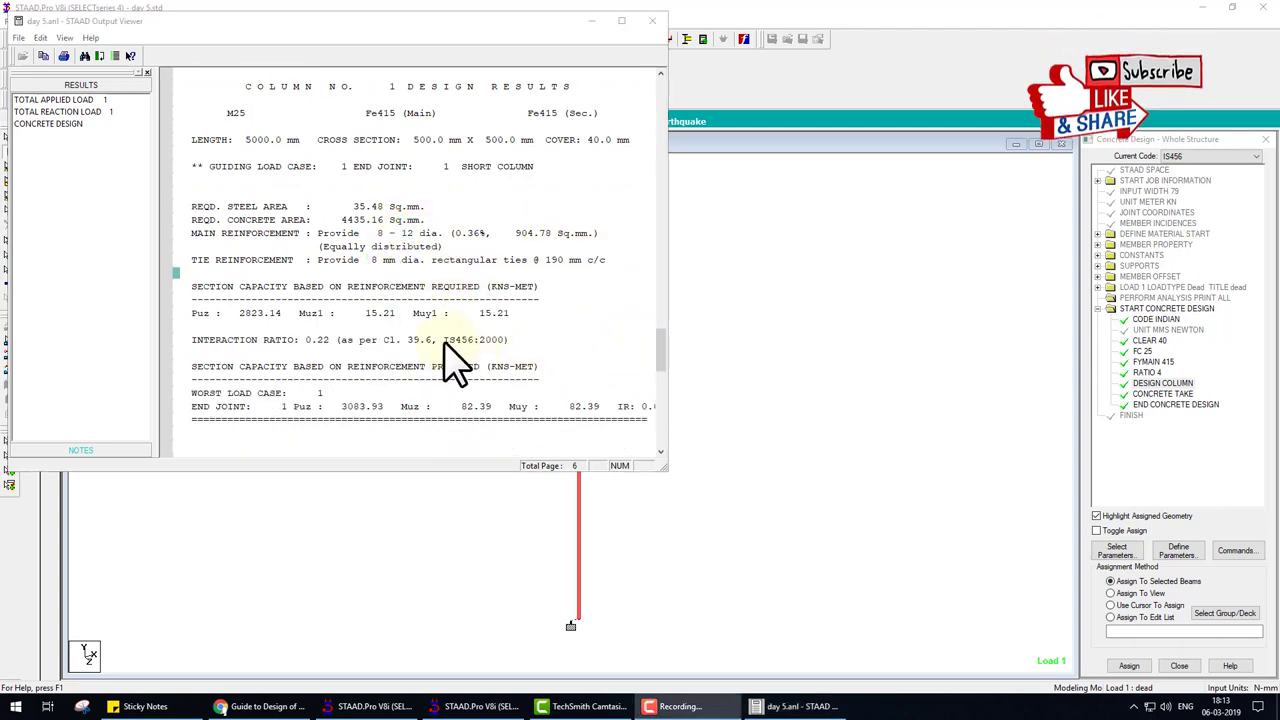
pyautogui.moveTo(318, 305)
pyautogui.mouseDown()
pyautogui.moveTo(500, 398)
pyautogui.moveTo(443, 405)
pyautogui.mouseUp()
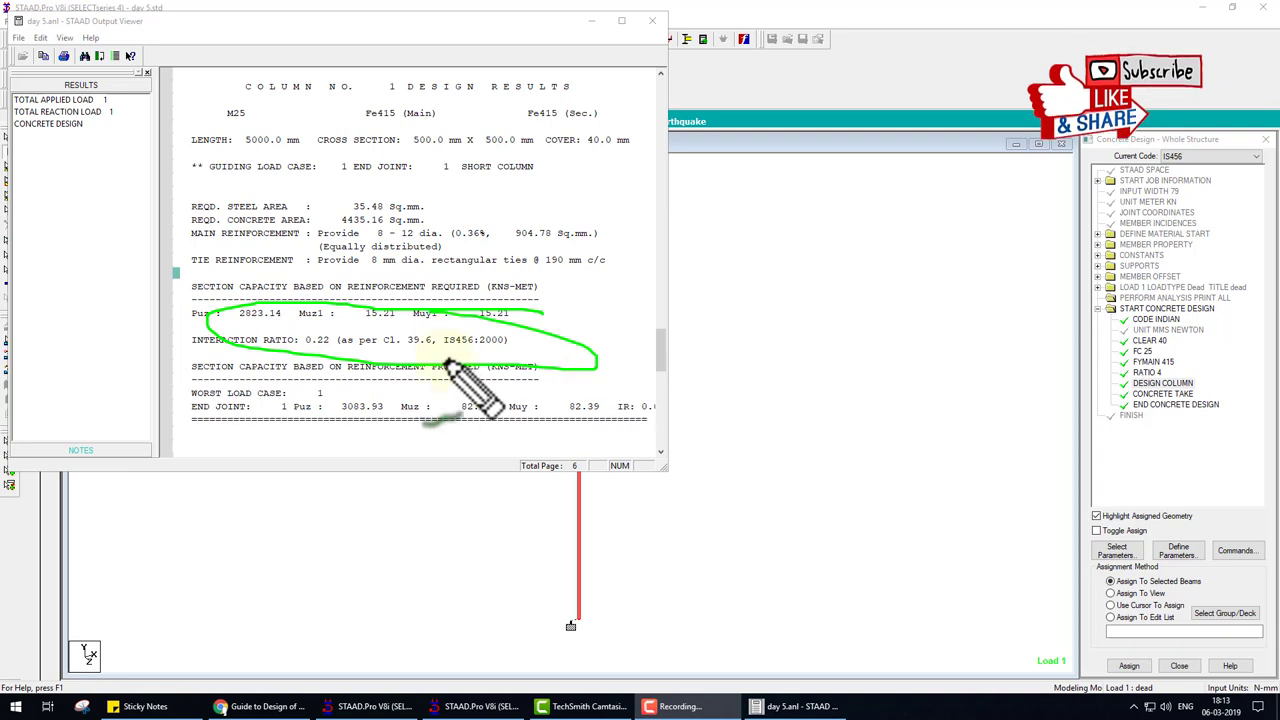